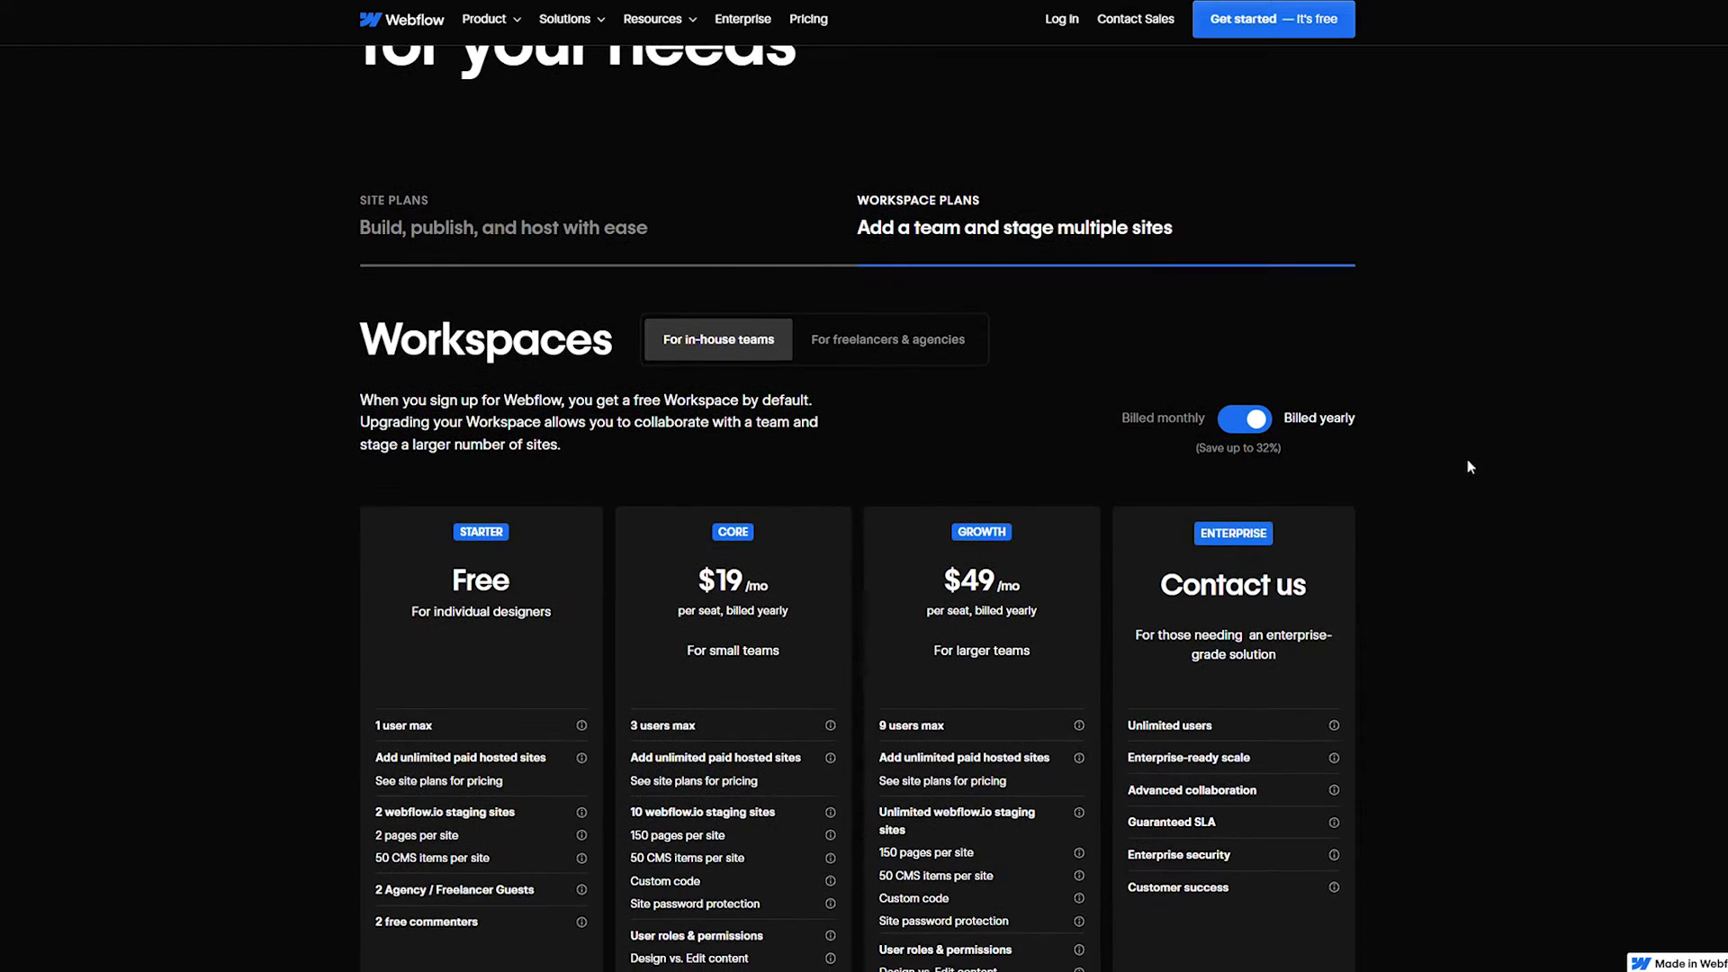
Switch the Webflow pricing page to Site plans and scroll through the plan cards.
{"action": "scroll", "coordinate": [1467, 473], "scroll_direction": "up", "scroll_amount": 4}
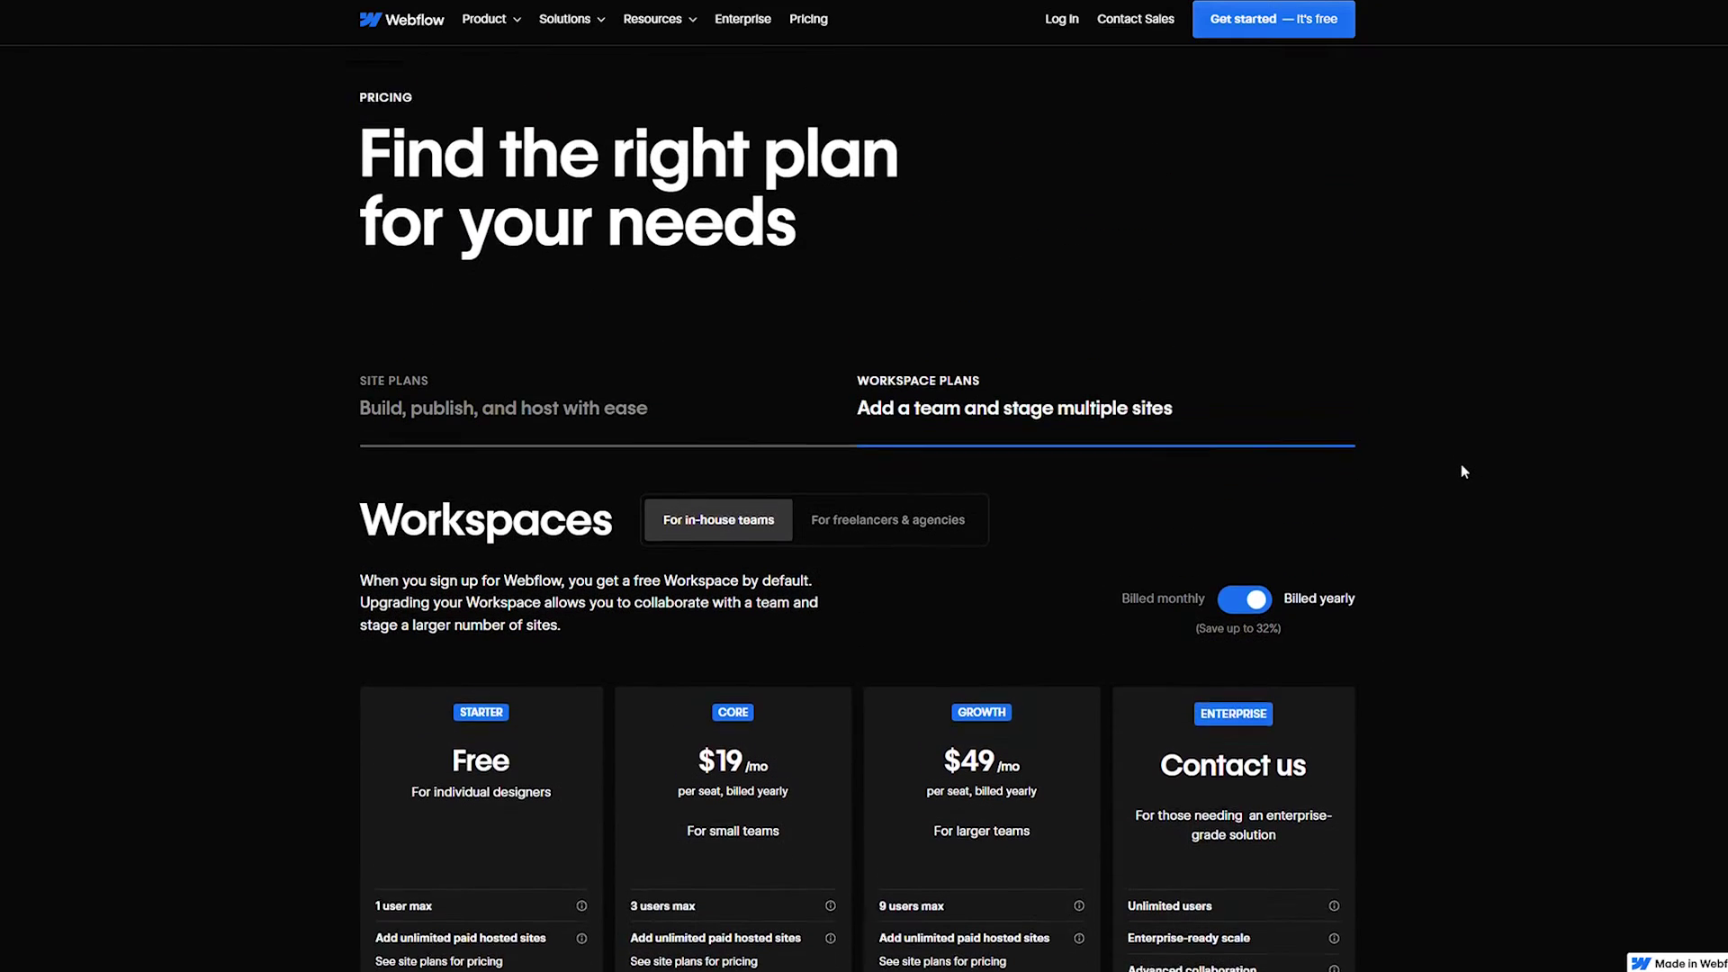
{"action": "left_click", "coordinate": [620, 466]}
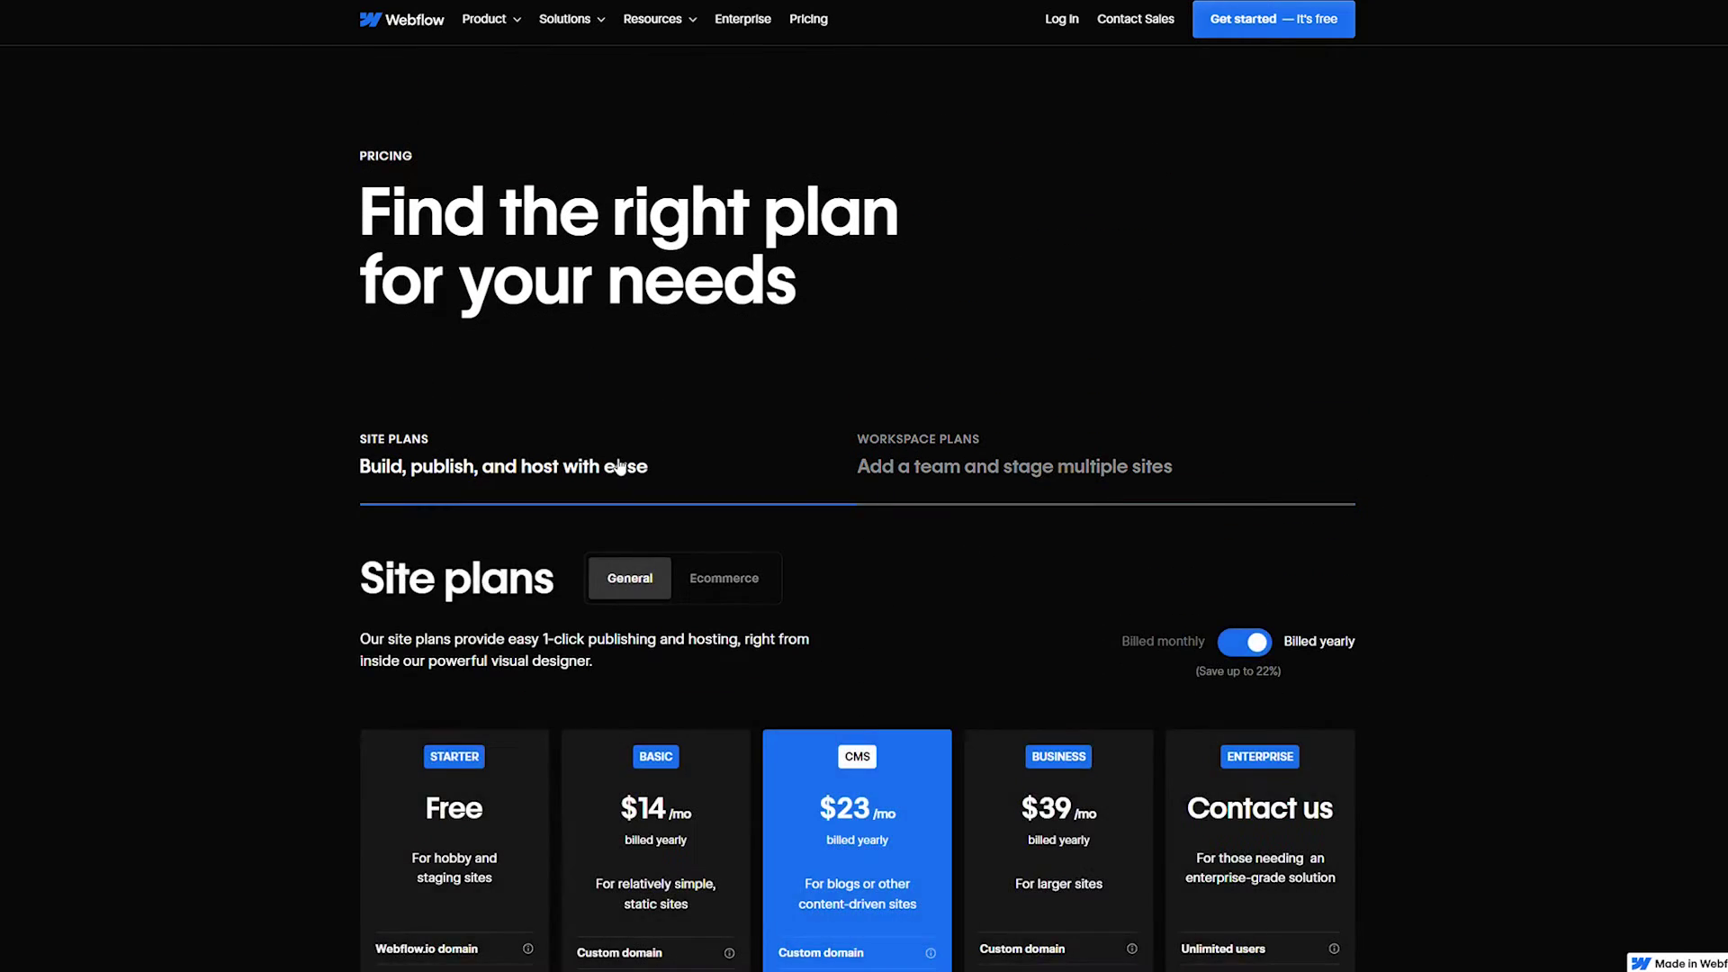
{"action": "scroll", "coordinate": [1017, 459], "scroll_direction": "down", "scroll_amount": 2}
{"action": "scroll", "coordinate": [1036, 442], "scroll_direction": "down", "scroll_amount": 2}
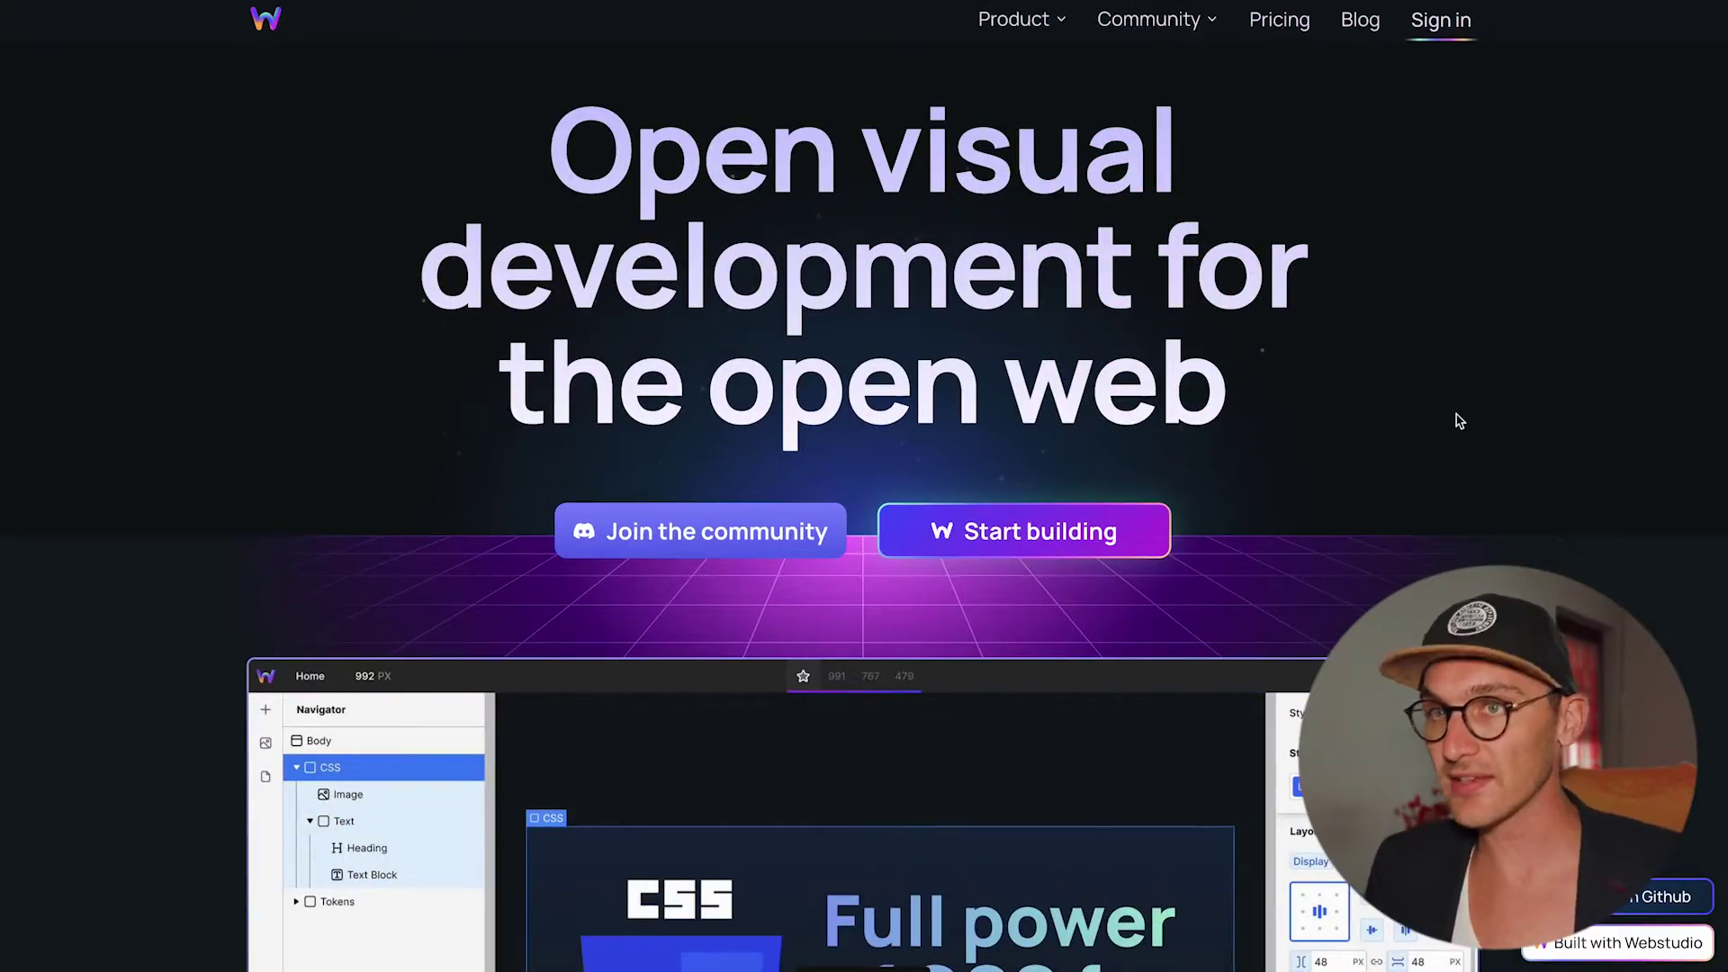
{"action": "scroll", "coordinate": [1131, 587], "scroll_direction": "down", "scroll_amount": 20}
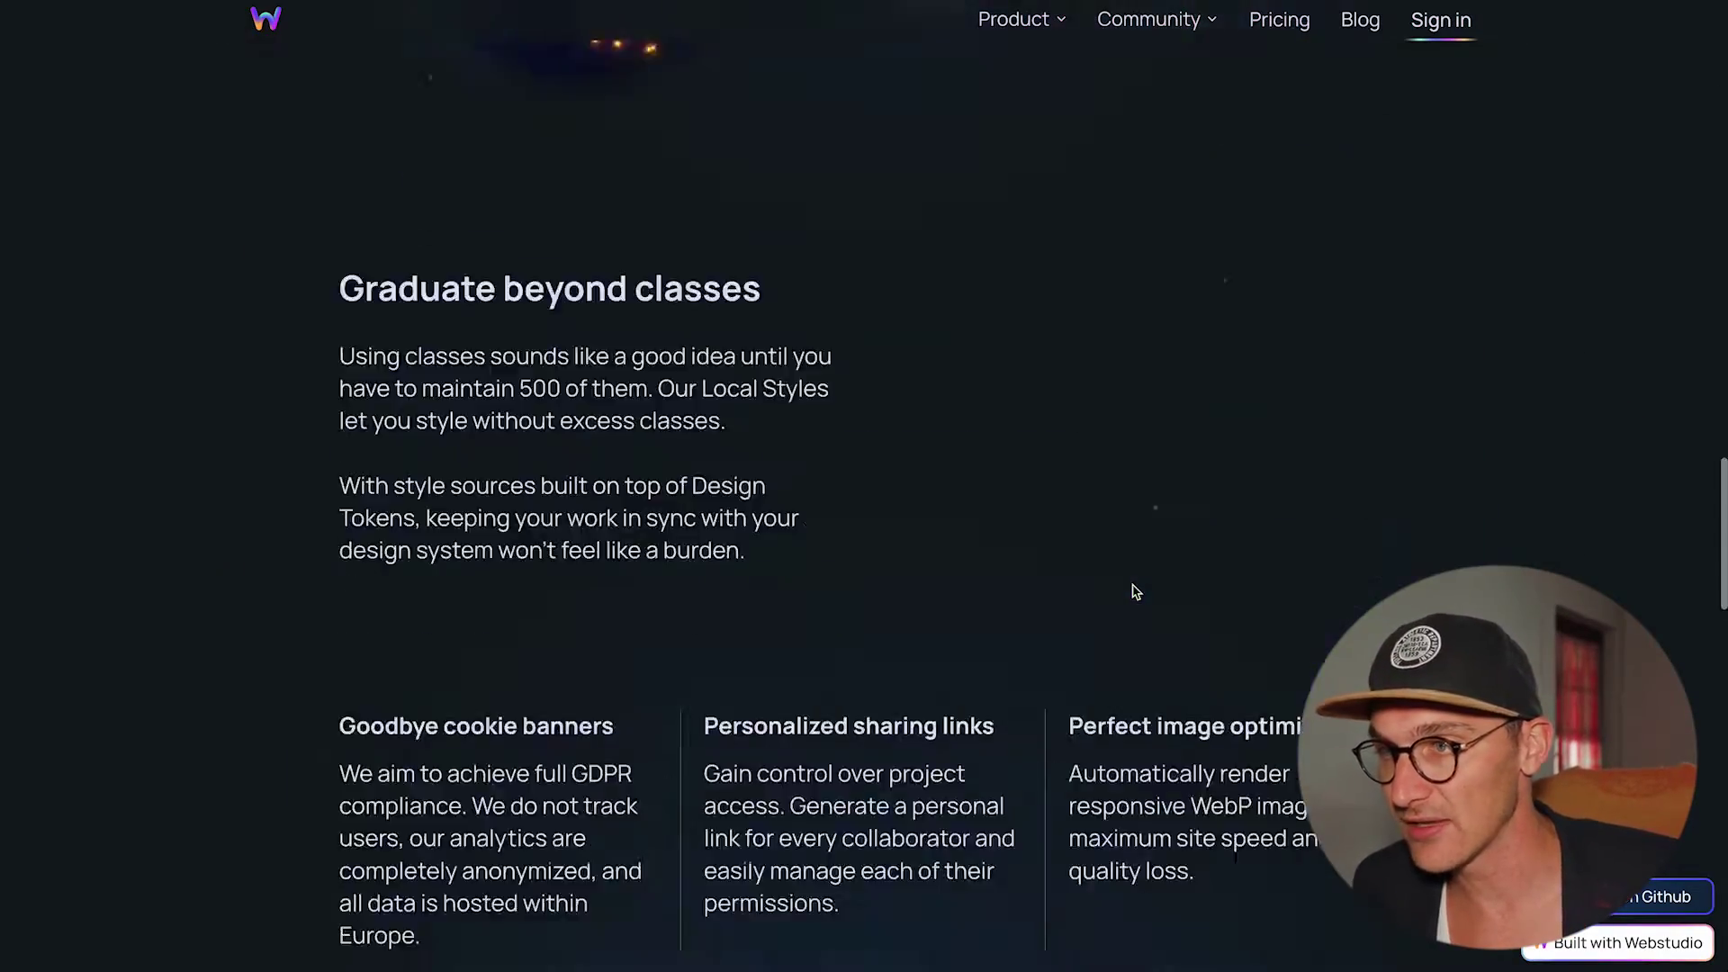
{"action": "scroll", "coordinate": [1132, 587], "scroll_direction": "up", "scroll_amount": 10}
{"action": "scroll", "coordinate": [1136, 592], "scroll_direction": "up", "scroll_amount": 5}
{"action": "scroll", "coordinate": [1136, 592], "scroll_direction": "down", "scroll_amount": 4}
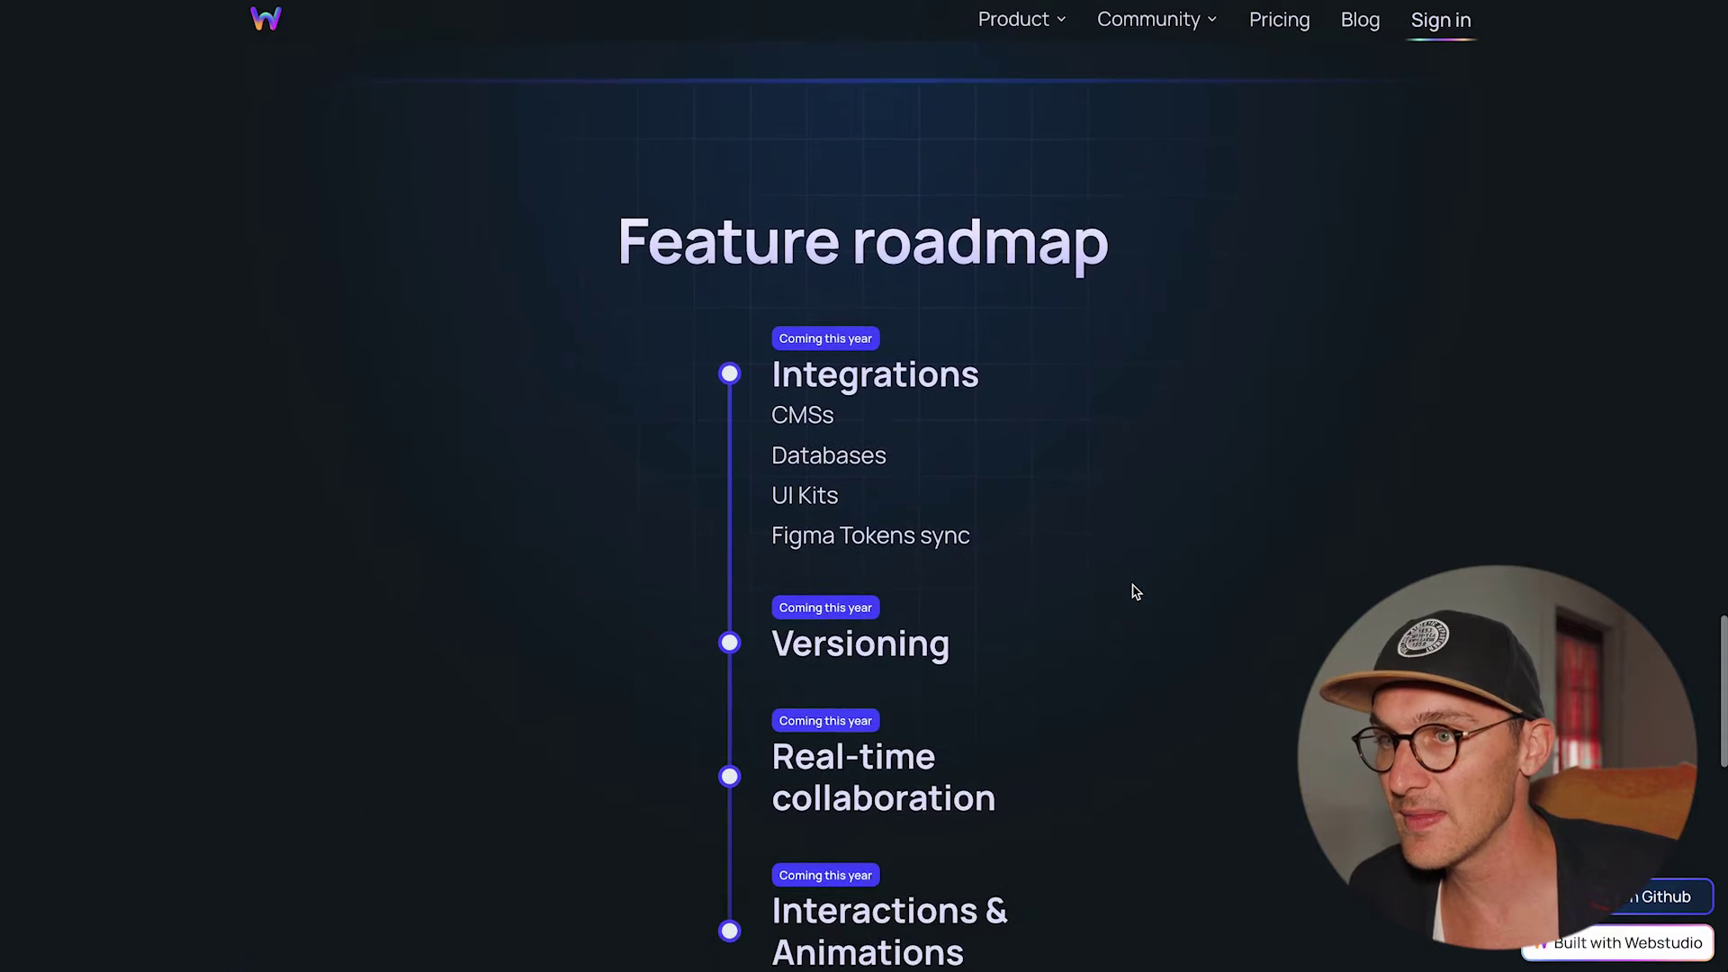
{"action": "scroll", "coordinate": [1136, 591], "scroll_direction": "up", "scroll_amount": 1}
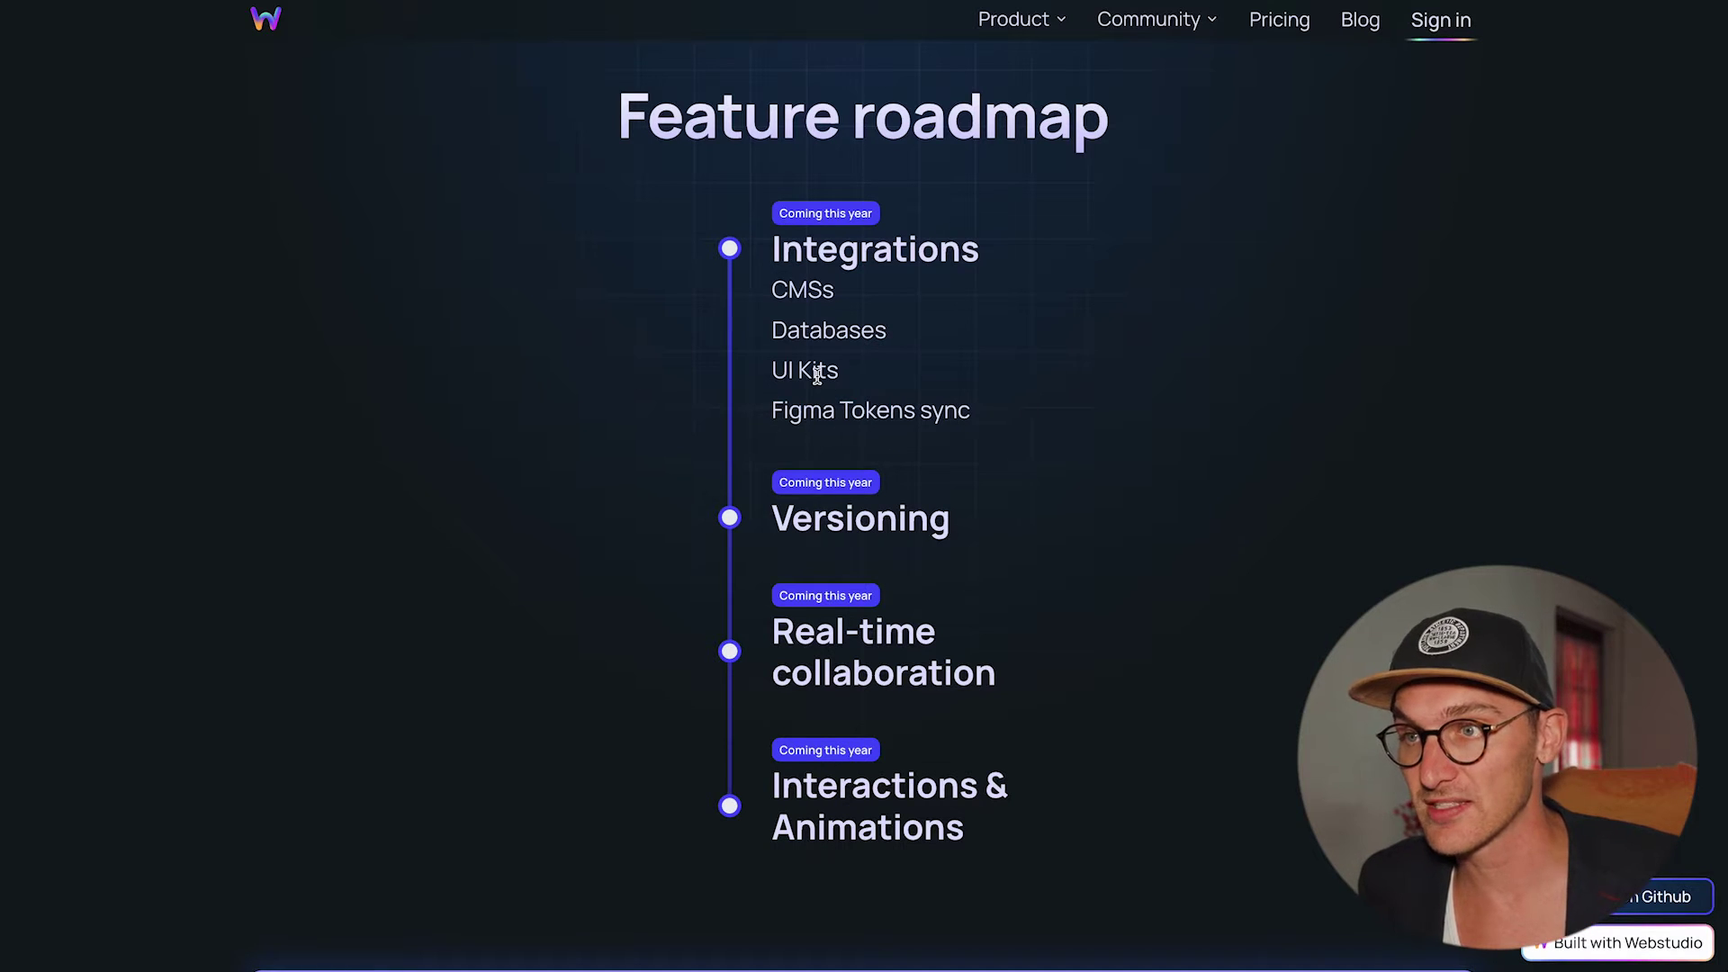
{"action": "scroll", "coordinate": [817, 375], "scroll_direction": "up", "scroll_amount": 20}
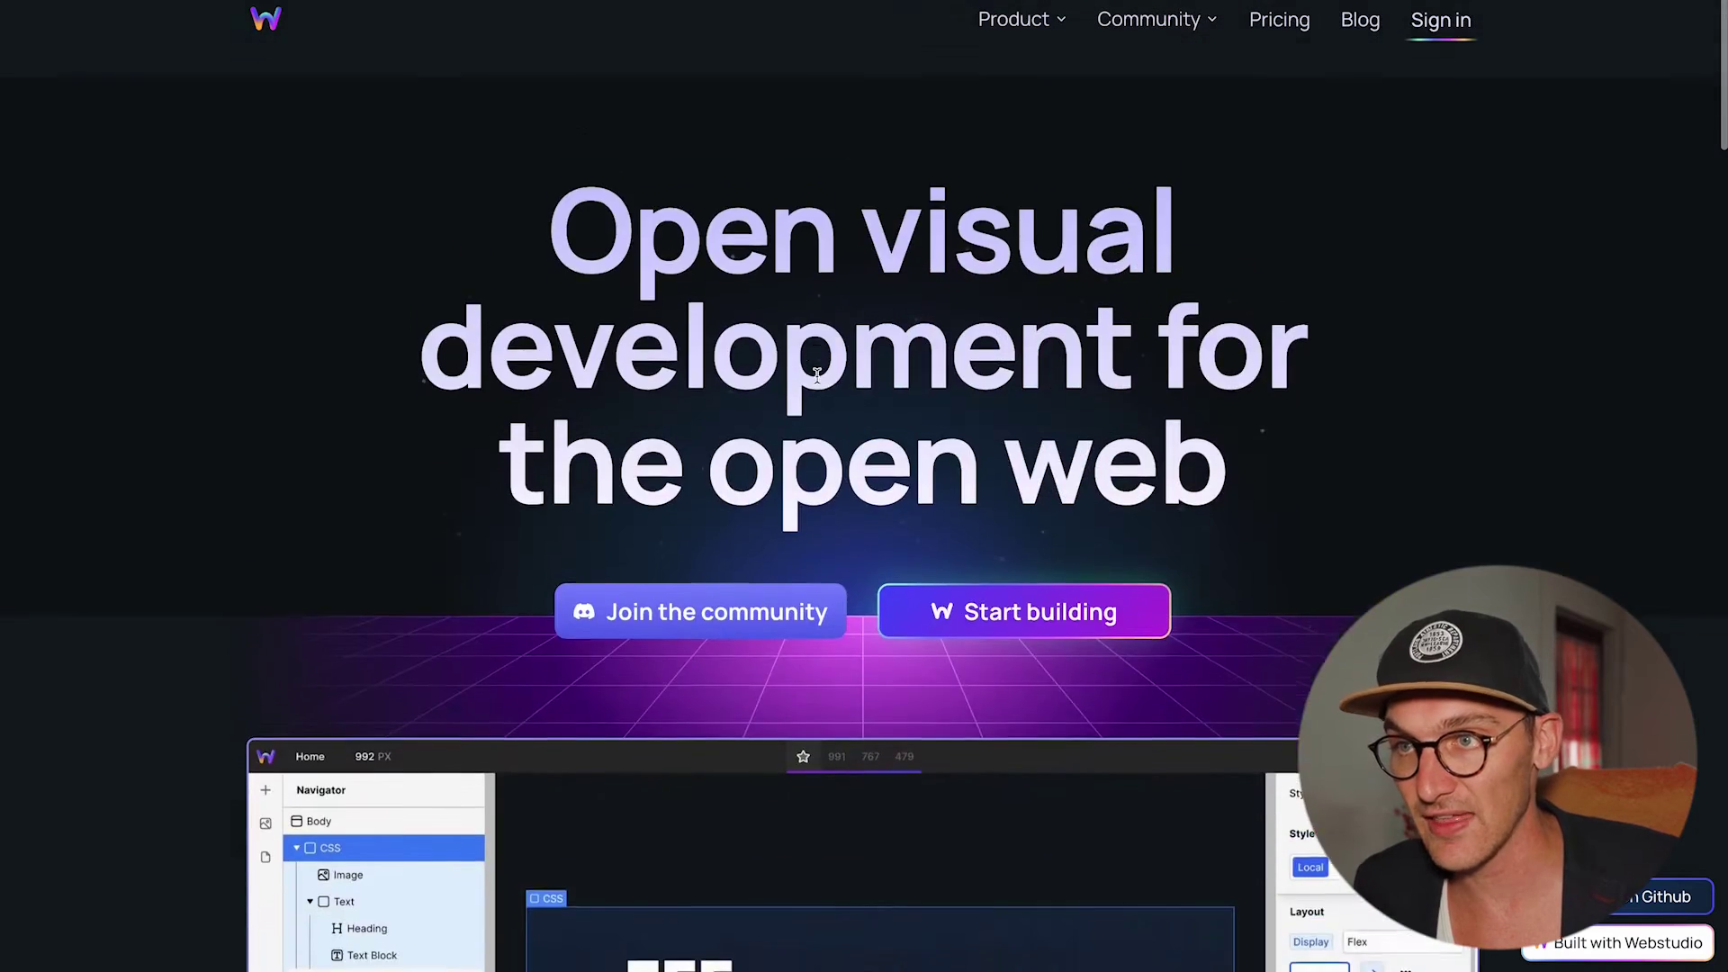
{"action": "scroll", "coordinate": [817, 375], "scroll_direction": "down", "scroll_amount": 1}
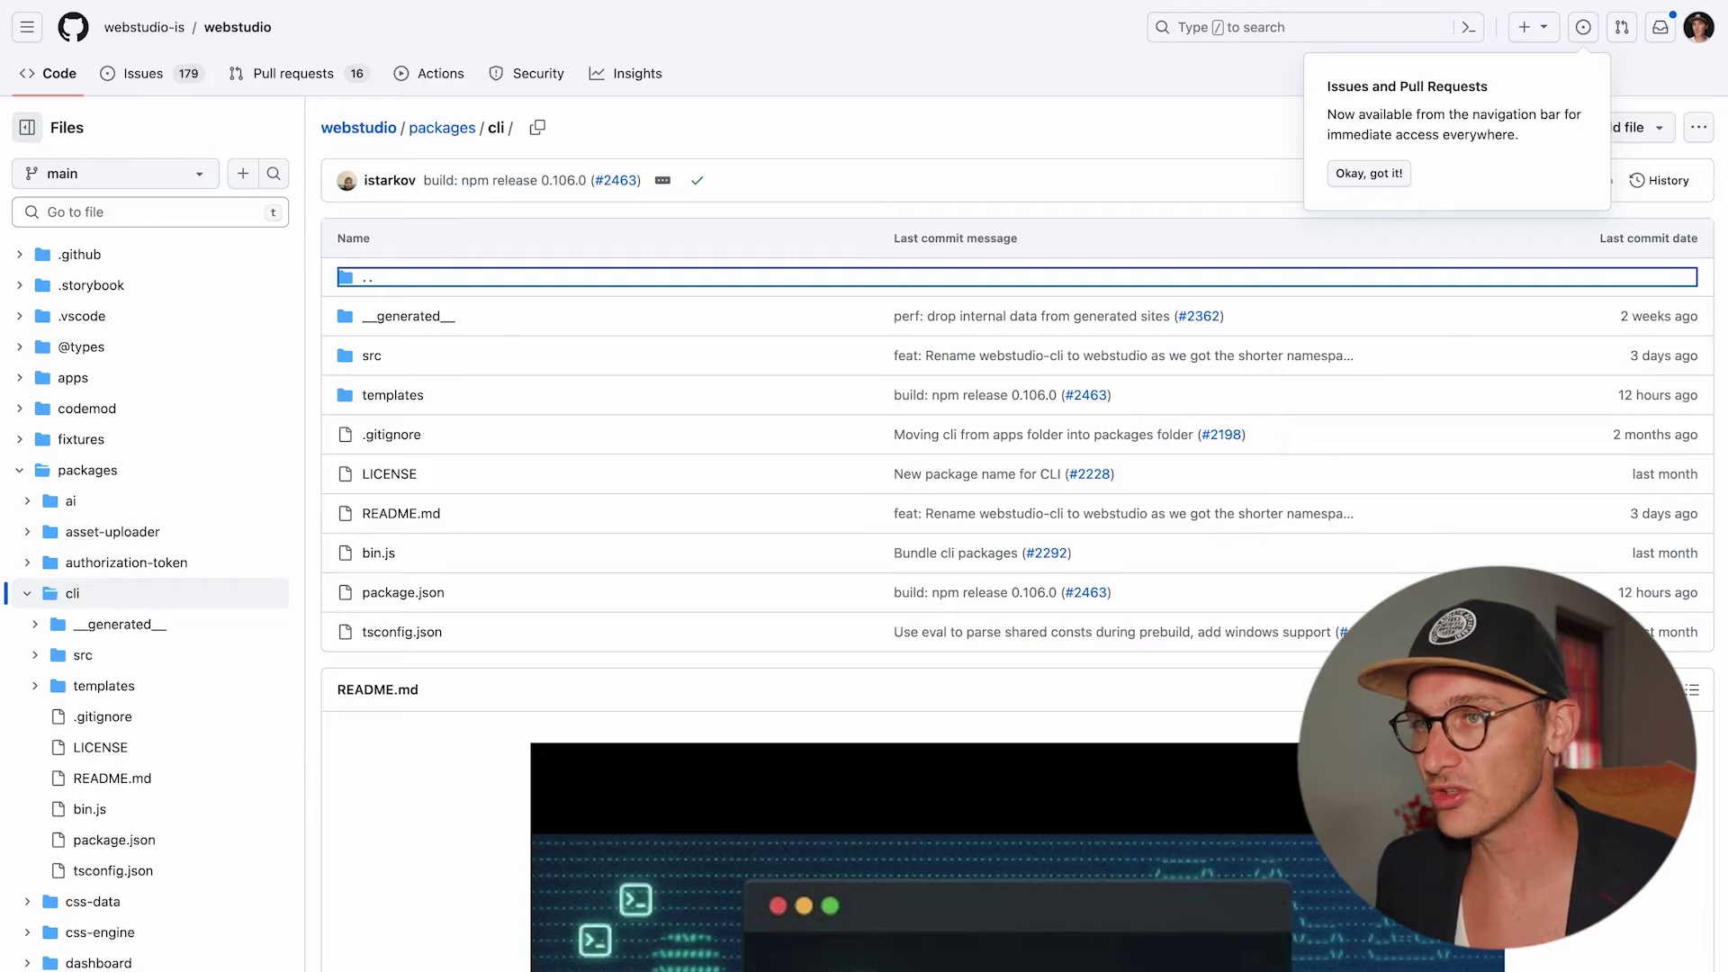
Copy 'npm install -g webstudio' from the README's Installing the Webstudio CLI section.
{"action": "scroll", "coordinate": [374, 754], "scroll_direction": "down", "scroll_amount": 12}
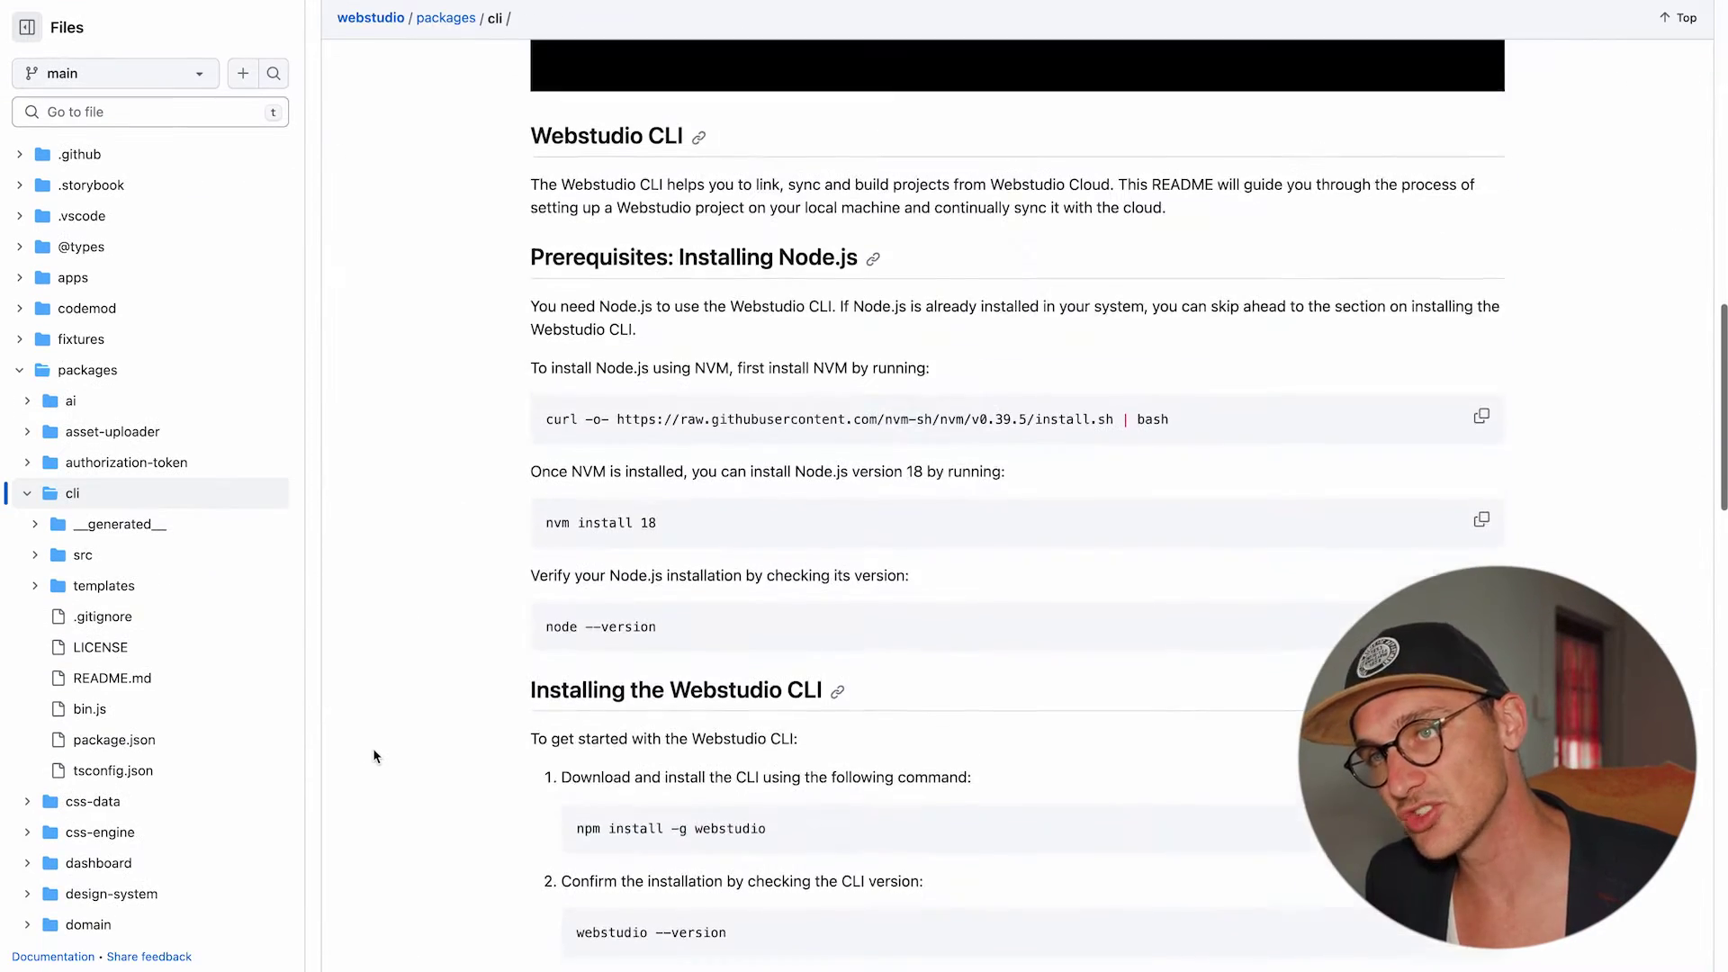
{"action": "scroll", "coordinate": [375, 754], "scroll_direction": "up", "scroll_amount": 1}
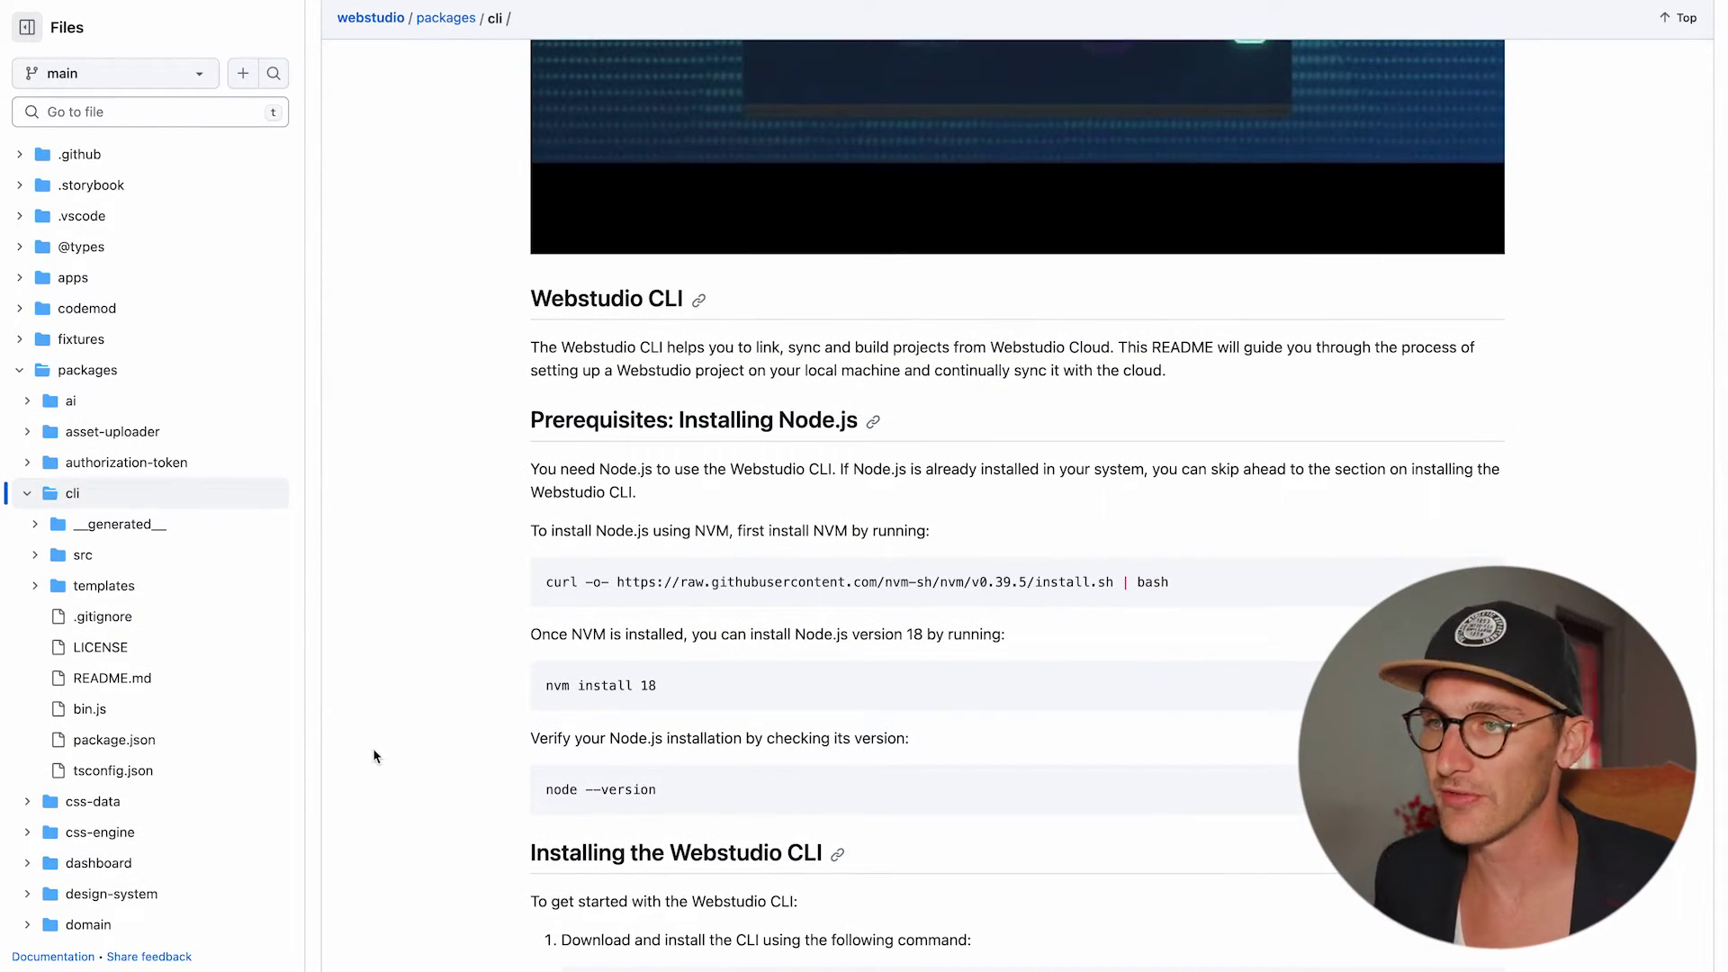
{"action": "scroll", "coordinate": [1300, 491], "scroll_direction": "down", "scroll_amount": 3}
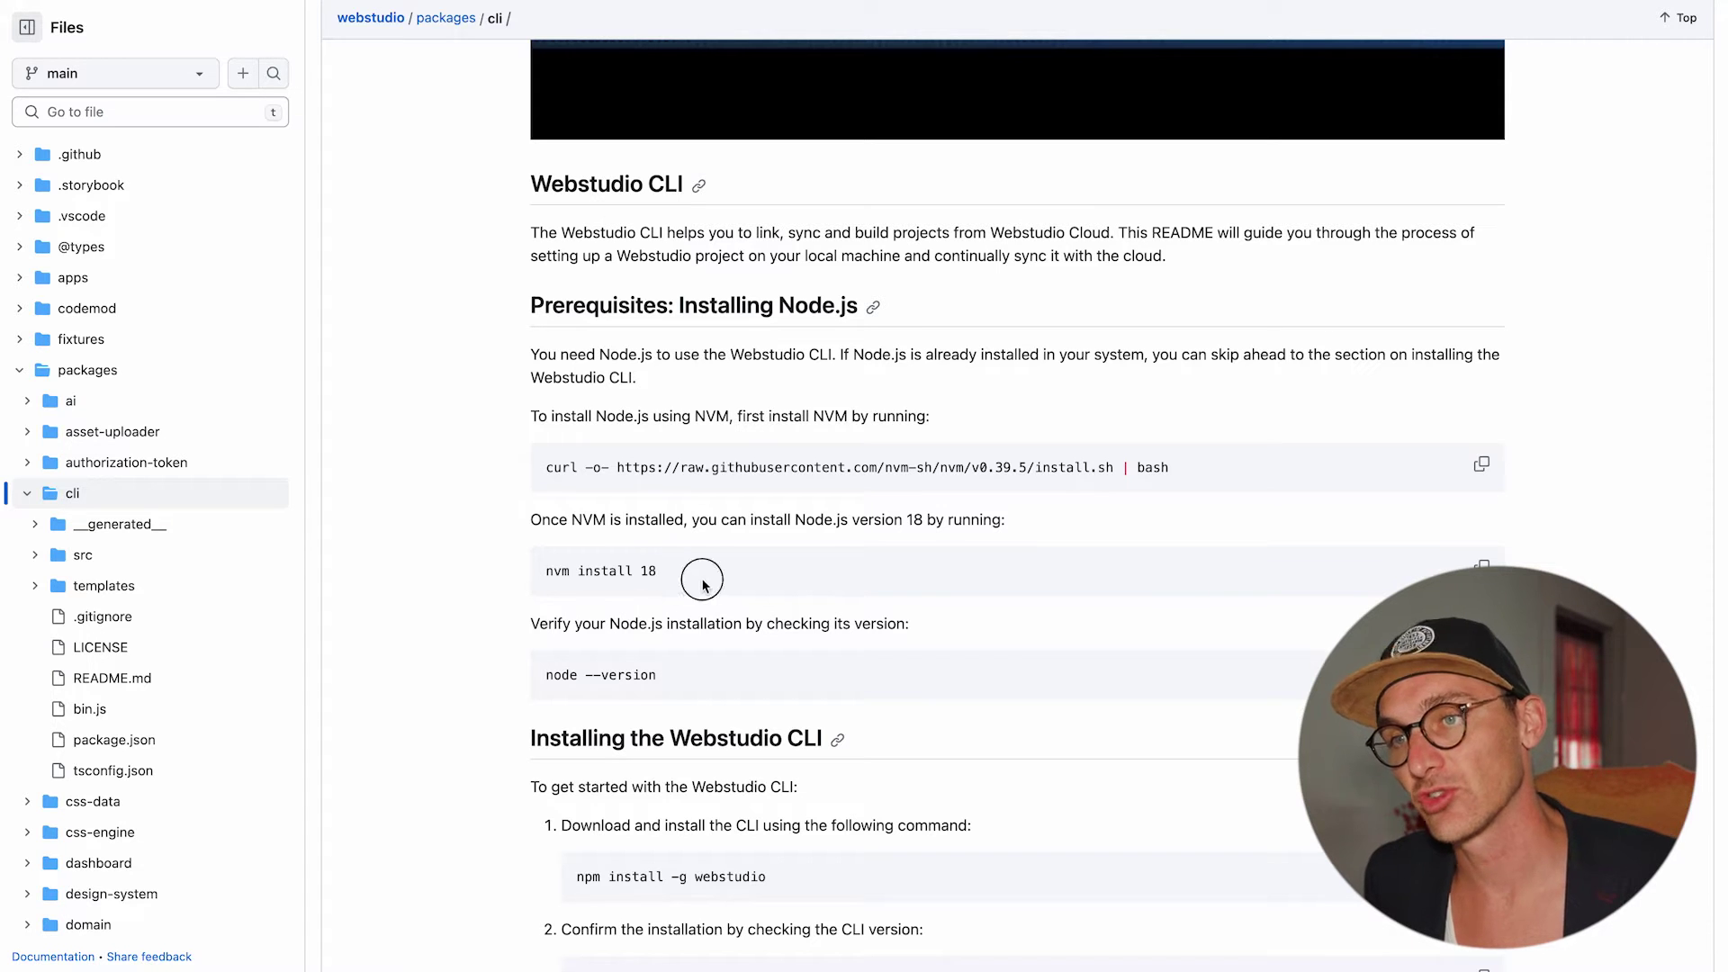
{"action": "left_click_drag", "start_coordinate": [671, 571], "coordinate": [517, 570]}
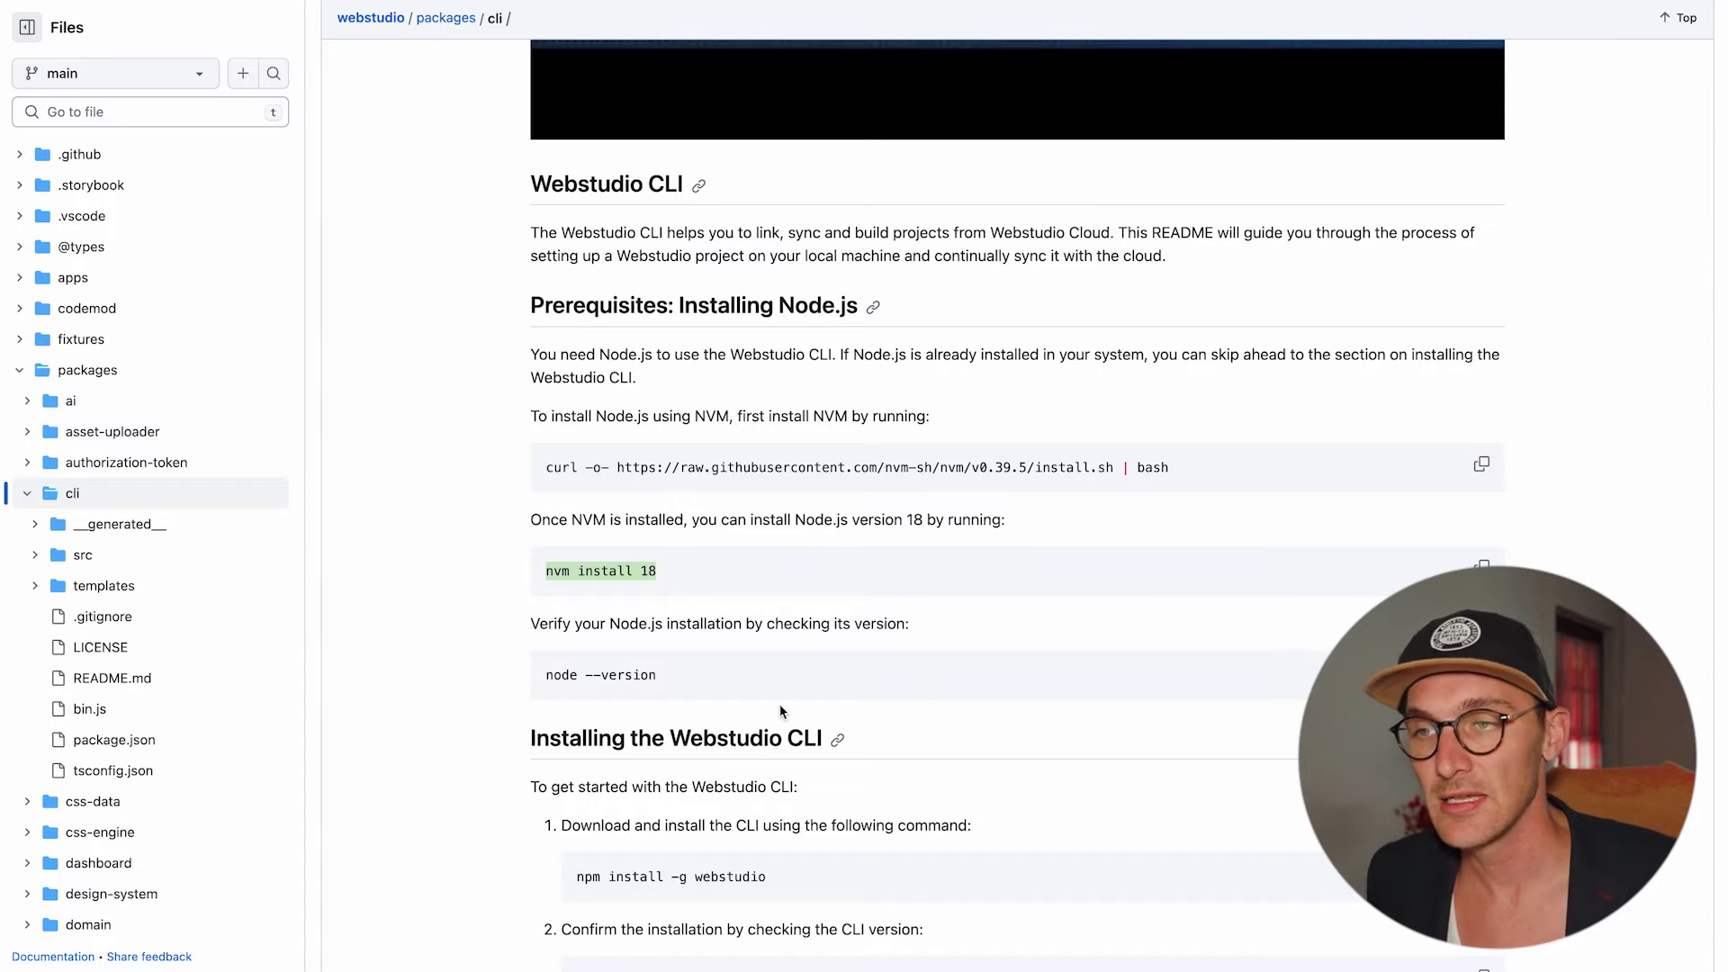
{"action": "scroll", "coordinate": [804, 713], "scroll_direction": "down", "scroll_amount": 3}
{"action": "scroll", "coordinate": [803, 706], "scroll_direction": "down", "scroll_amount": 2}
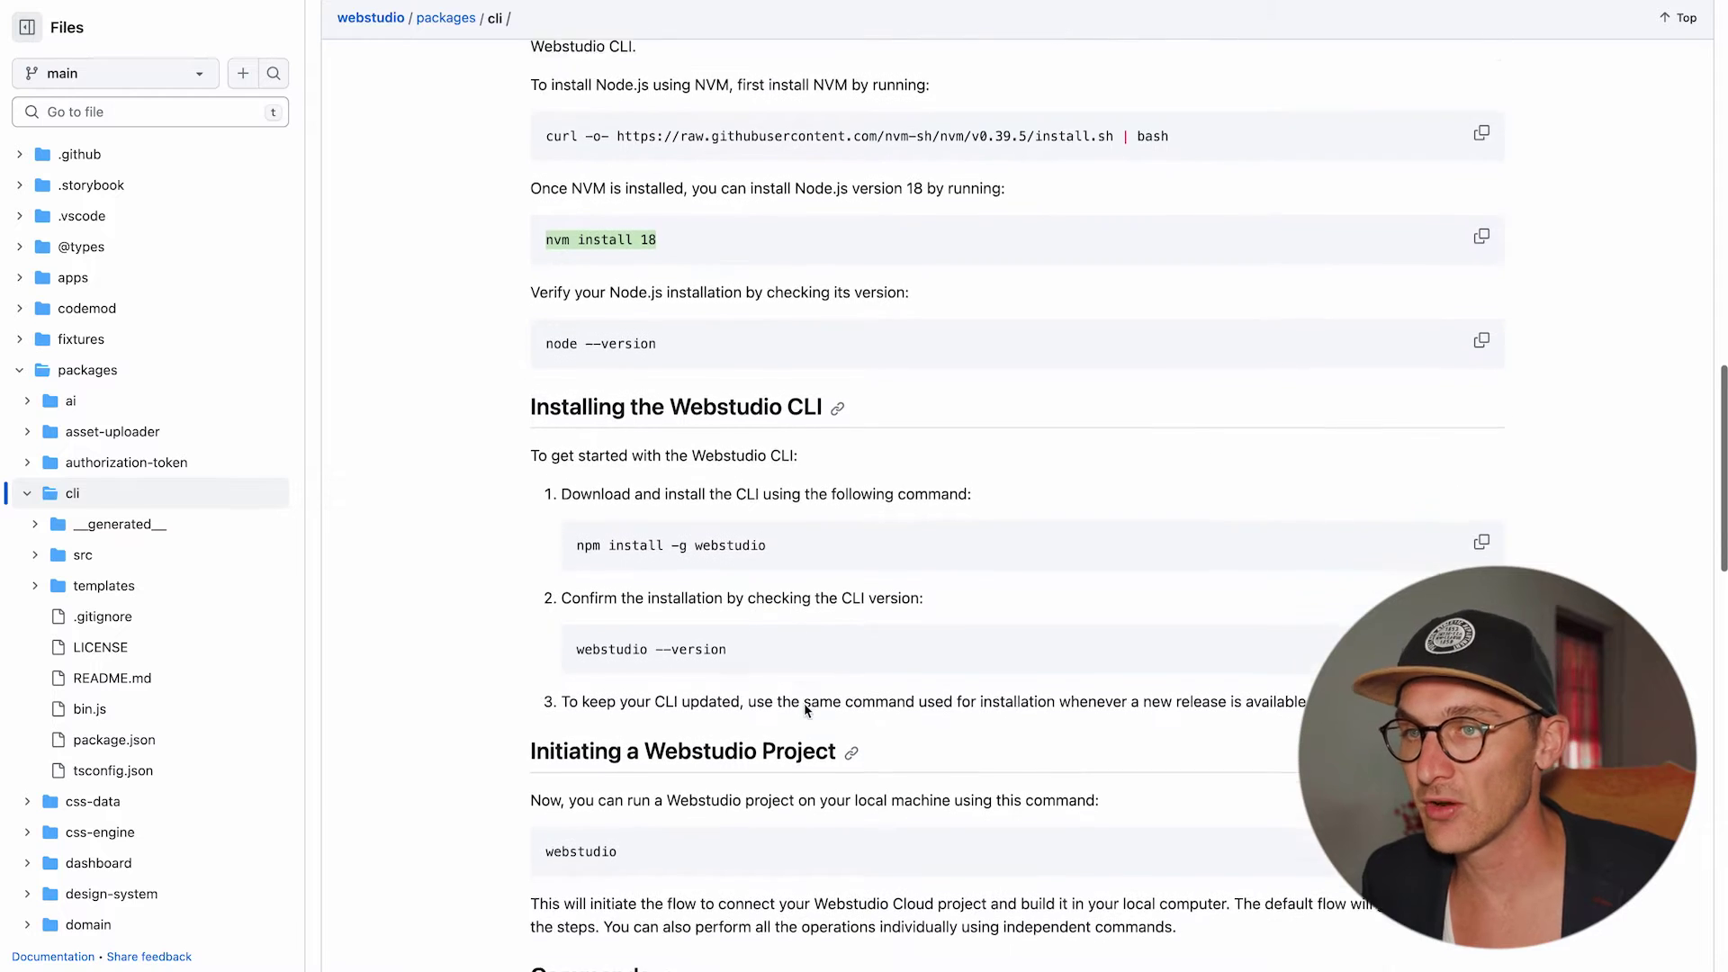
{"action": "left_click", "coordinate": [1481, 526]}
Install the Webstudio CLI globally with npm install -g webstudio.
{"action": "key", "text": "super+Tab"}
{"action": "key", "text": "super+Tab"}
{"action": "key", "text": "super+Tab"}
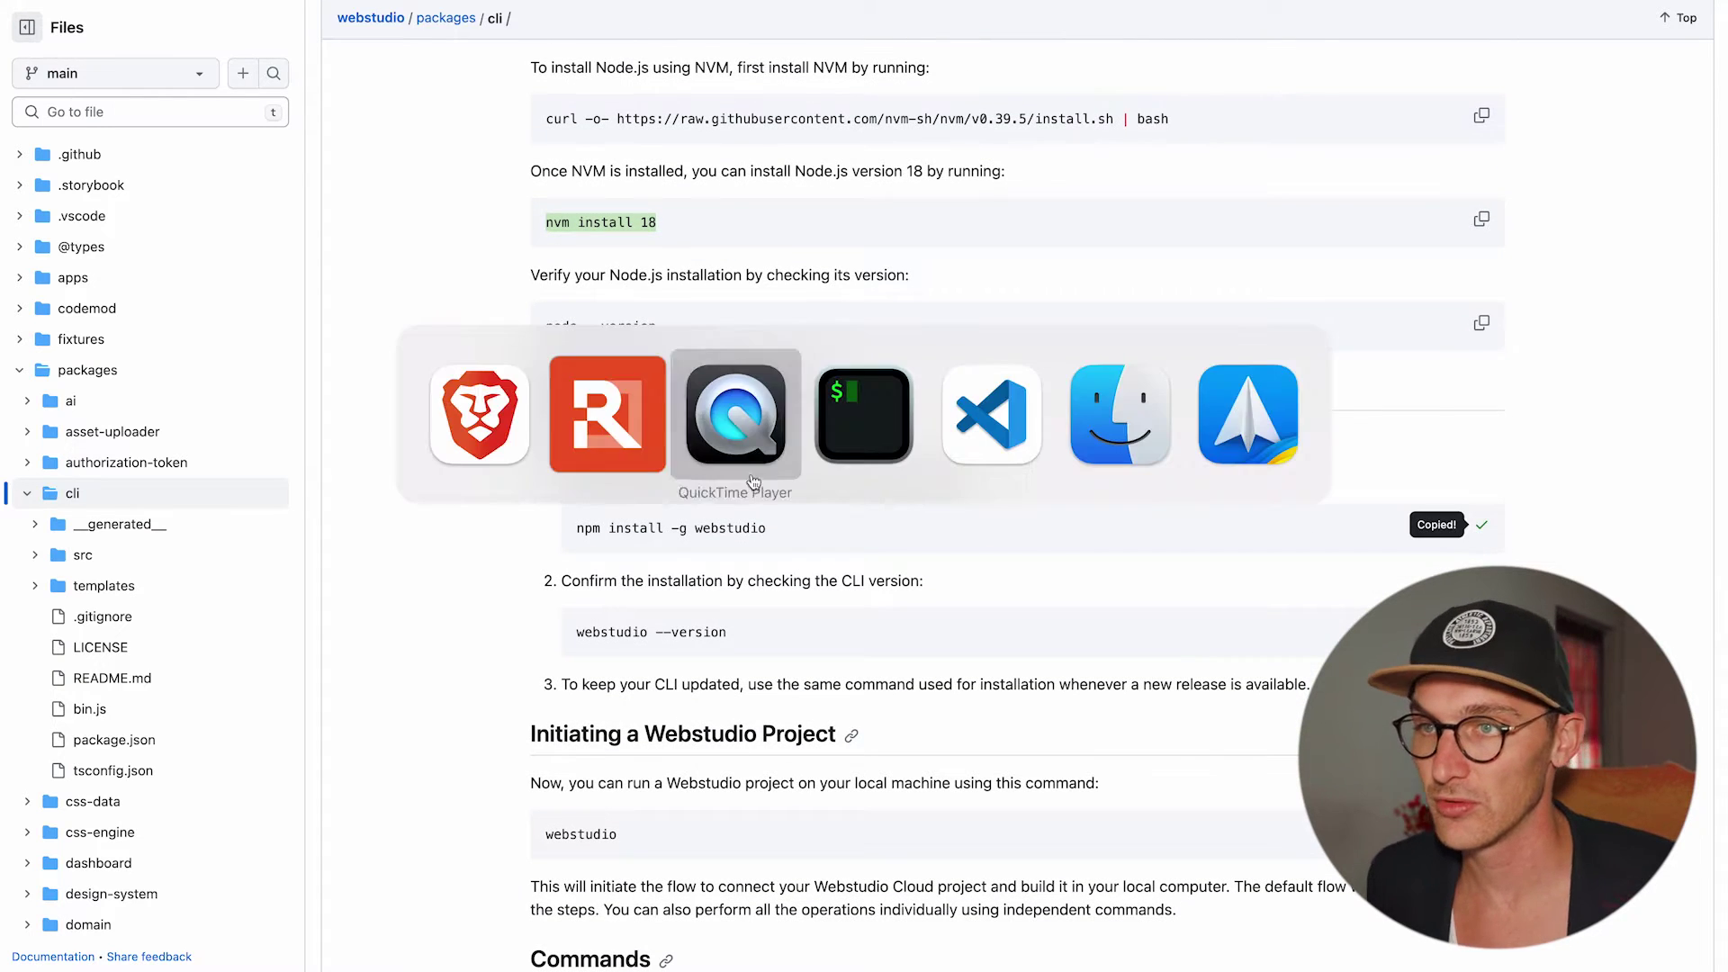
{"action": "key", "text": "super+v"}
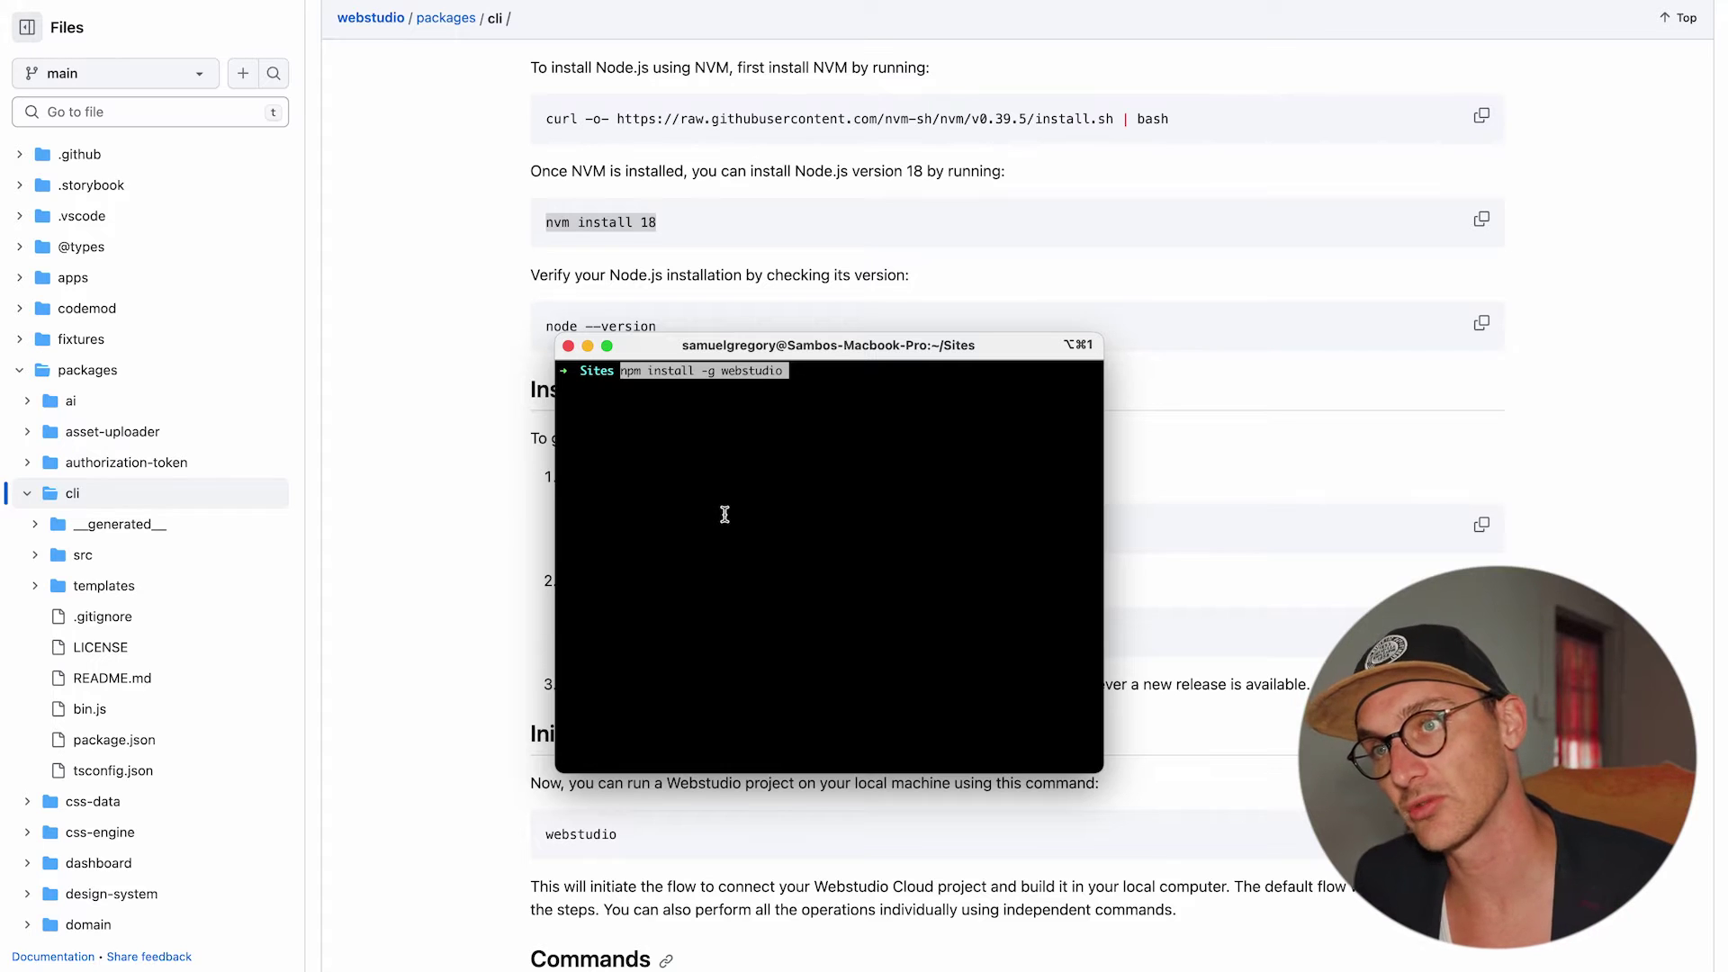
{"action": "key", "text": "Return"}
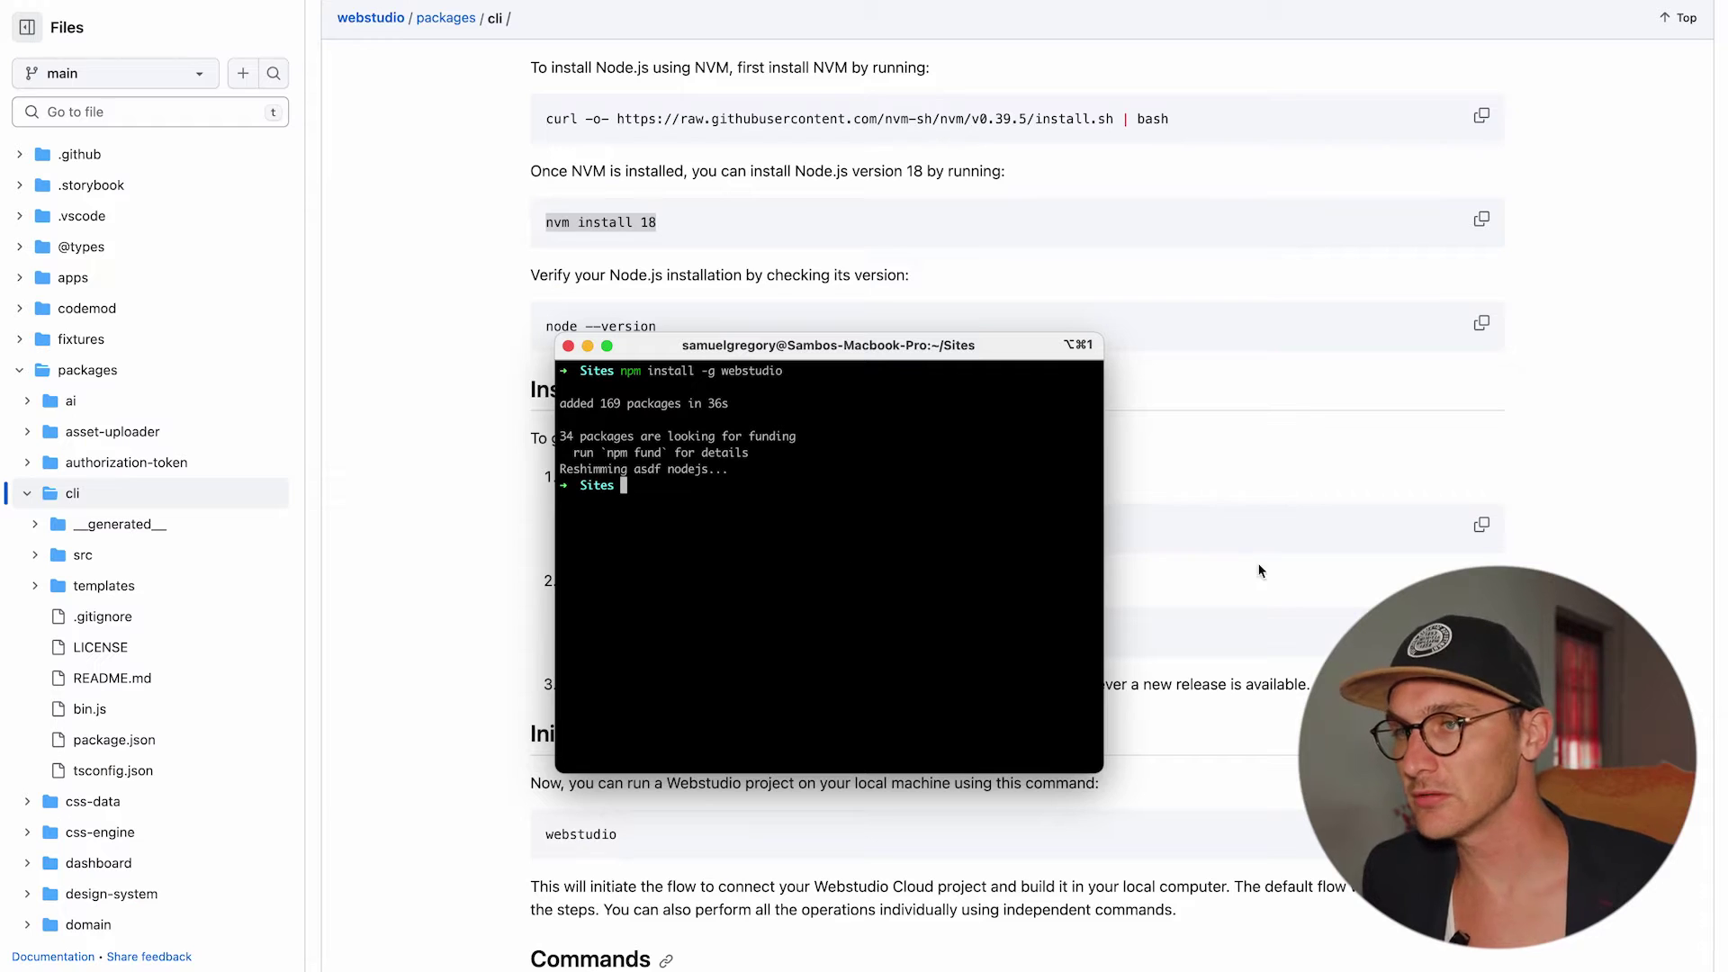
{"action": "key", "text": "super+w"}
Run webstudio --version to confirm CLI version 0.106.0 is installed.
{"action": "left_click", "coordinate": [1482, 631]}
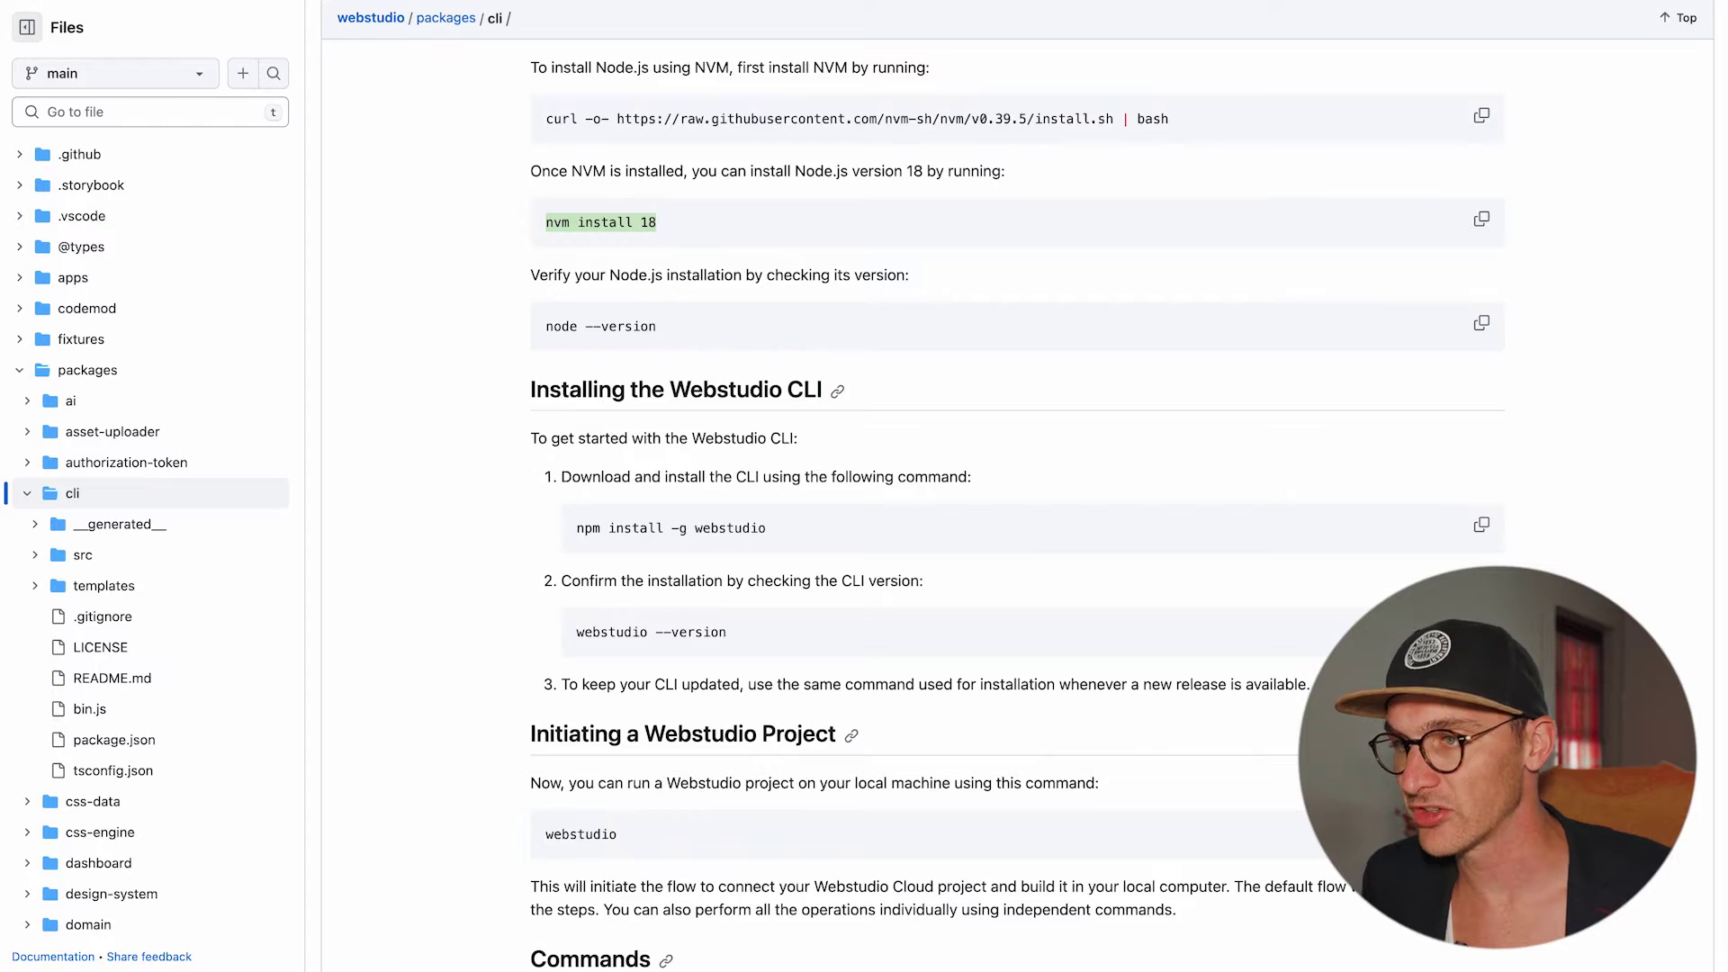
{"action": "key", "text": "super+Tab"}
{"action": "key", "text": "super+v"}
{"action": "key", "text": "Return"}
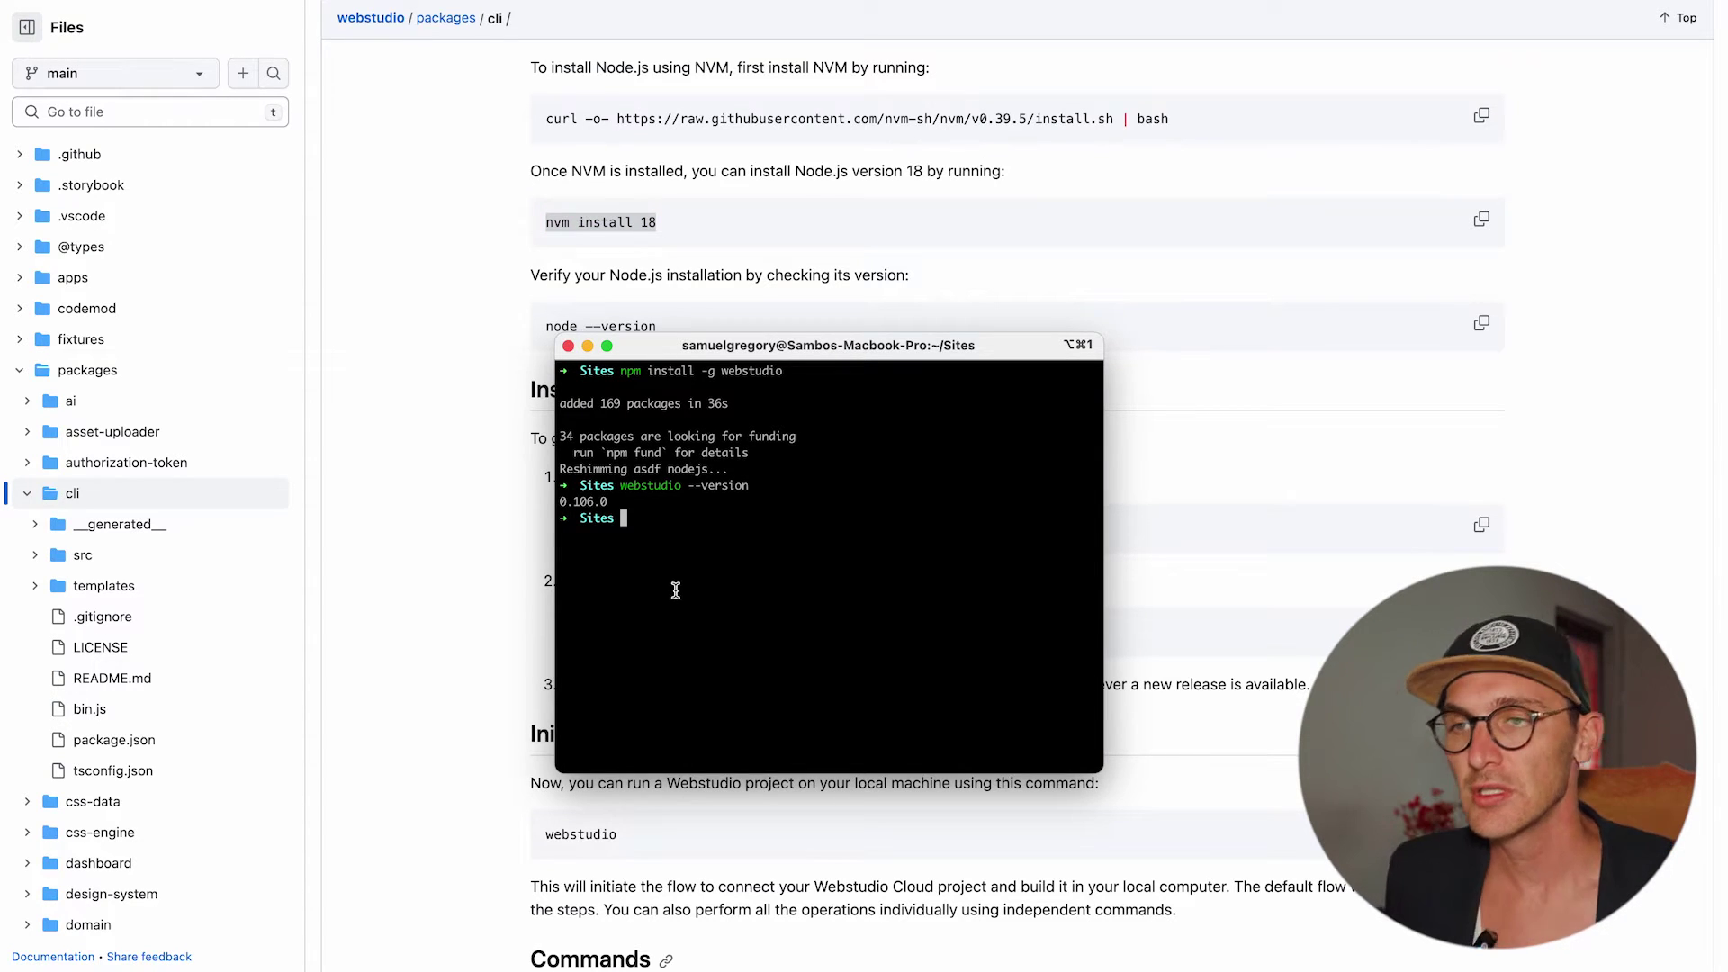
Run webstudio, confirm creating a new project folder, and name the project Testing.
{"action": "key", "text": "super+Tab"}
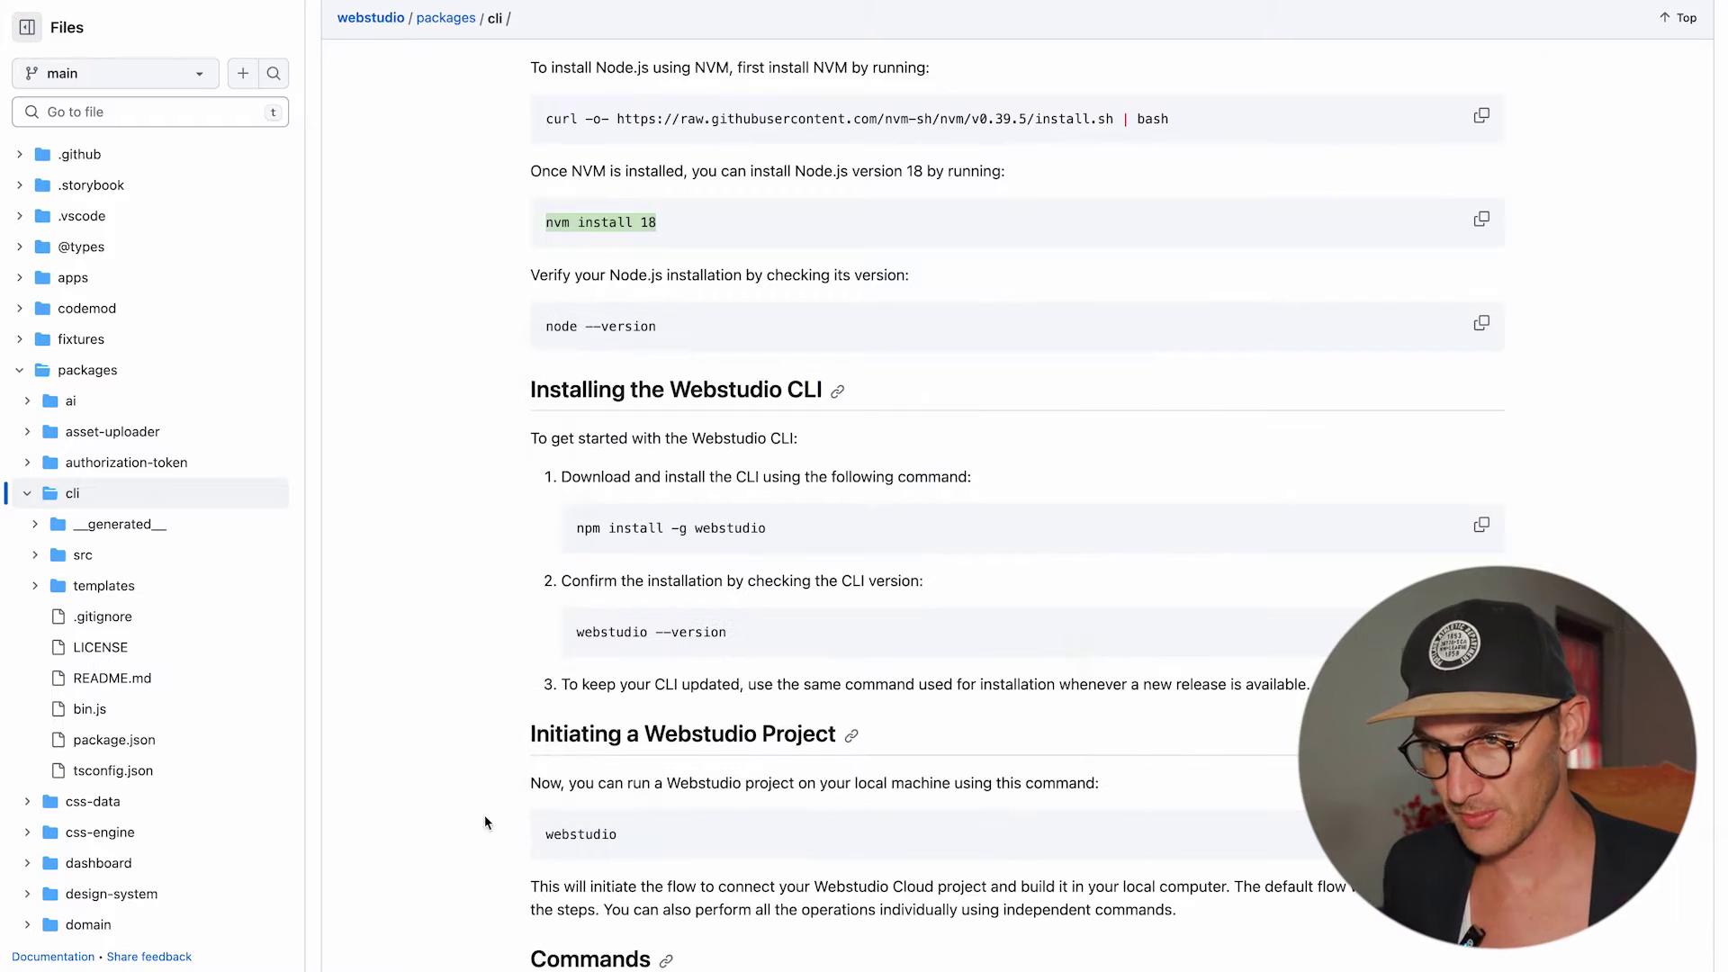
{"action": "key", "text": "super+Tab"}
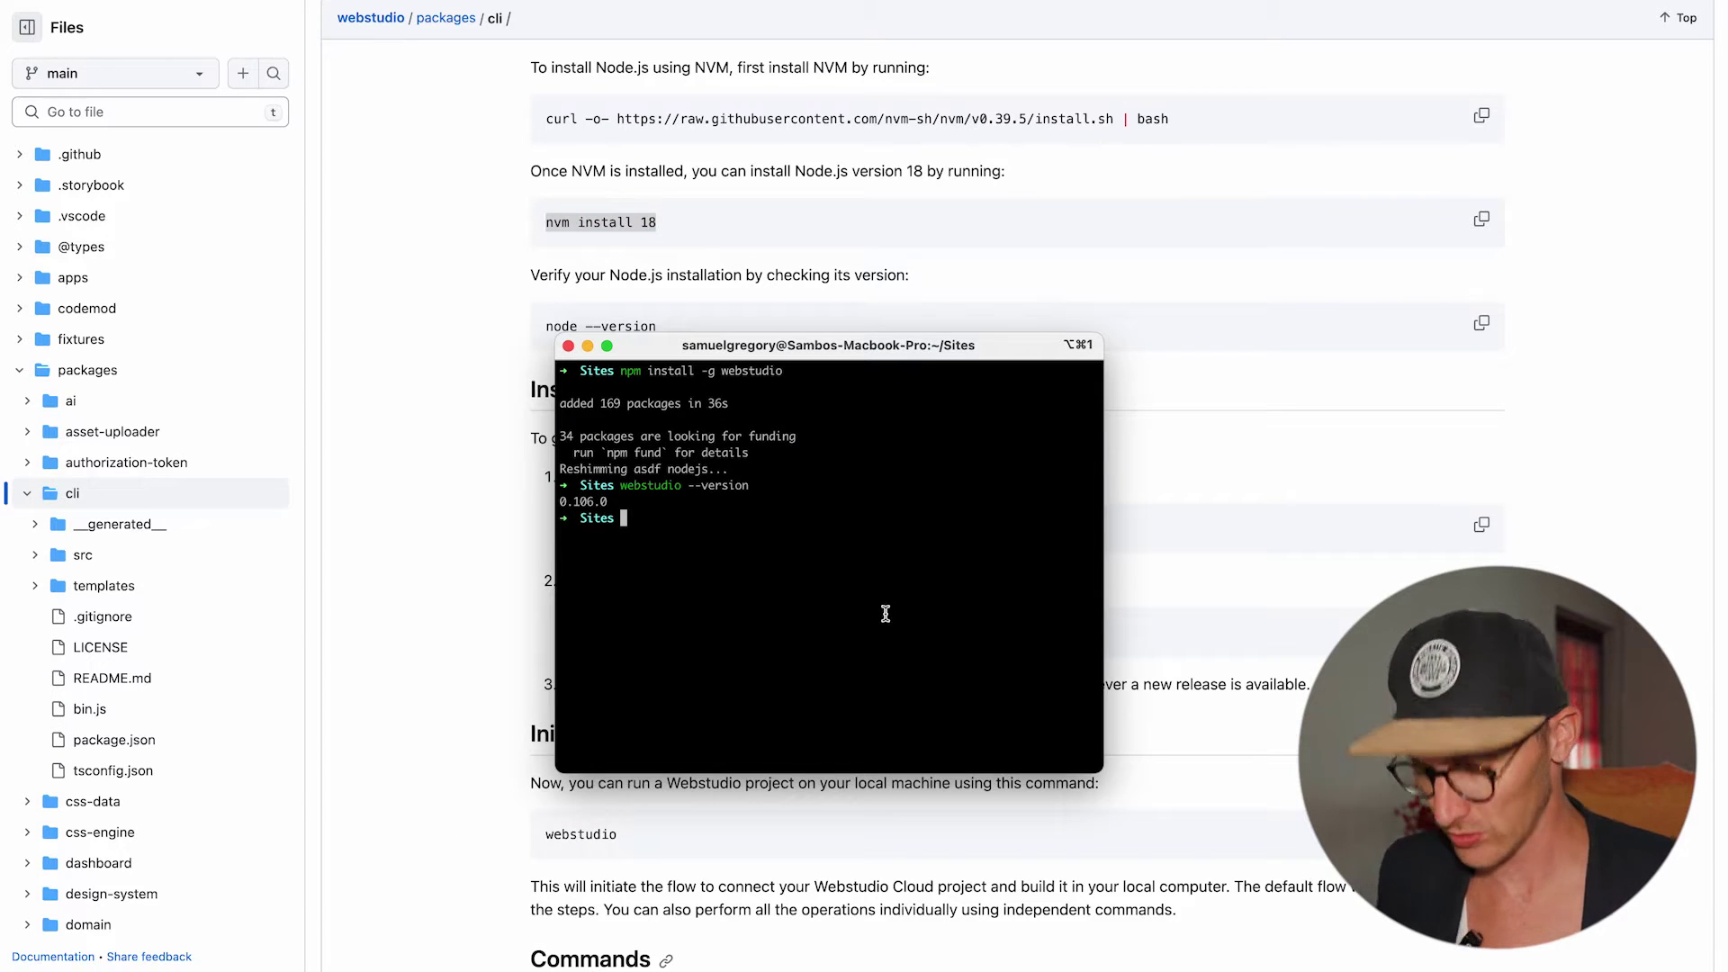
{"action": "key", "text": "super+v"}
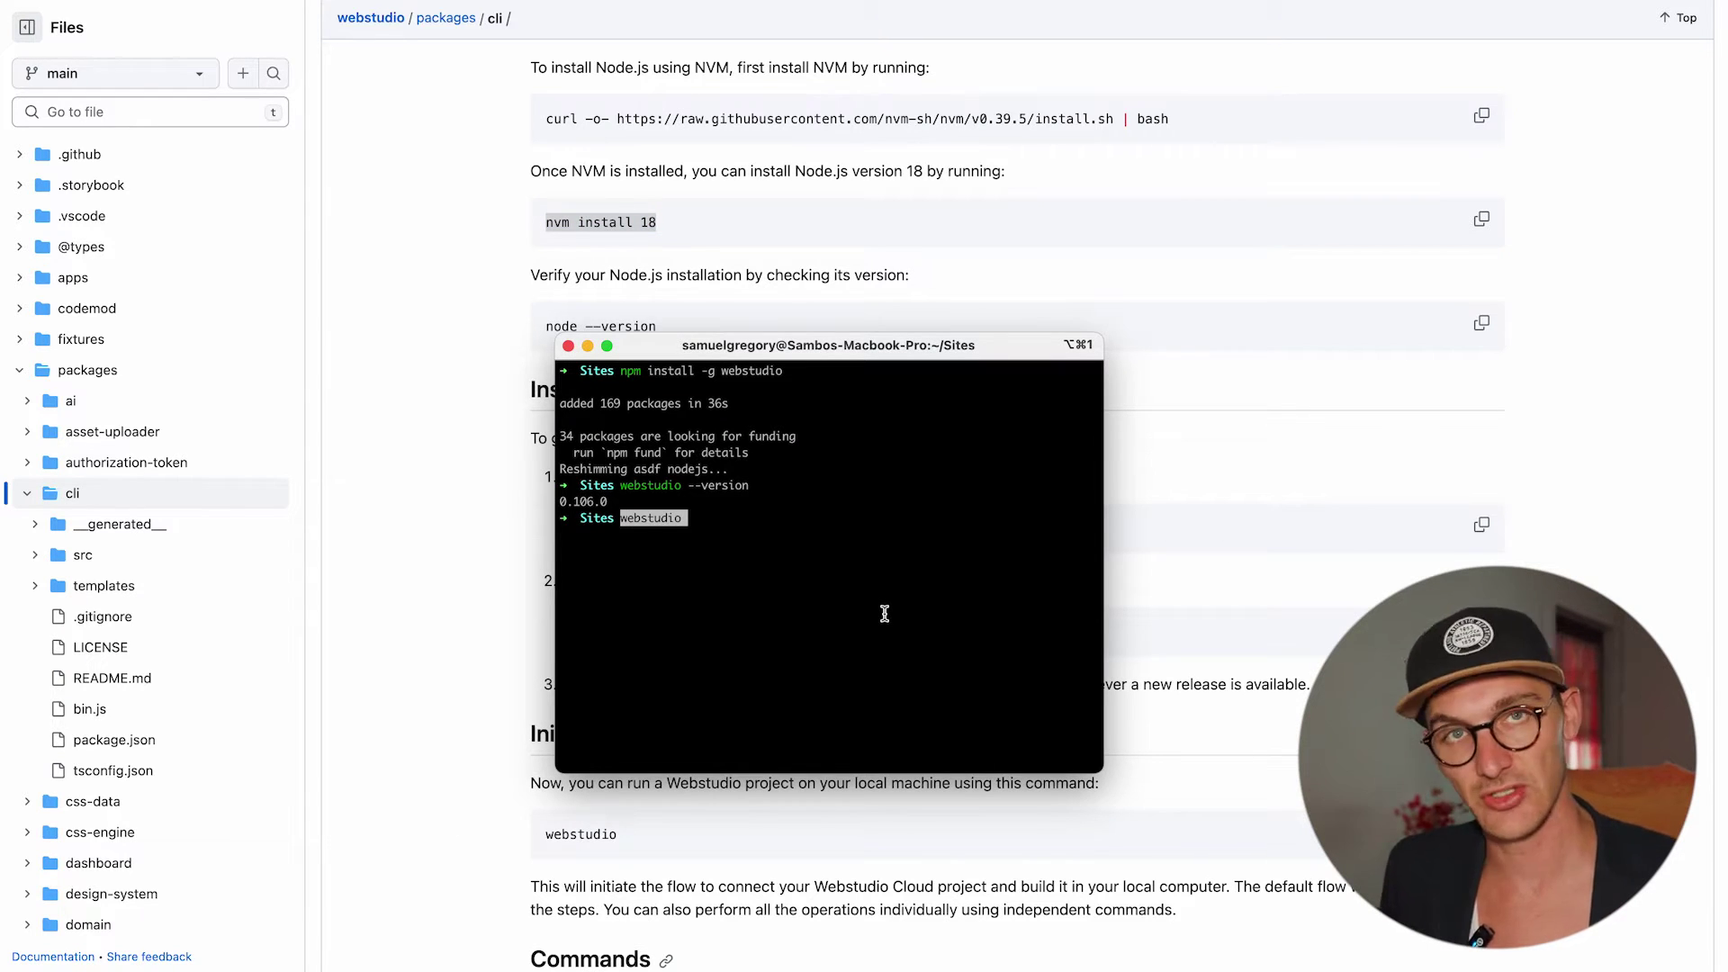
{"action": "key", "text": "Return"}
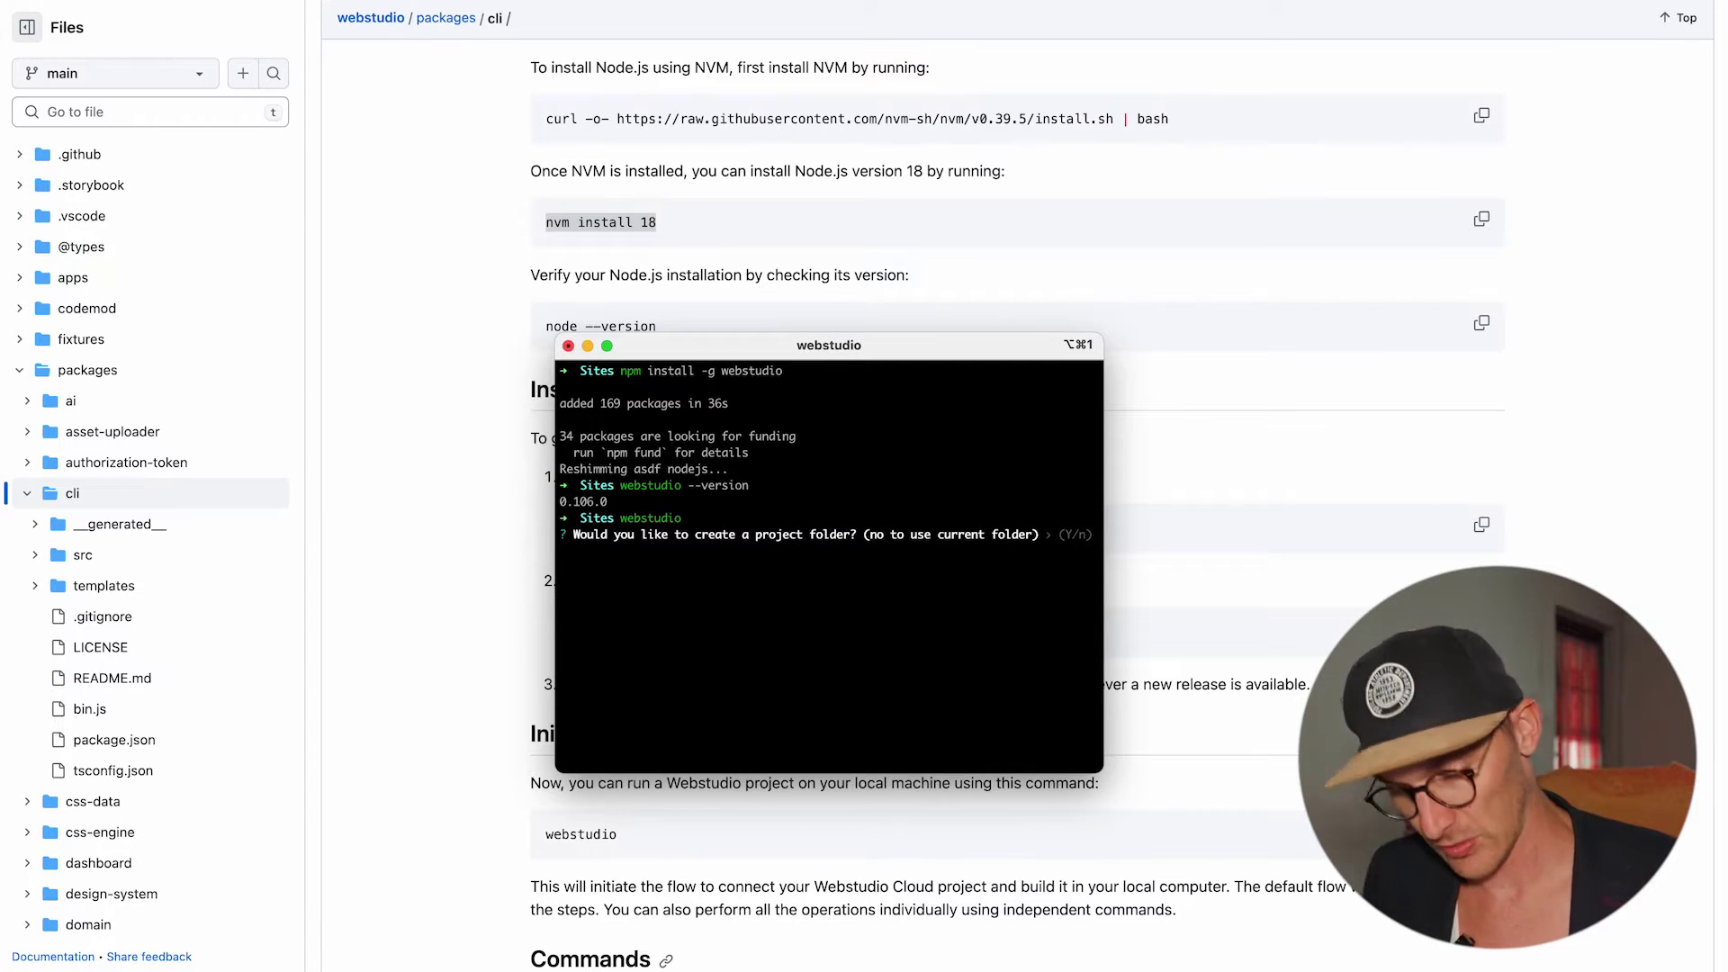
{"action": "key", "text": "Return"}
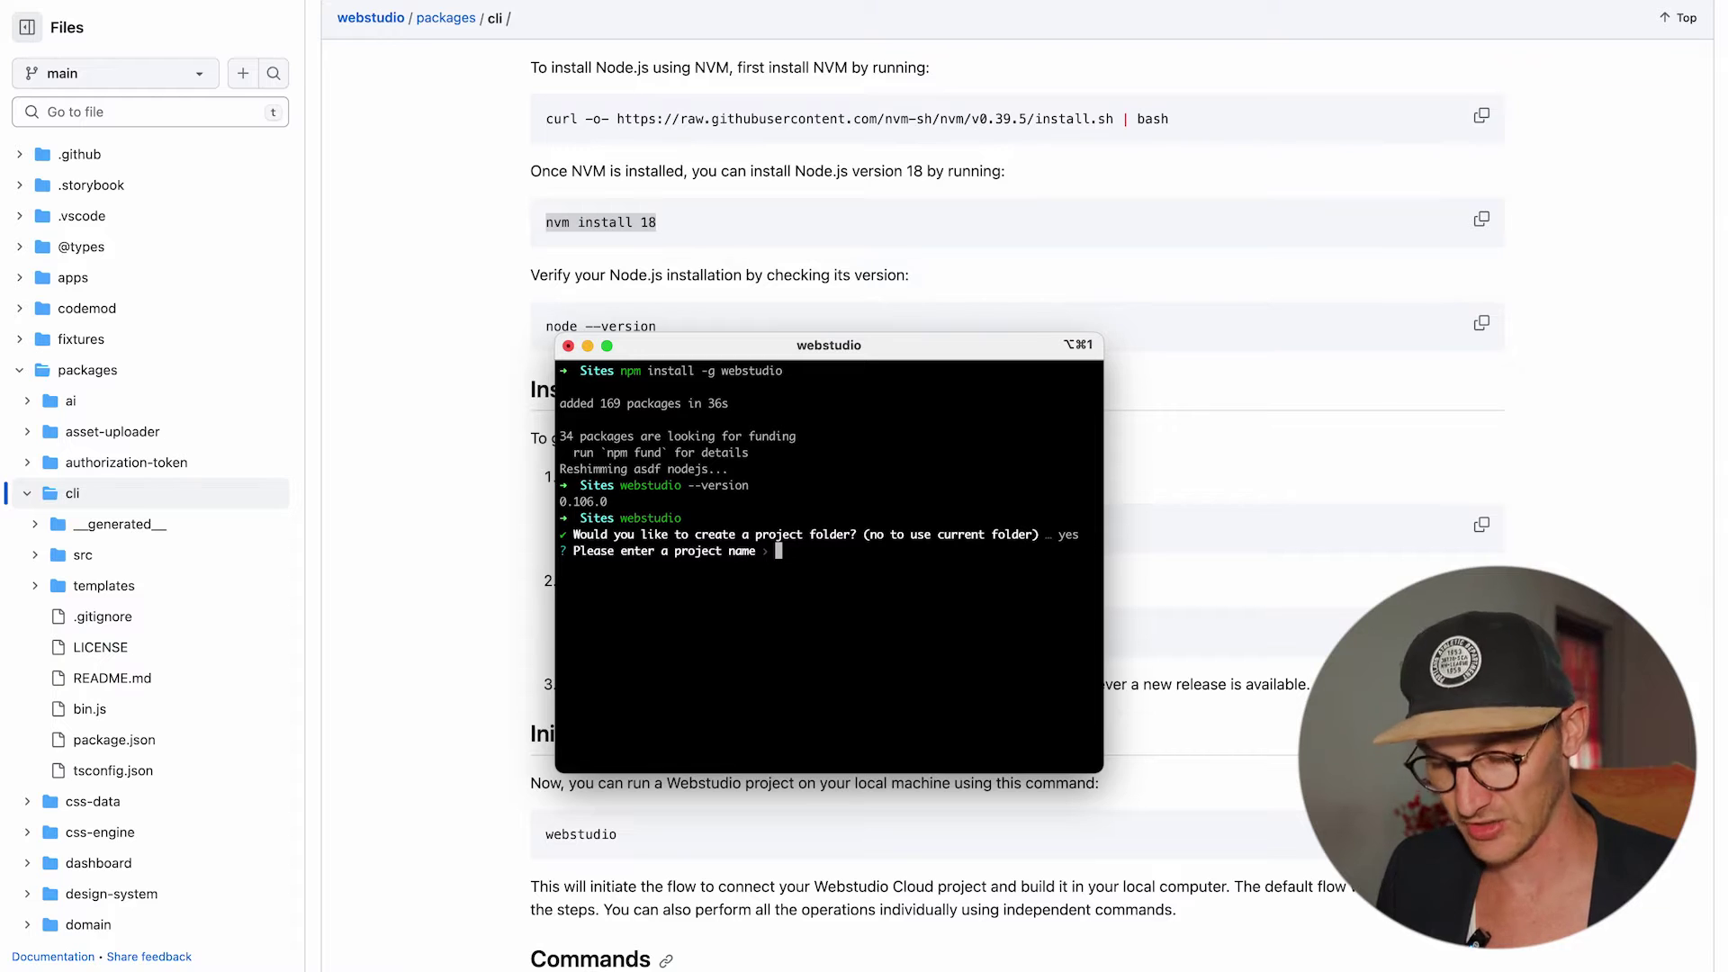
{"action": "type", "text": "Testing"}
{"action": "key", "text": "Return"}
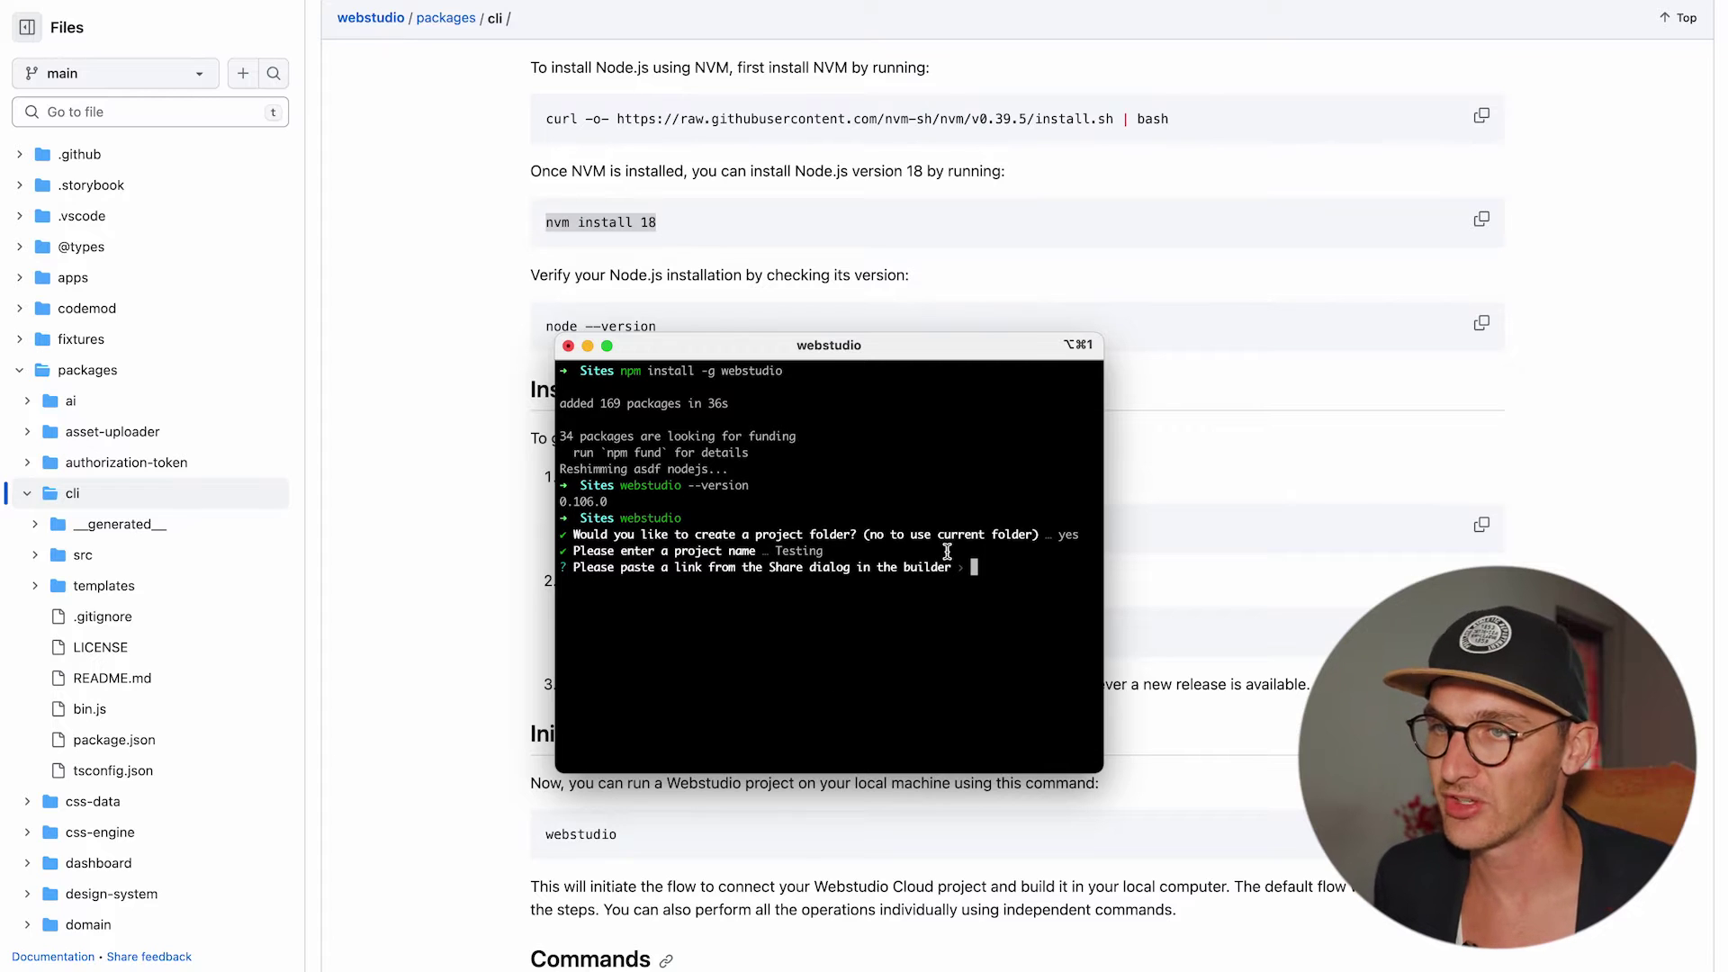
{"action": "key", "text": "super+Tab"}
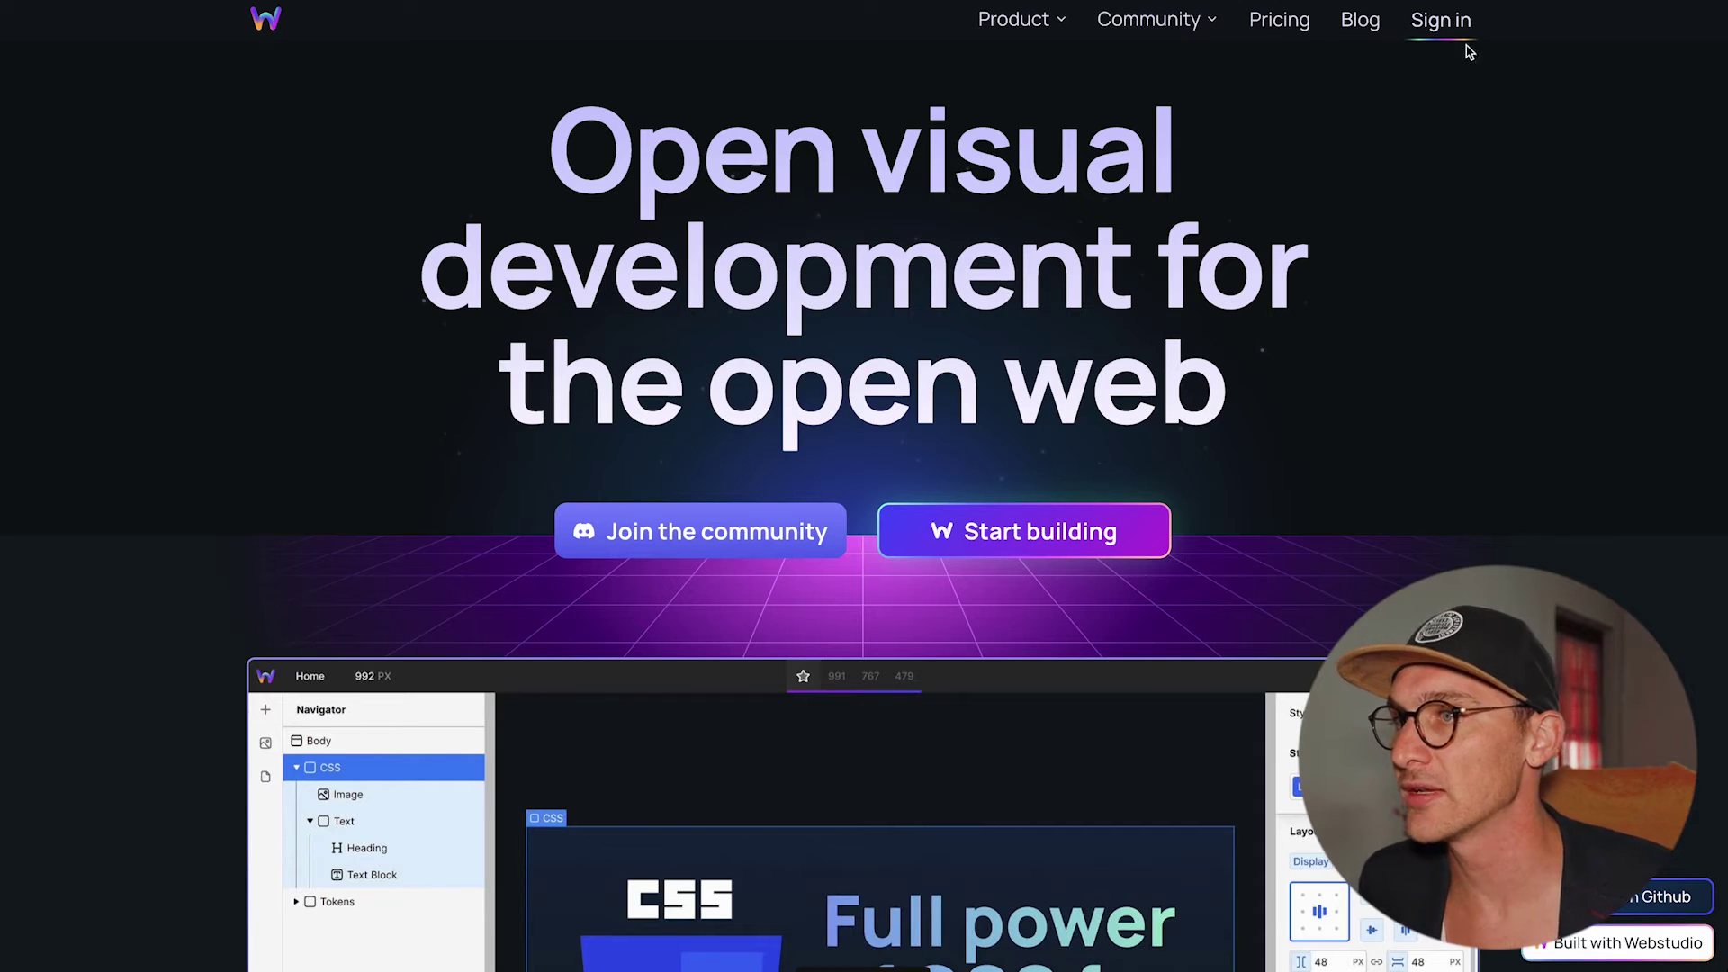
Open the My First Site project and copy its custom share link.
{"action": "left_click", "coordinate": [1458, 23]}
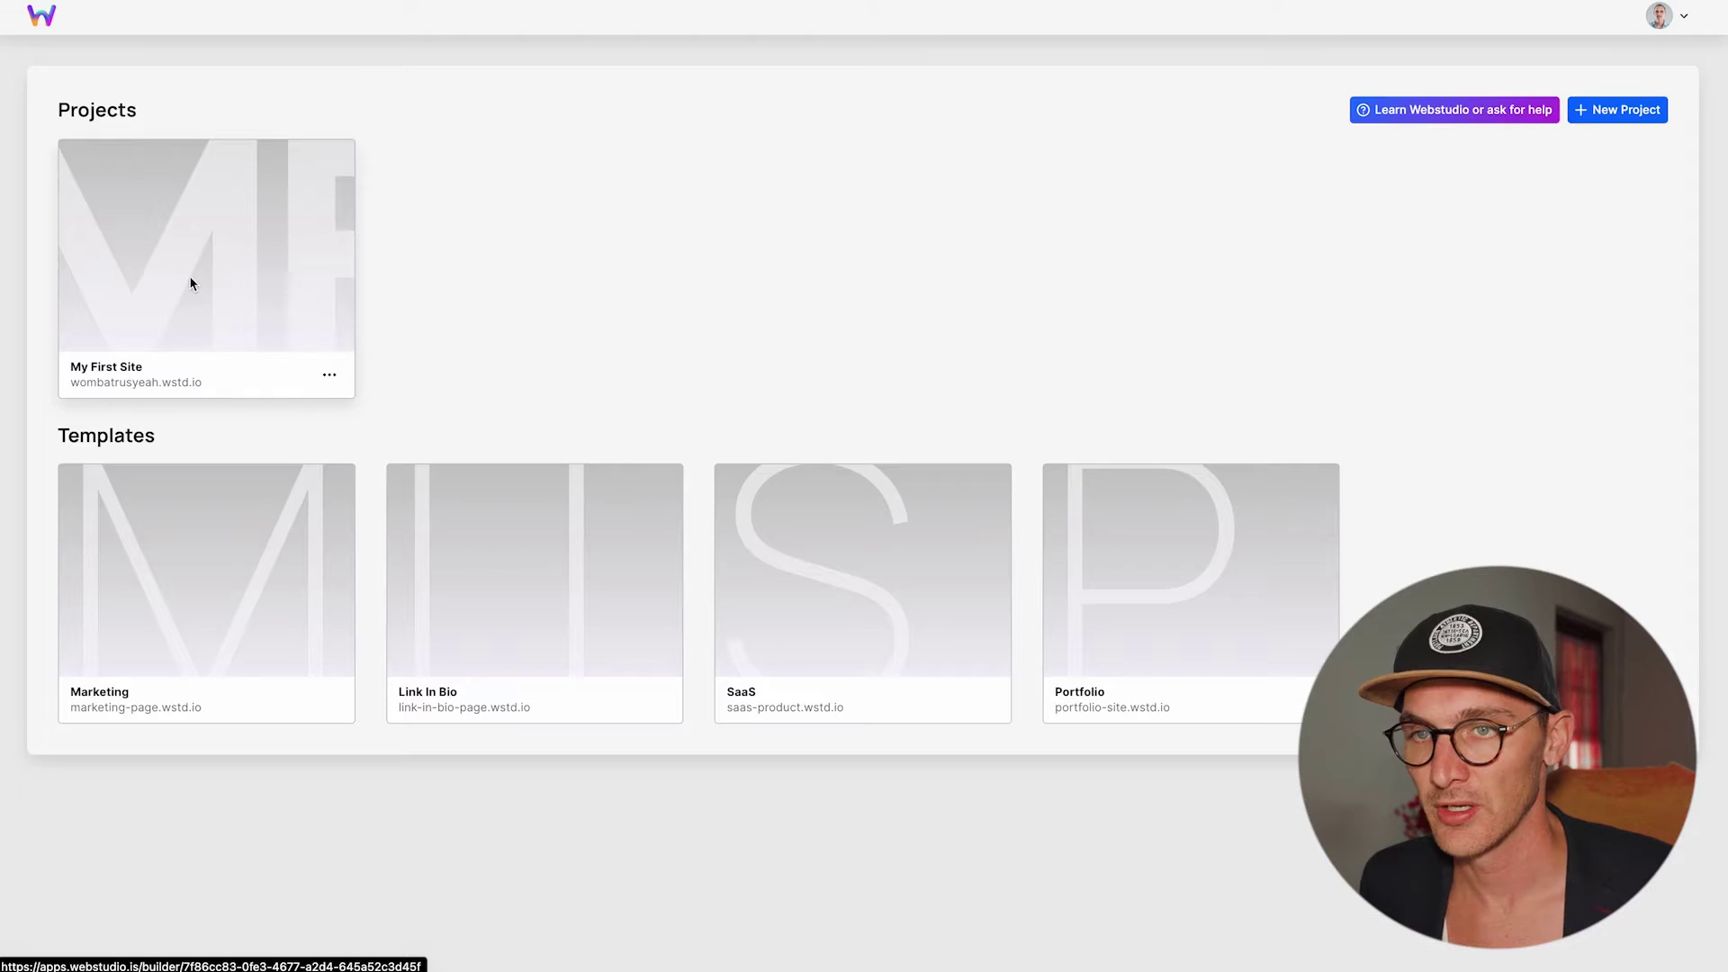
{"action": "left_click", "coordinate": [189, 282]}
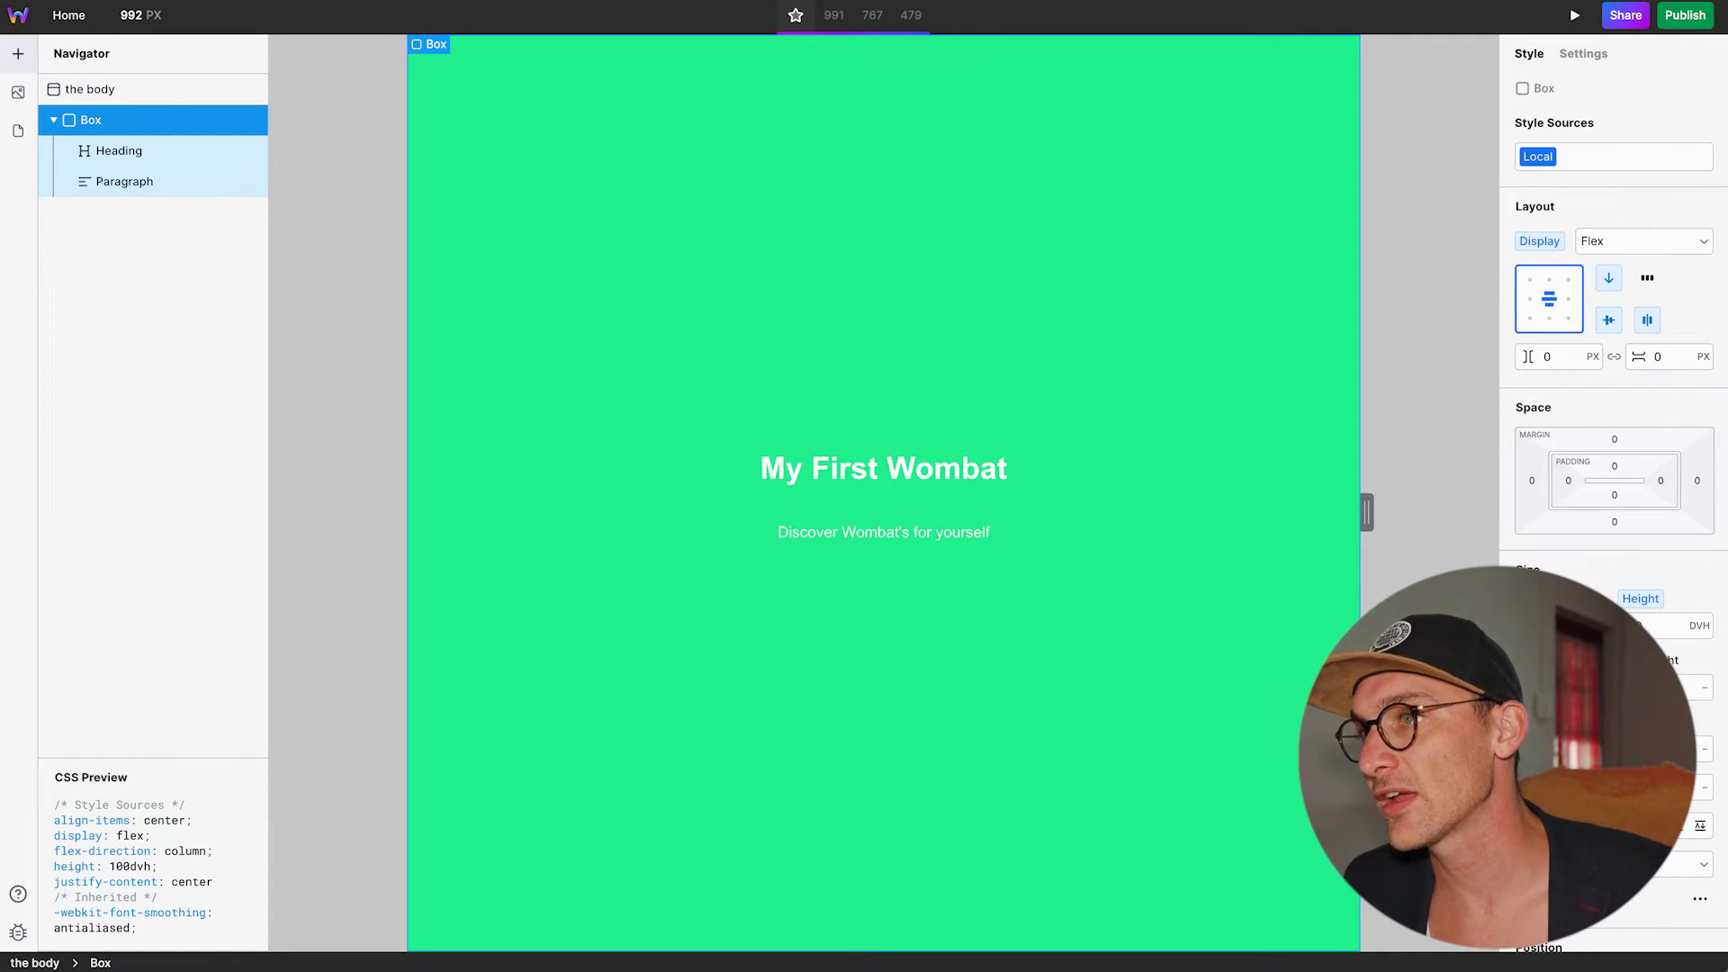
{"action": "left_click", "coordinate": [1629, 18]}
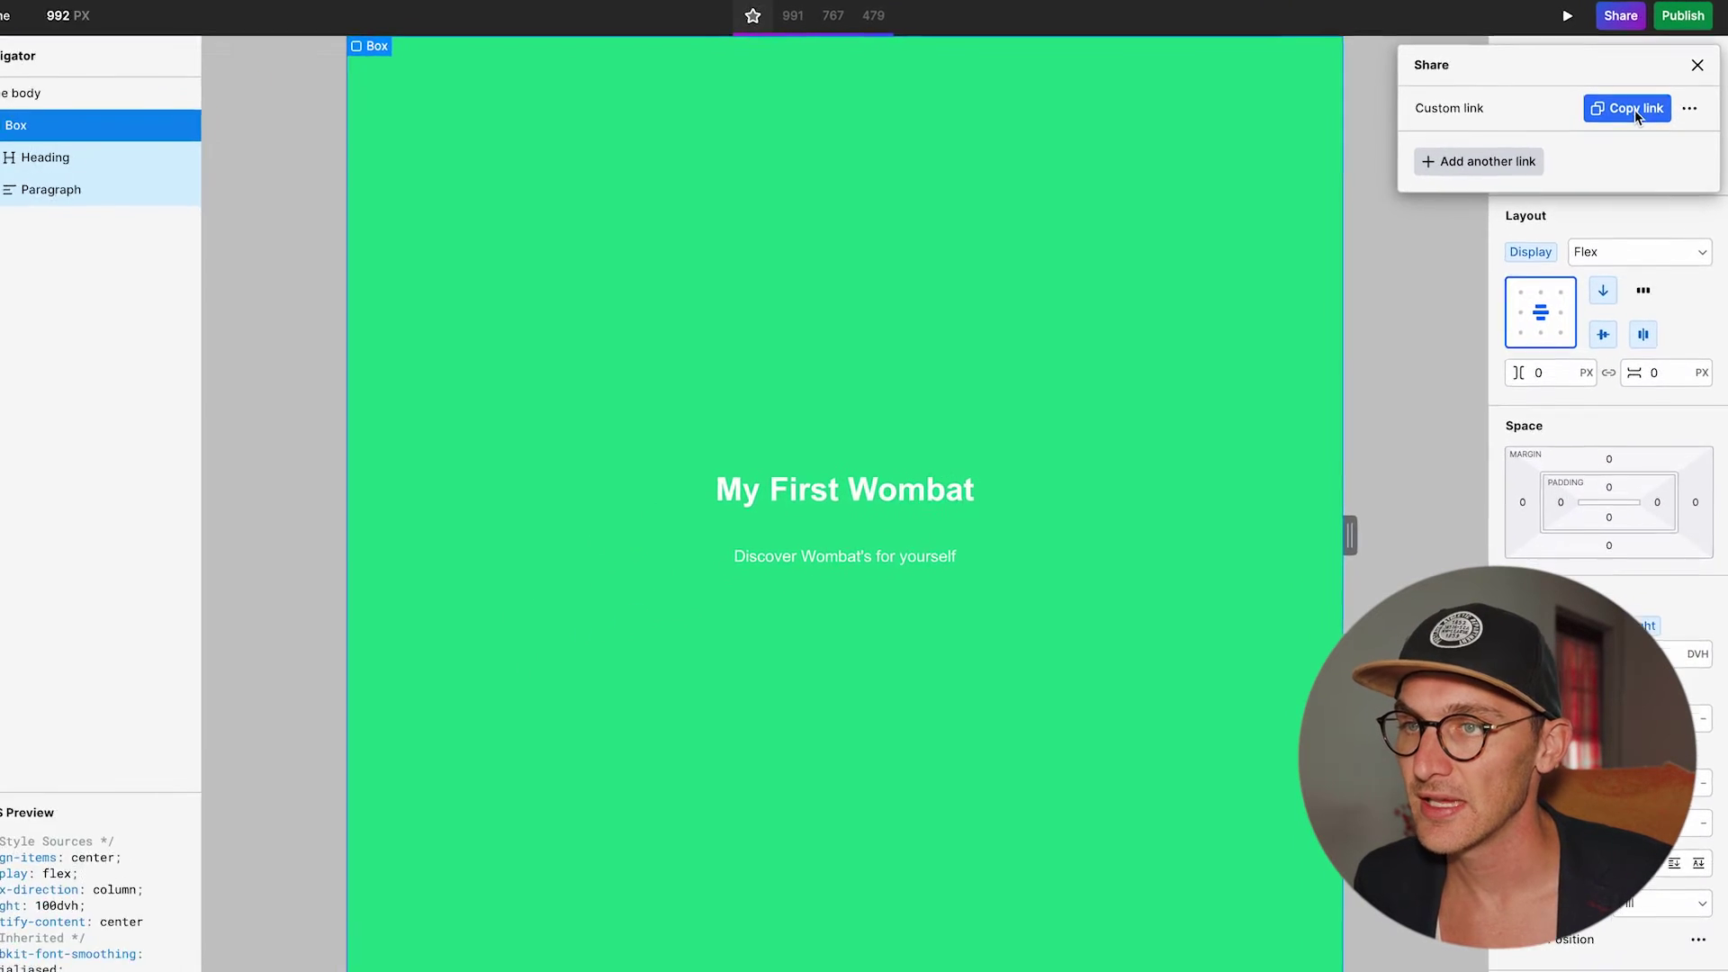
{"action": "left_click", "coordinate": [1635, 109]}
{"action": "key", "text": "super+Tab"}
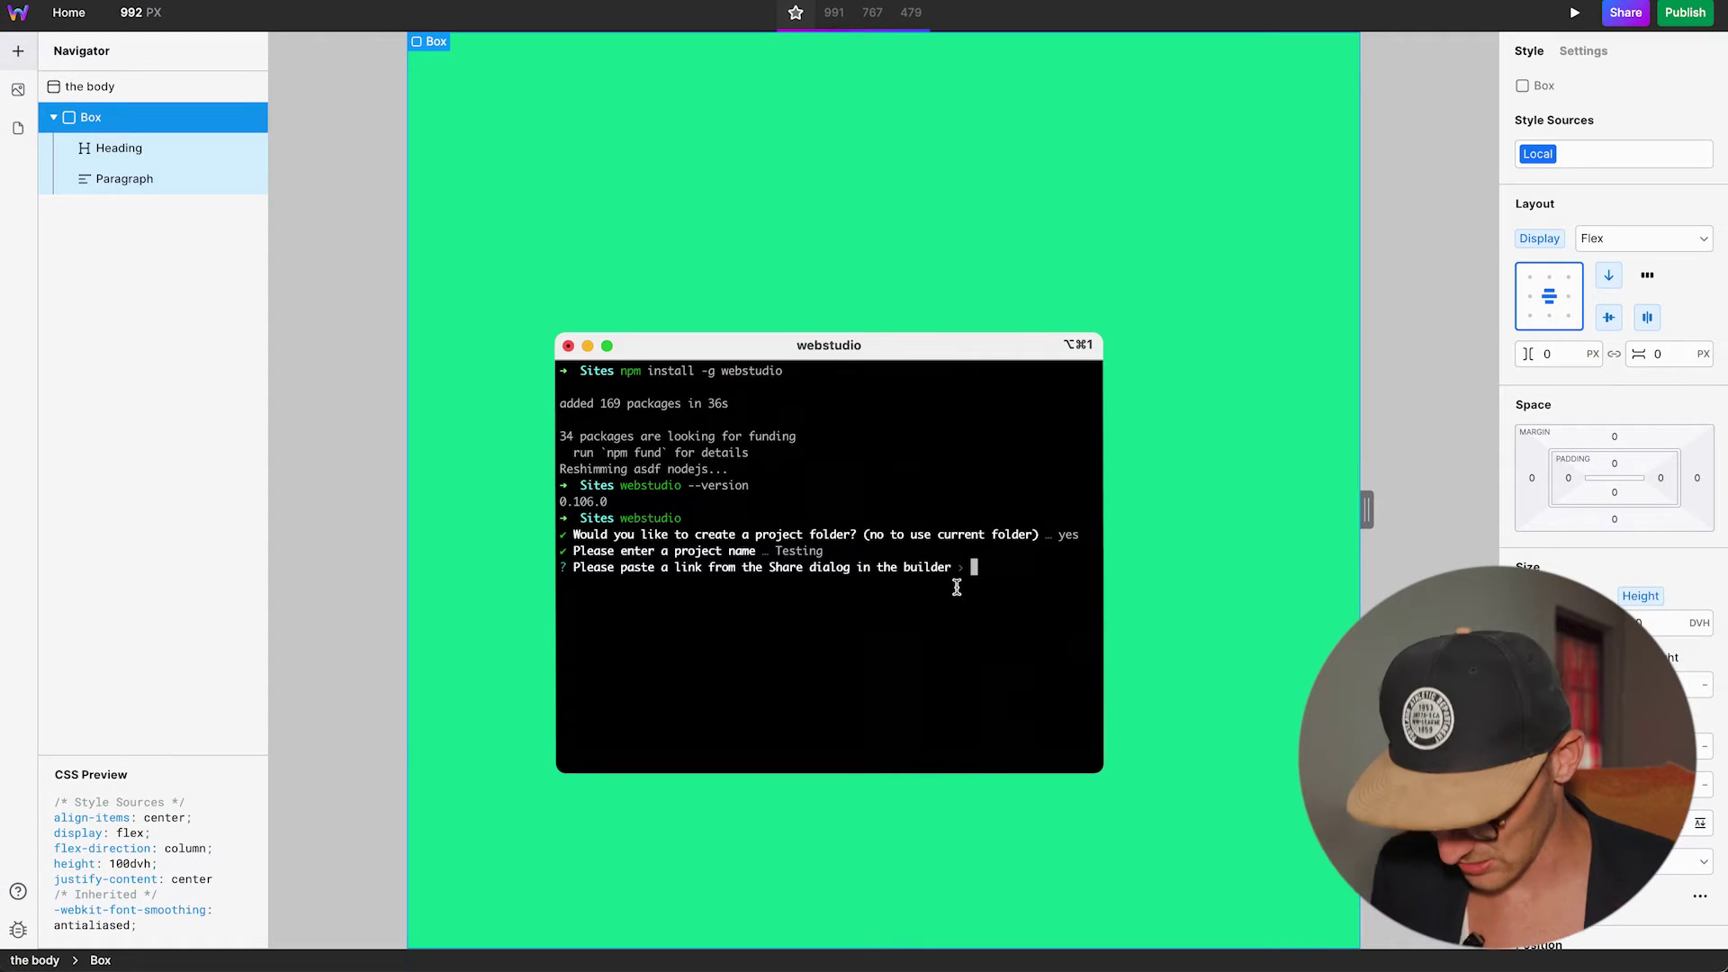
Paste the share link, choose Vercel as the deploy target, and install dependencies.
{"action": "key", "text": "Return"}
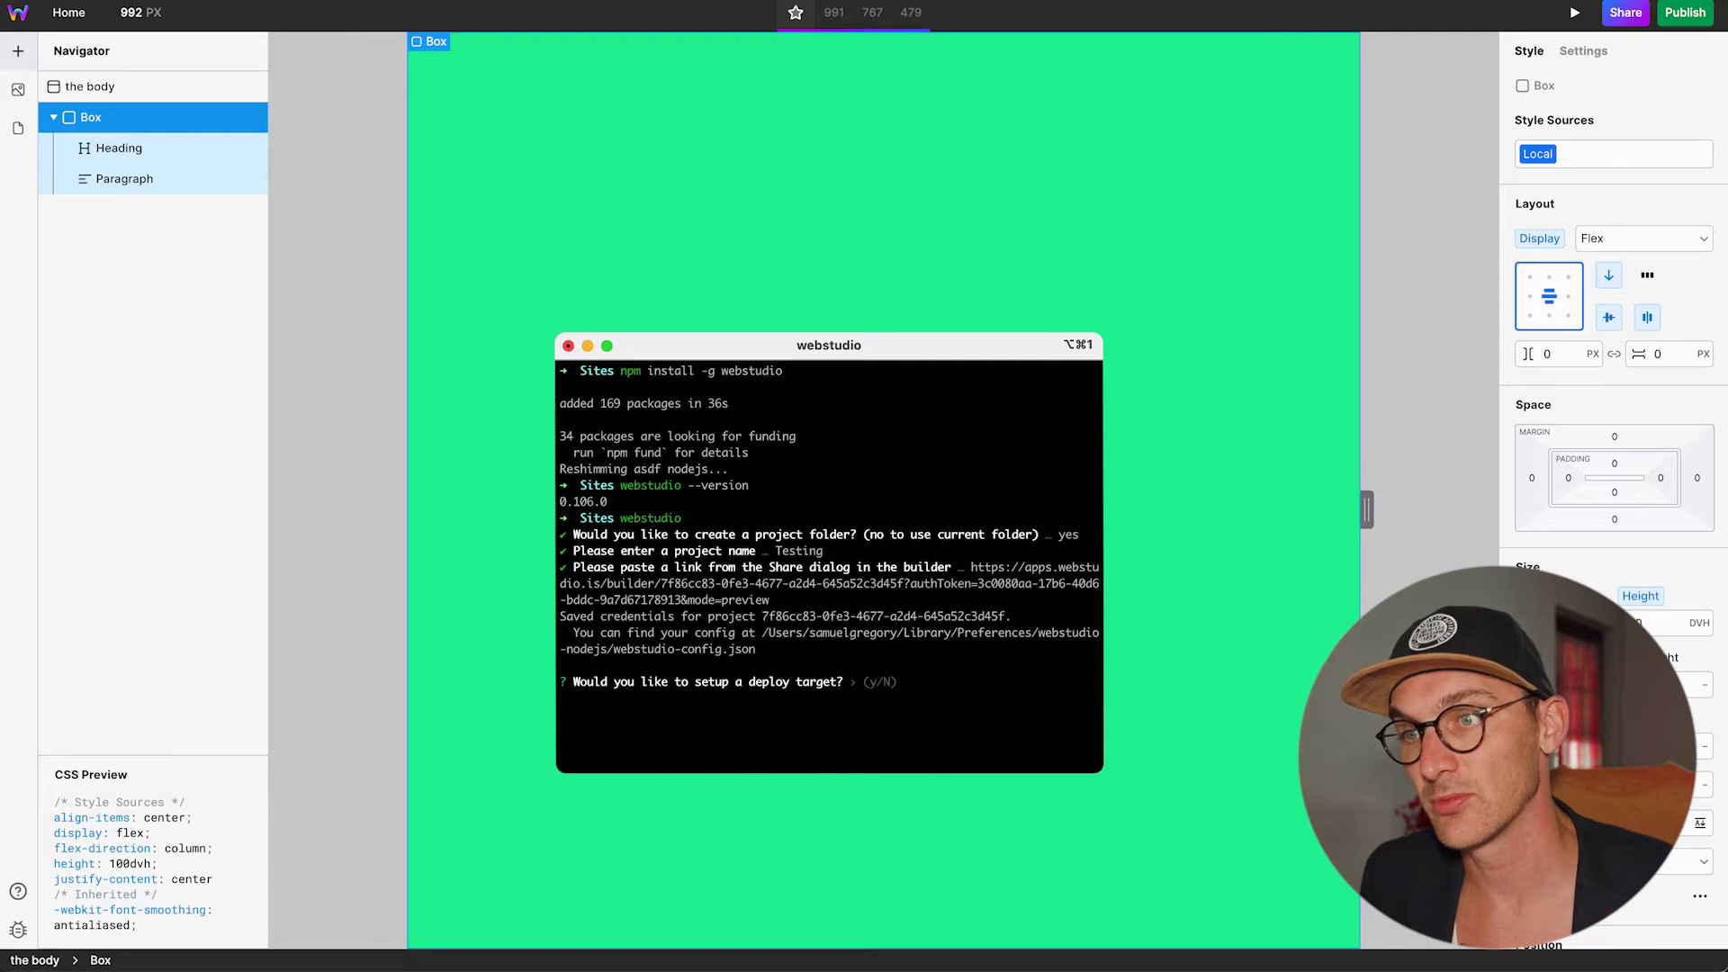
{"action": "key", "text": "y"}
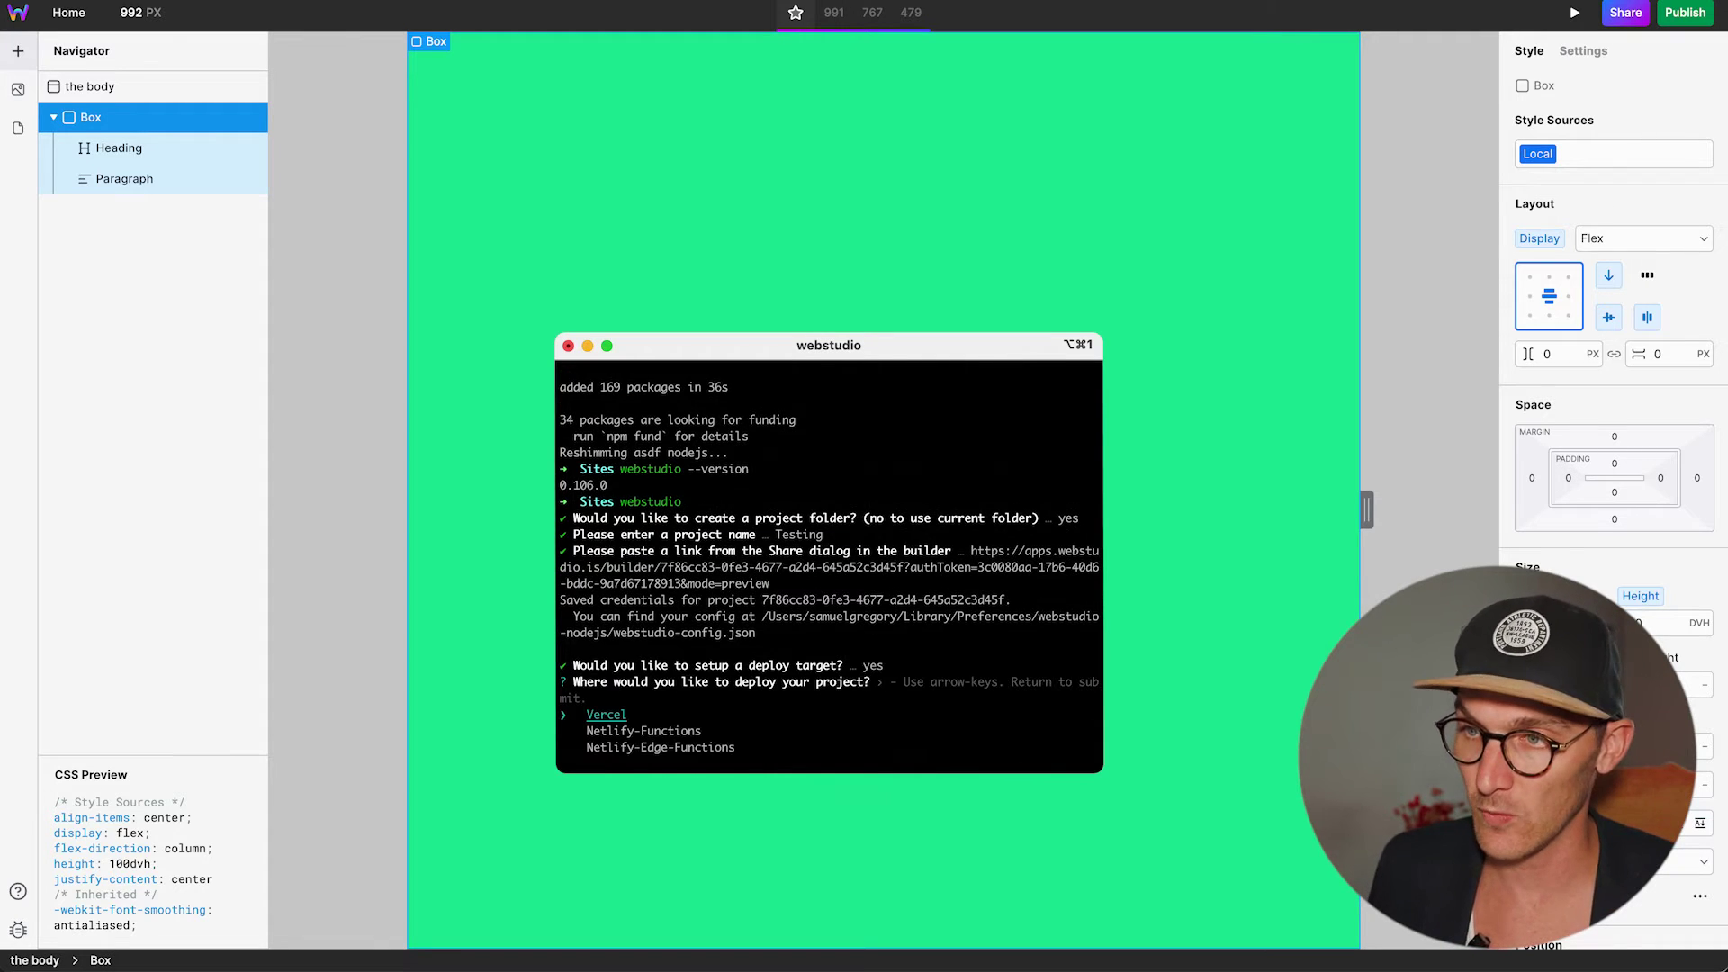
{"action": "key", "text": "Down"}
{"action": "key", "text": "Down"}
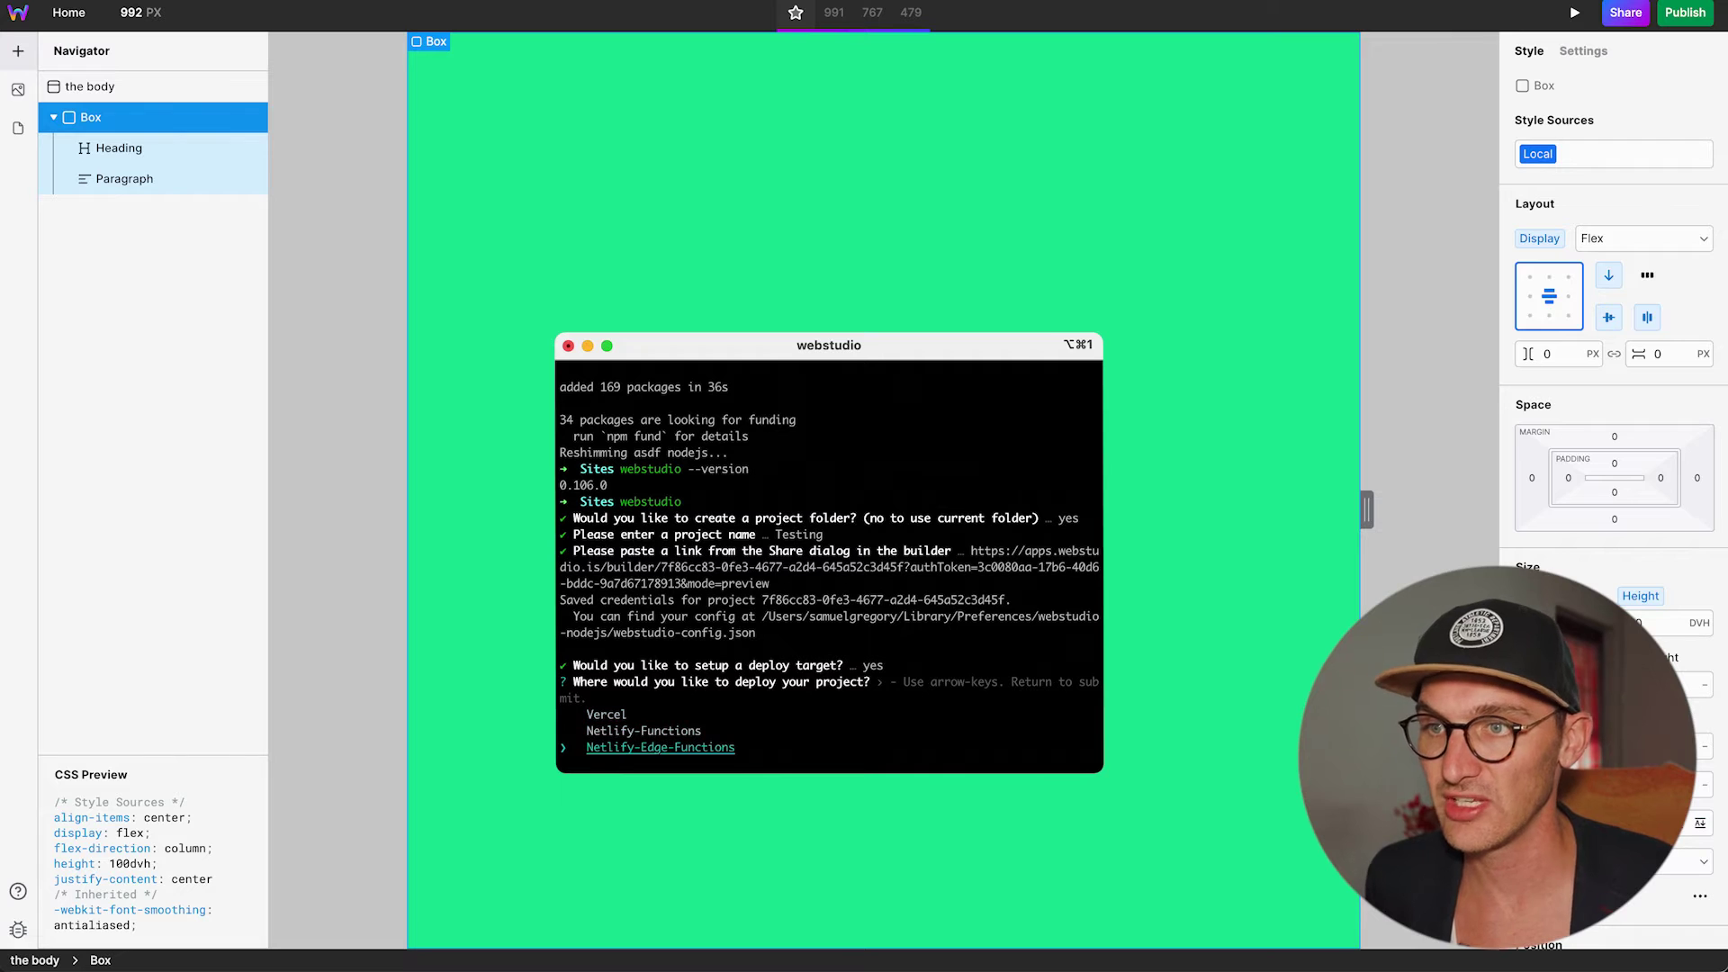
{"action": "key", "text": "Up"}
{"action": "key", "text": "Down"}
{"action": "key", "text": "Down"}
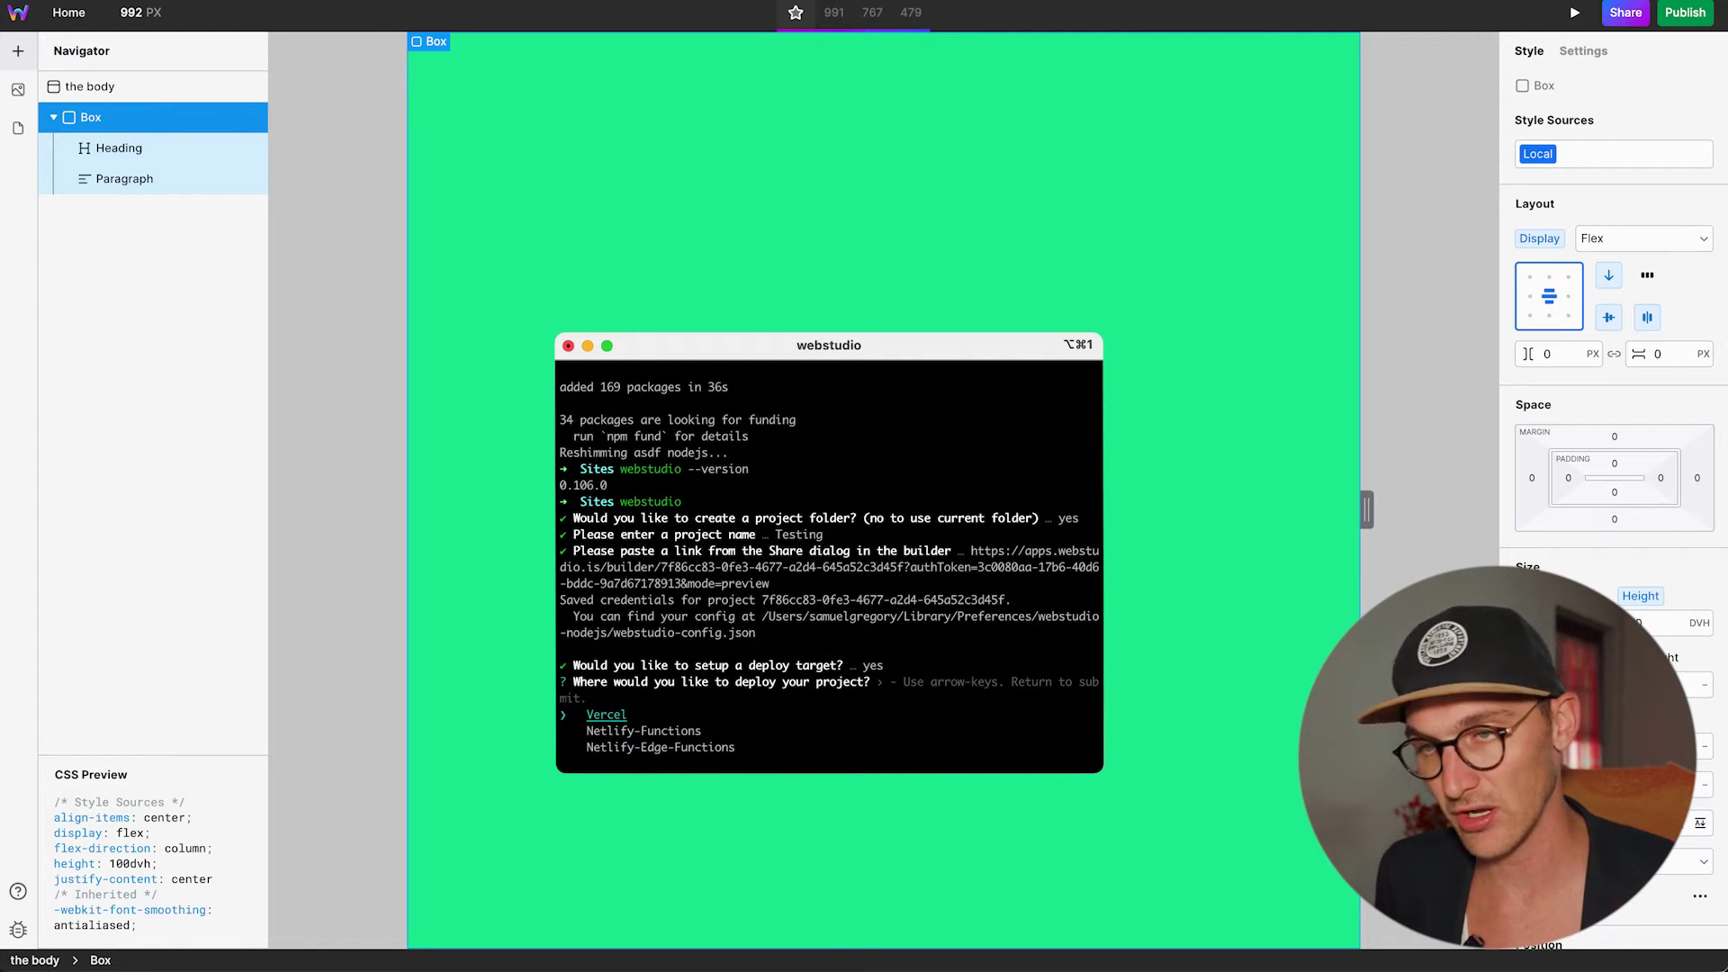
{"action": "key", "text": "Return"}
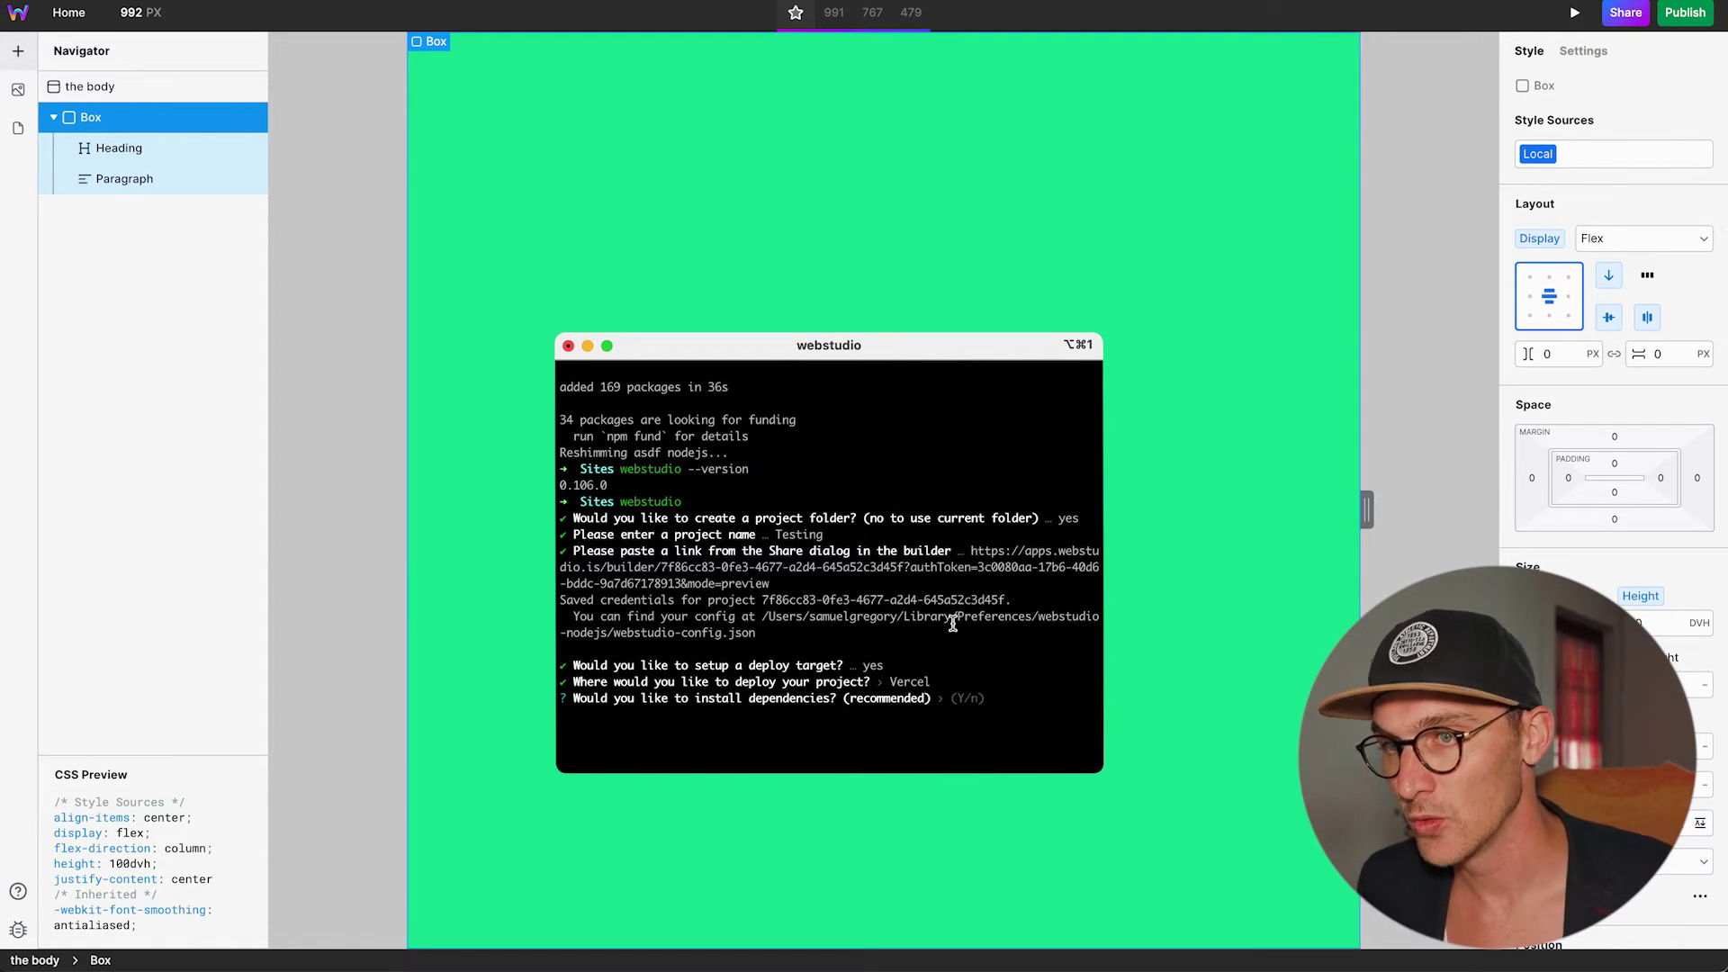
{"action": "key", "text": "Return"}
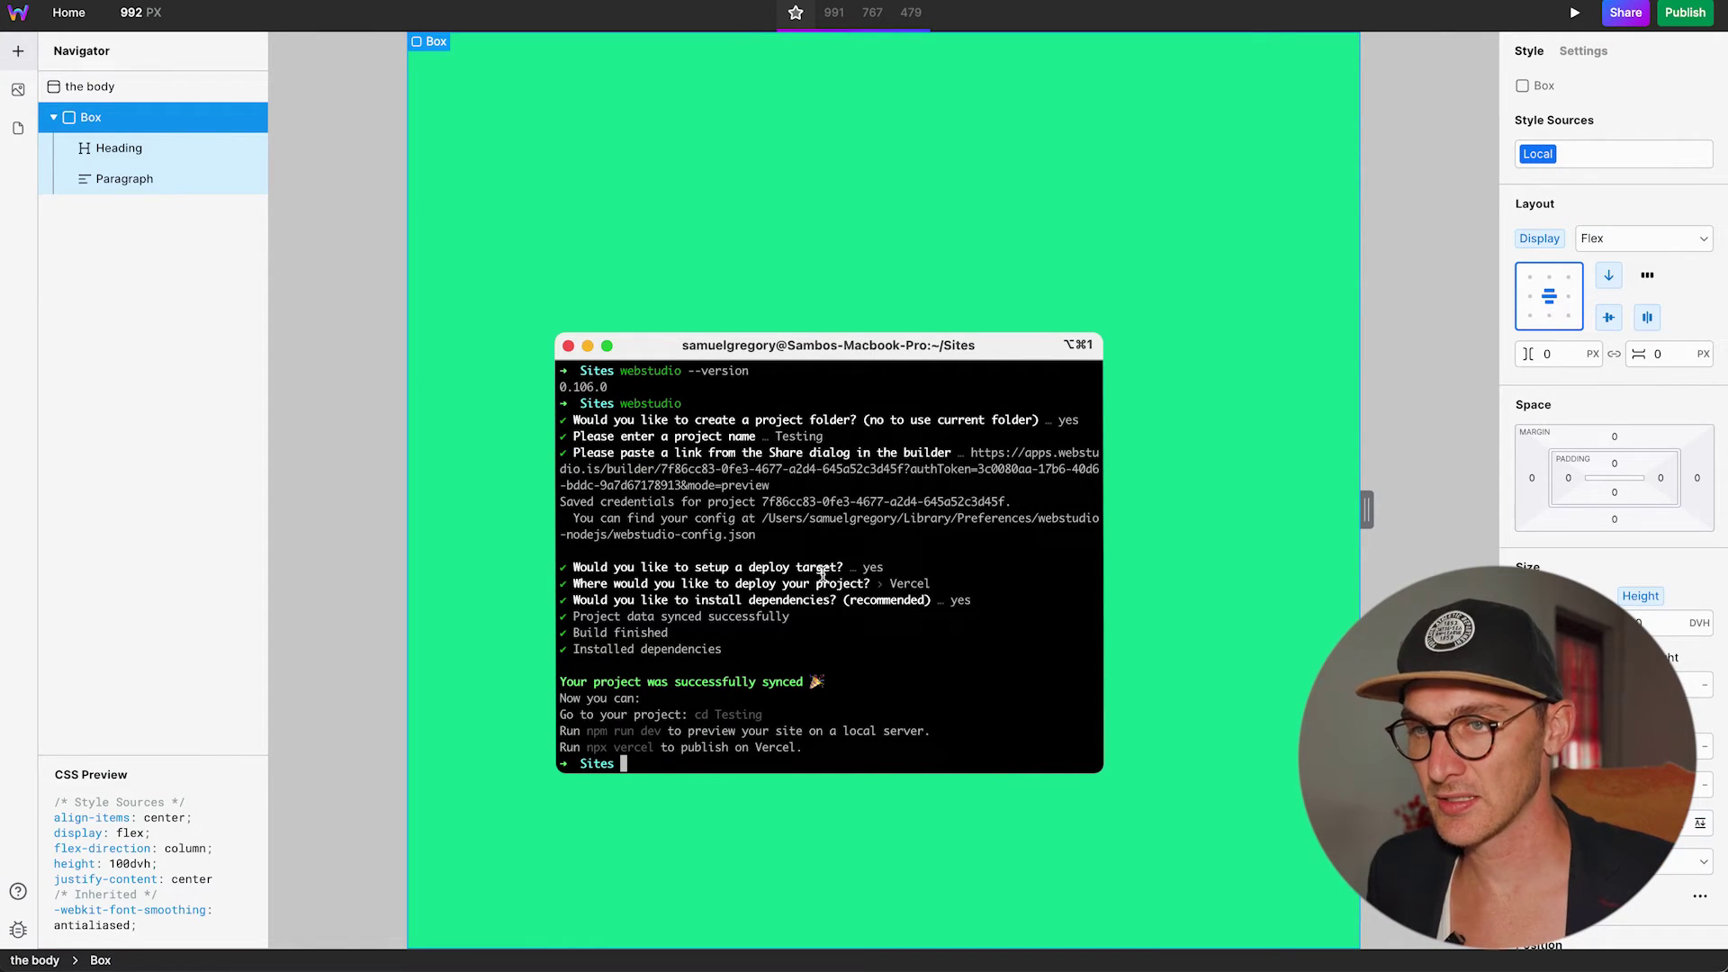
Enter the Testing folder with cd Testing and run npm run dev.
{"action": "left_click_drag", "start_coordinate": [694, 715], "coordinate": [790, 715]}
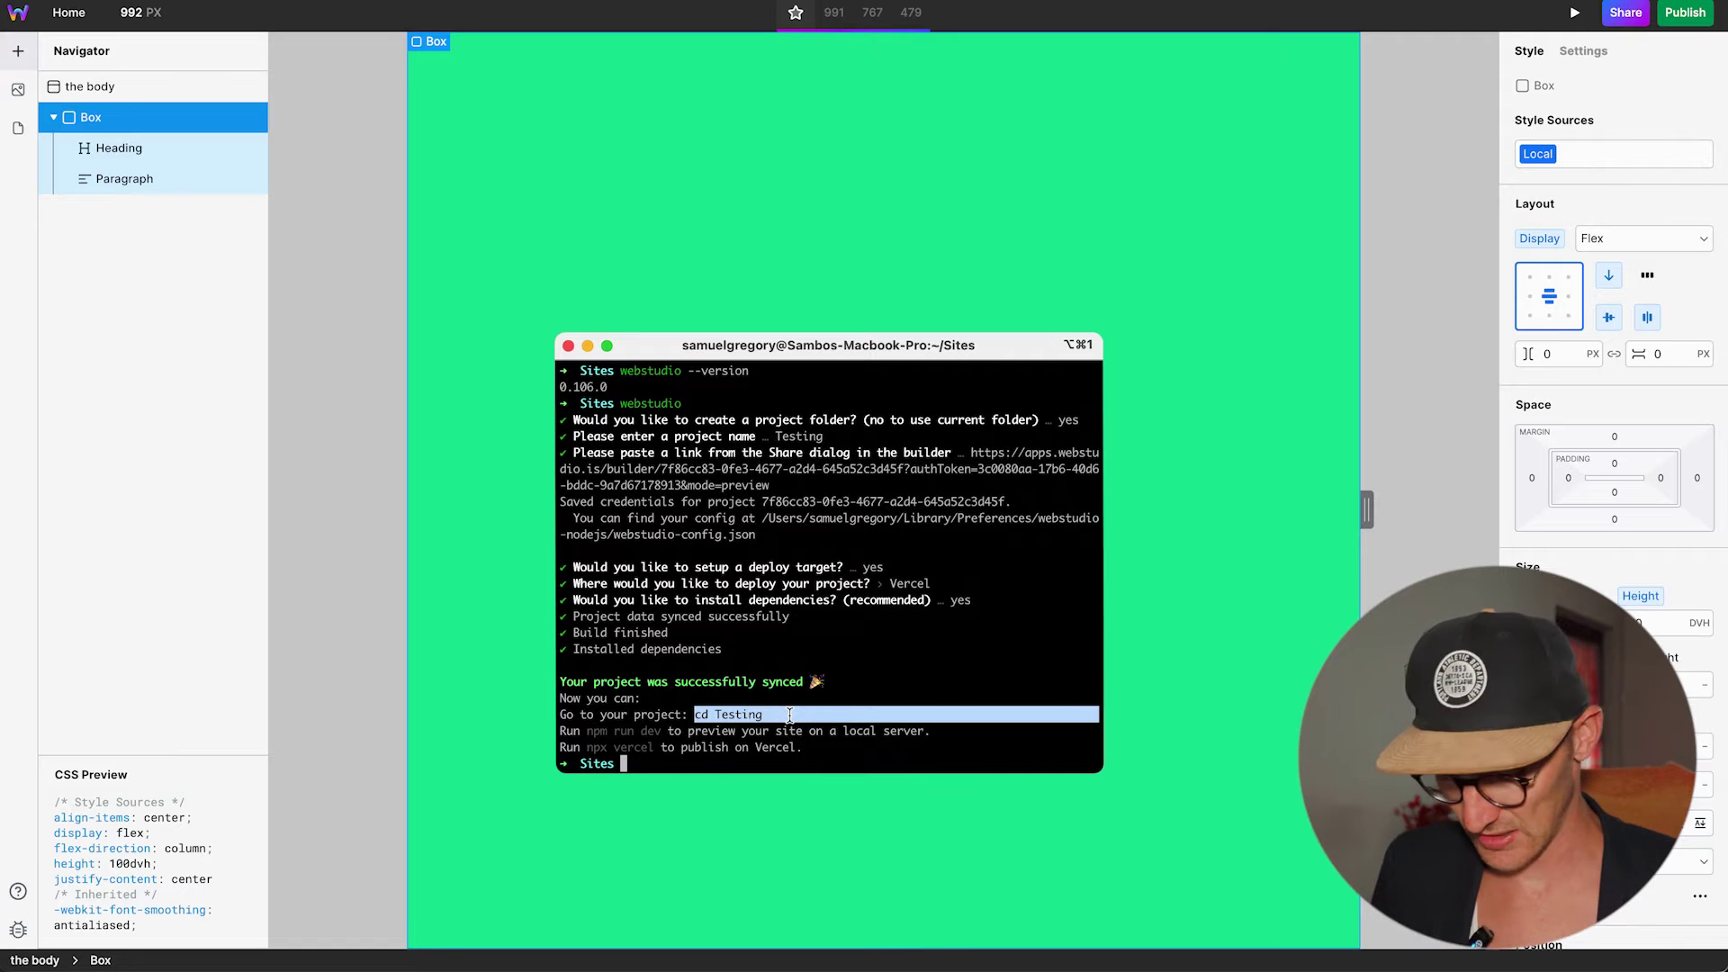
{"action": "key", "text": "super+c"}
{"action": "key", "text": "super+v"}
{"action": "key", "text": "Return"}
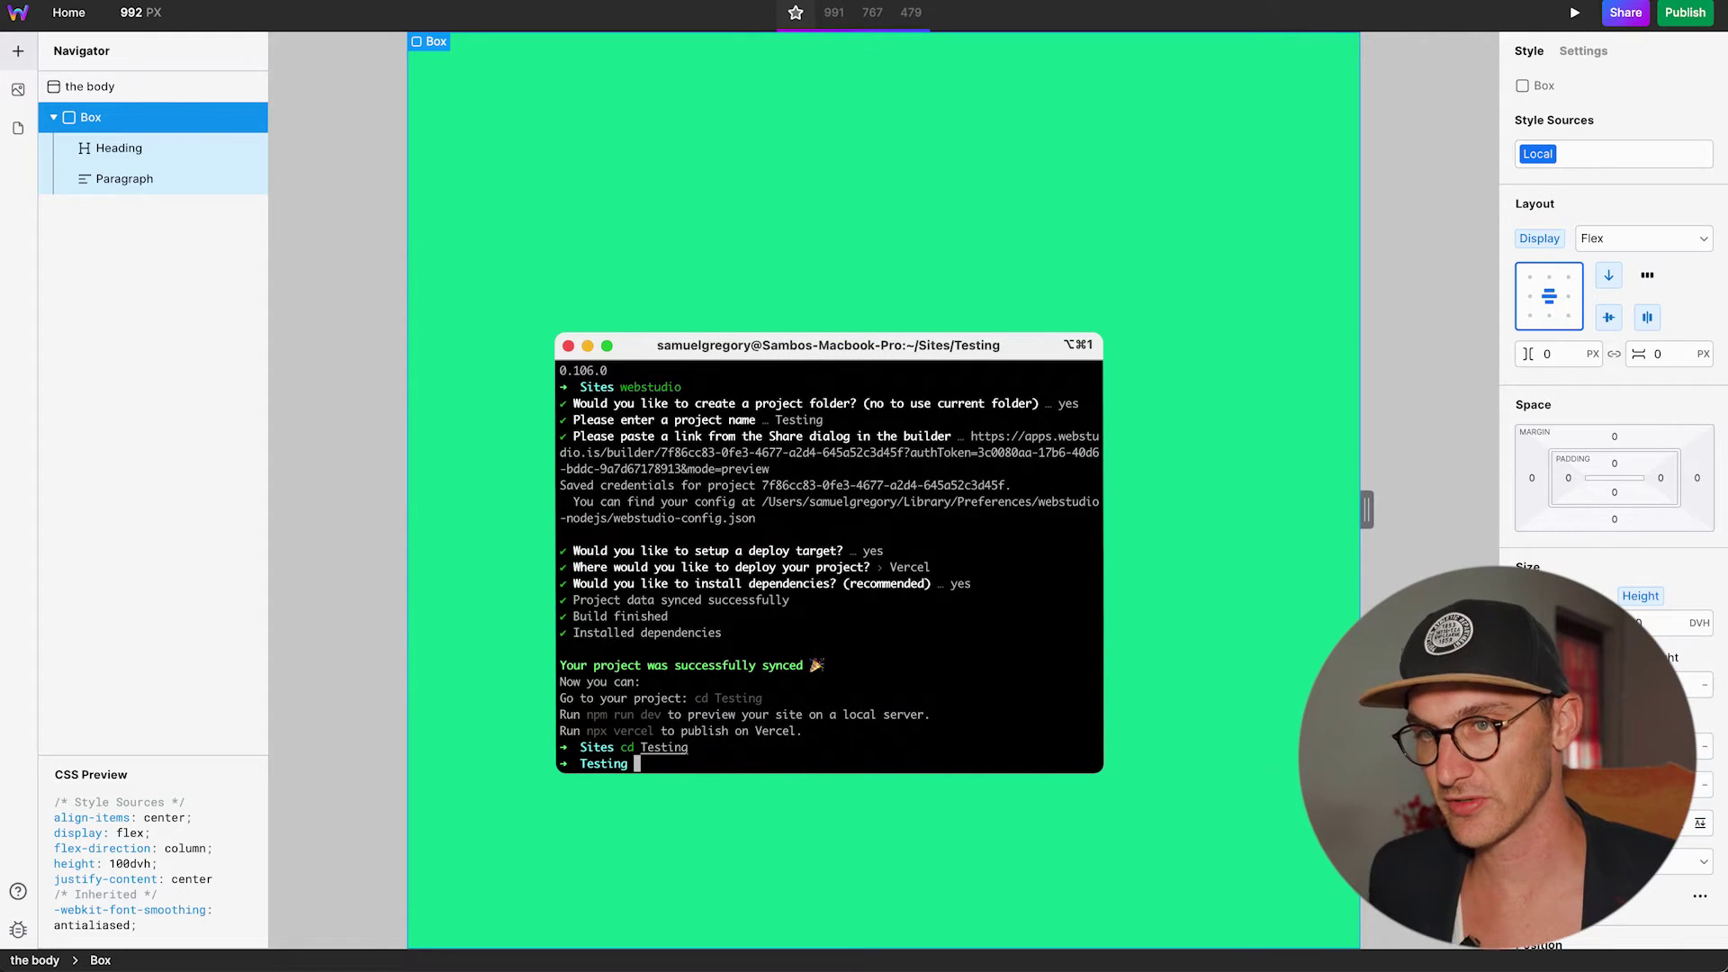
{"action": "type", "text": "npm run dev"}
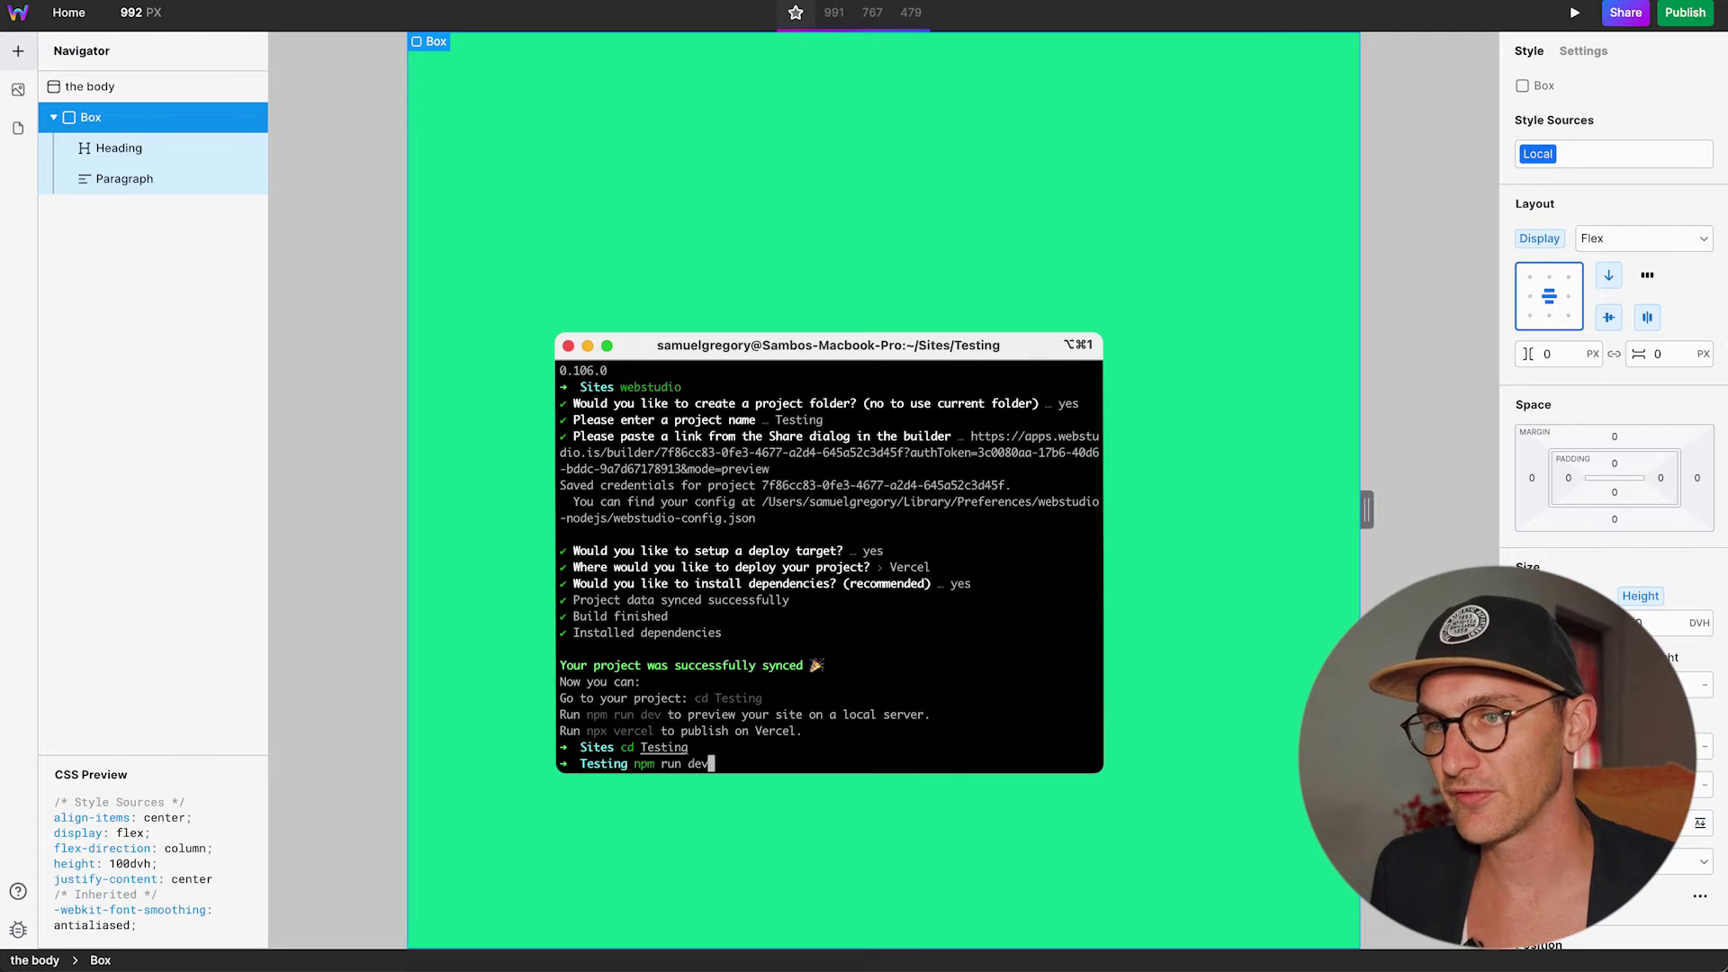
{"action": "key", "text": "Return"}
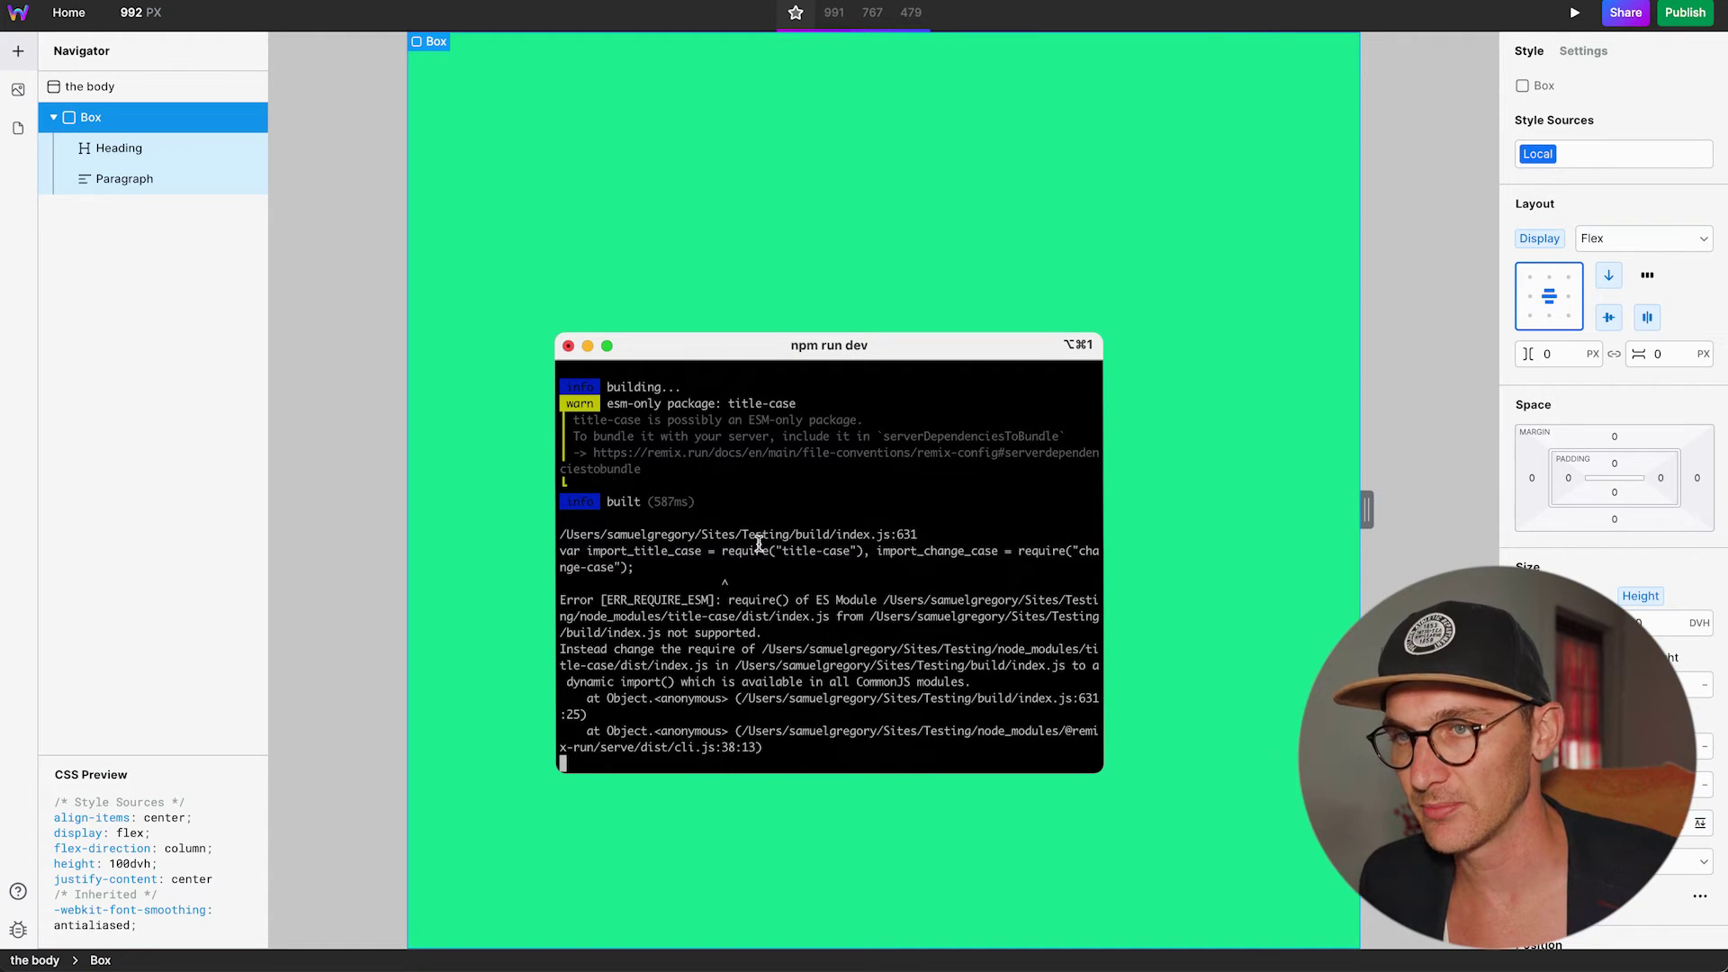
Note the title-case ERR_REQUIRE_ESM error and drag remix.config.js into VS Code.
{"action": "left_click_drag", "start_coordinate": [783, 551], "coordinate": [852, 551]}
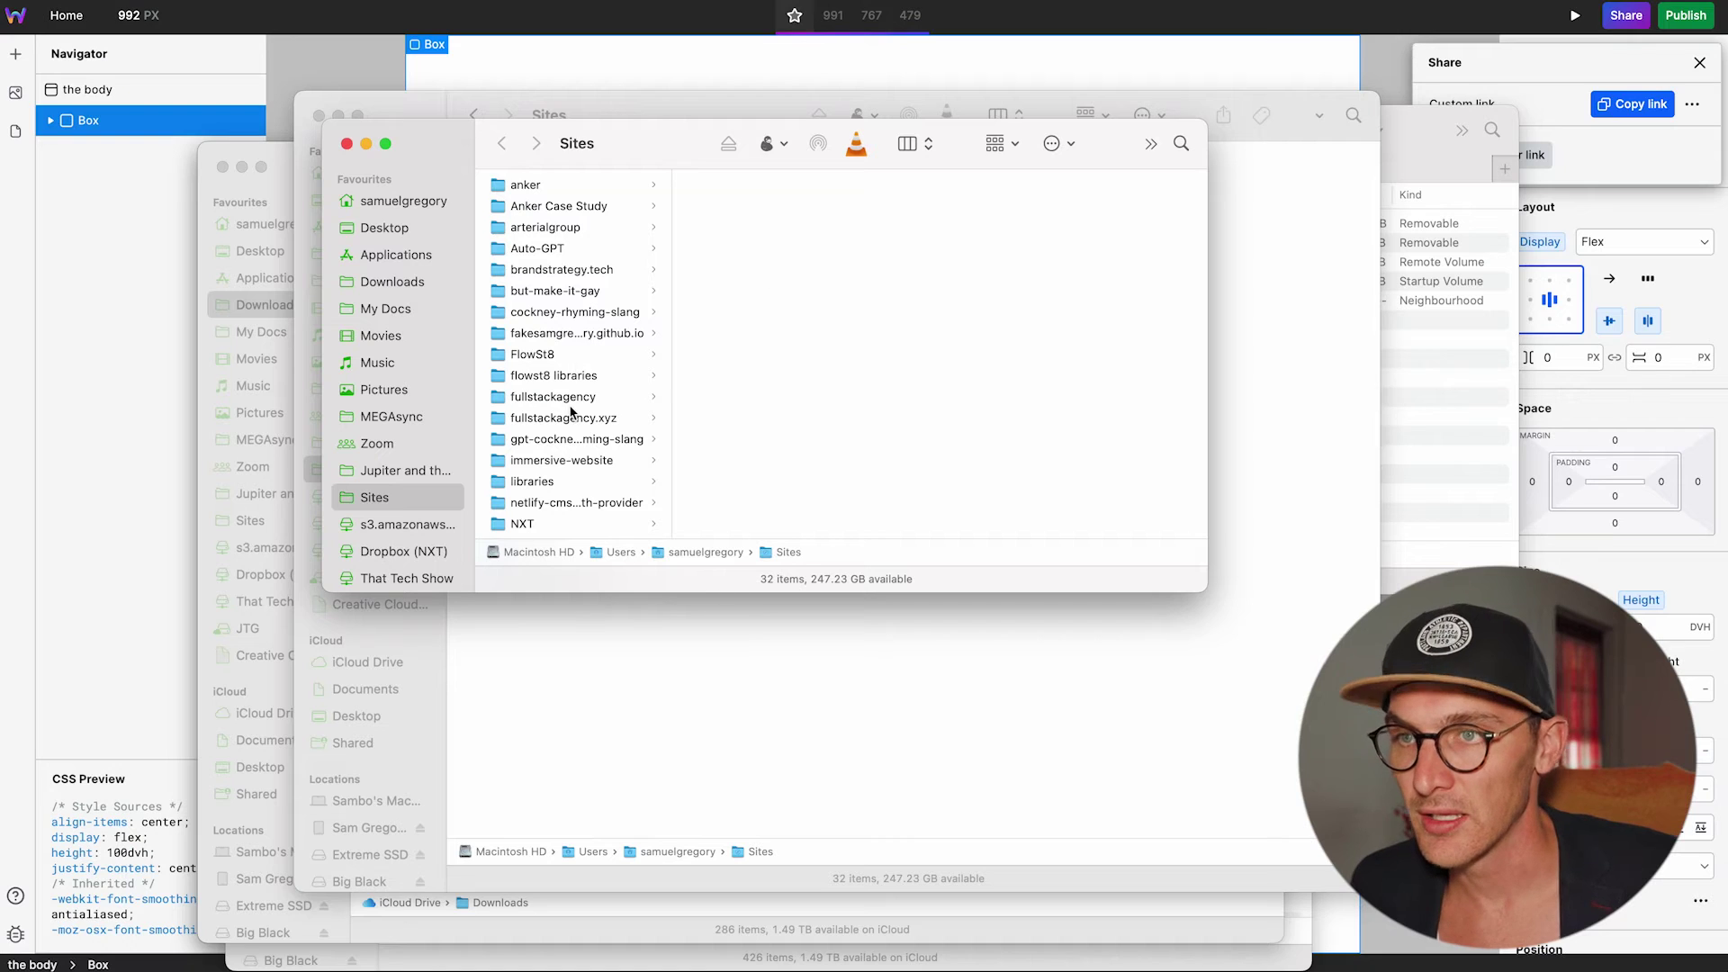
{"action": "scroll", "coordinate": [571, 413], "scroll_direction": "down", "scroll_amount": 10}
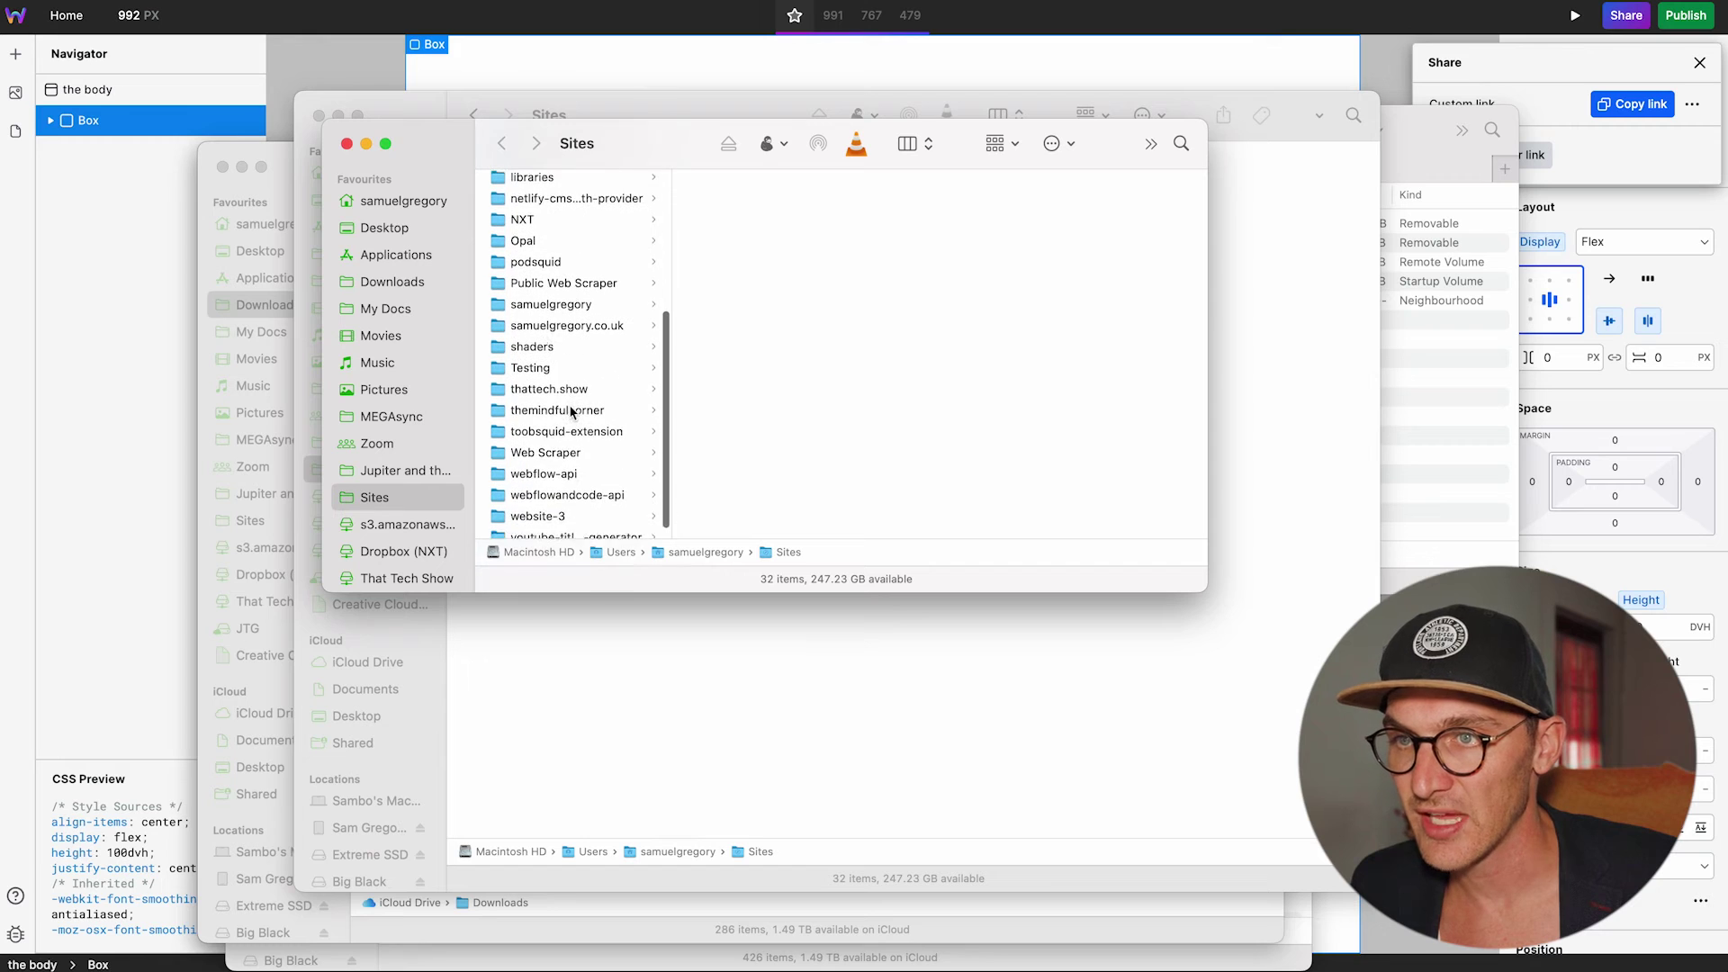
{"action": "scroll", "coordinate": [567, 432], "scroll_direction": "up", "scroll_amount": 3}
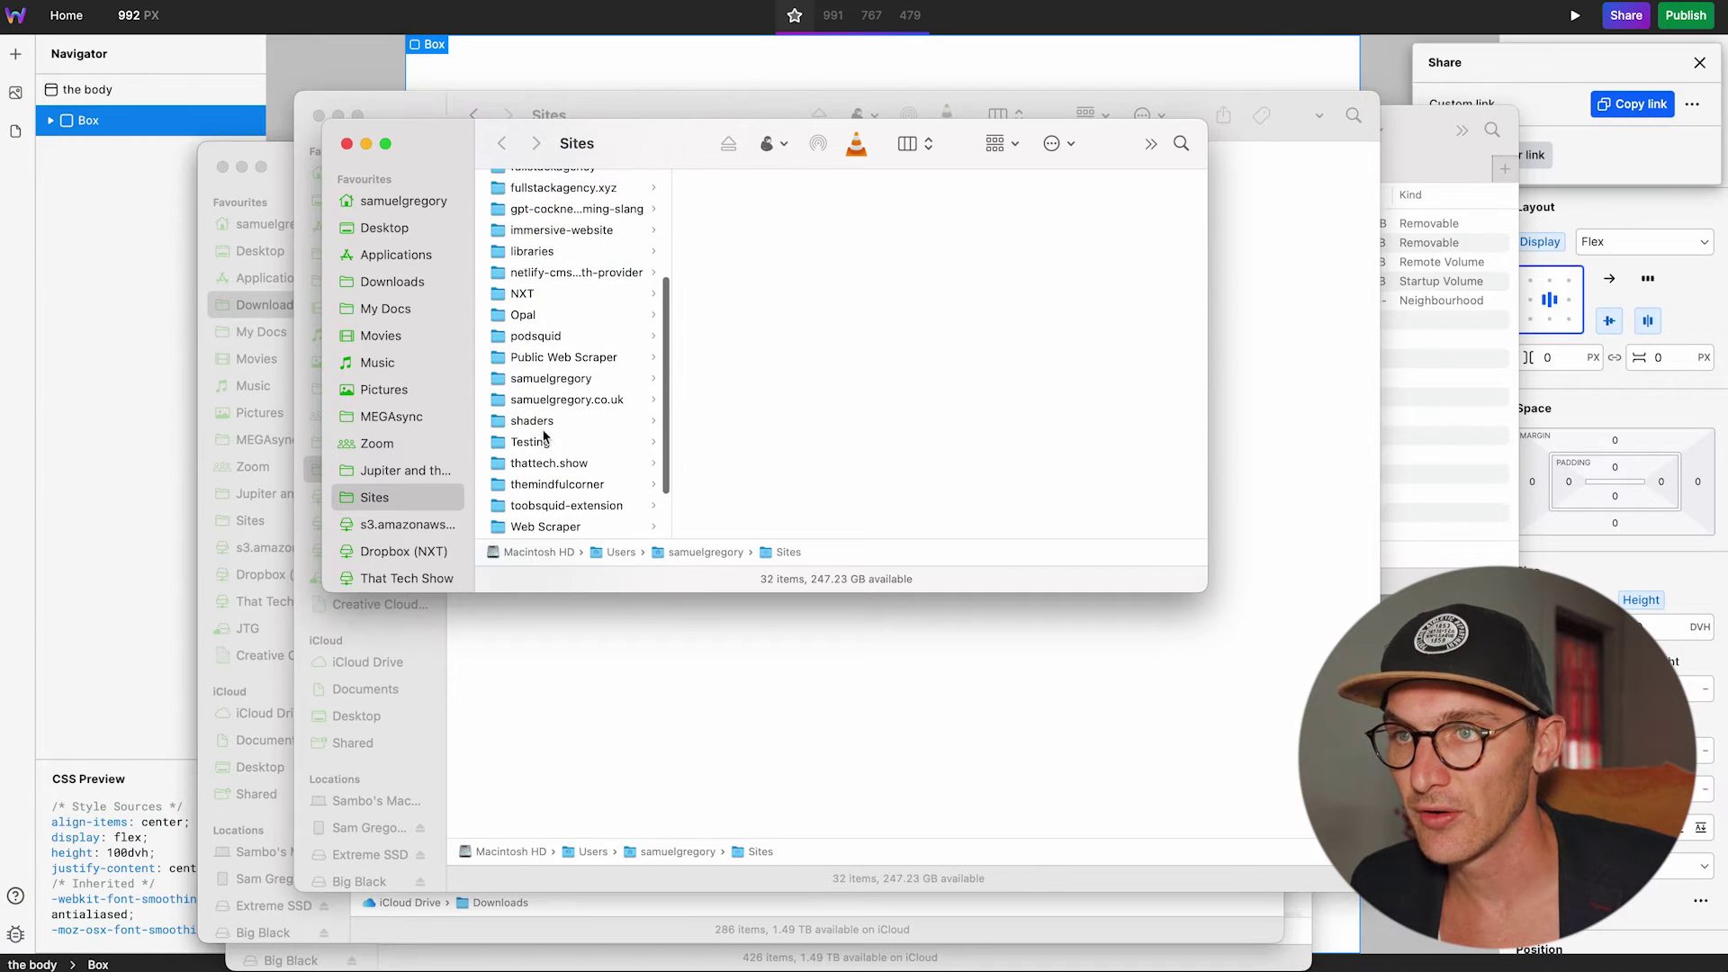
{"action": "left_click", "coordinate": [544, 442]}
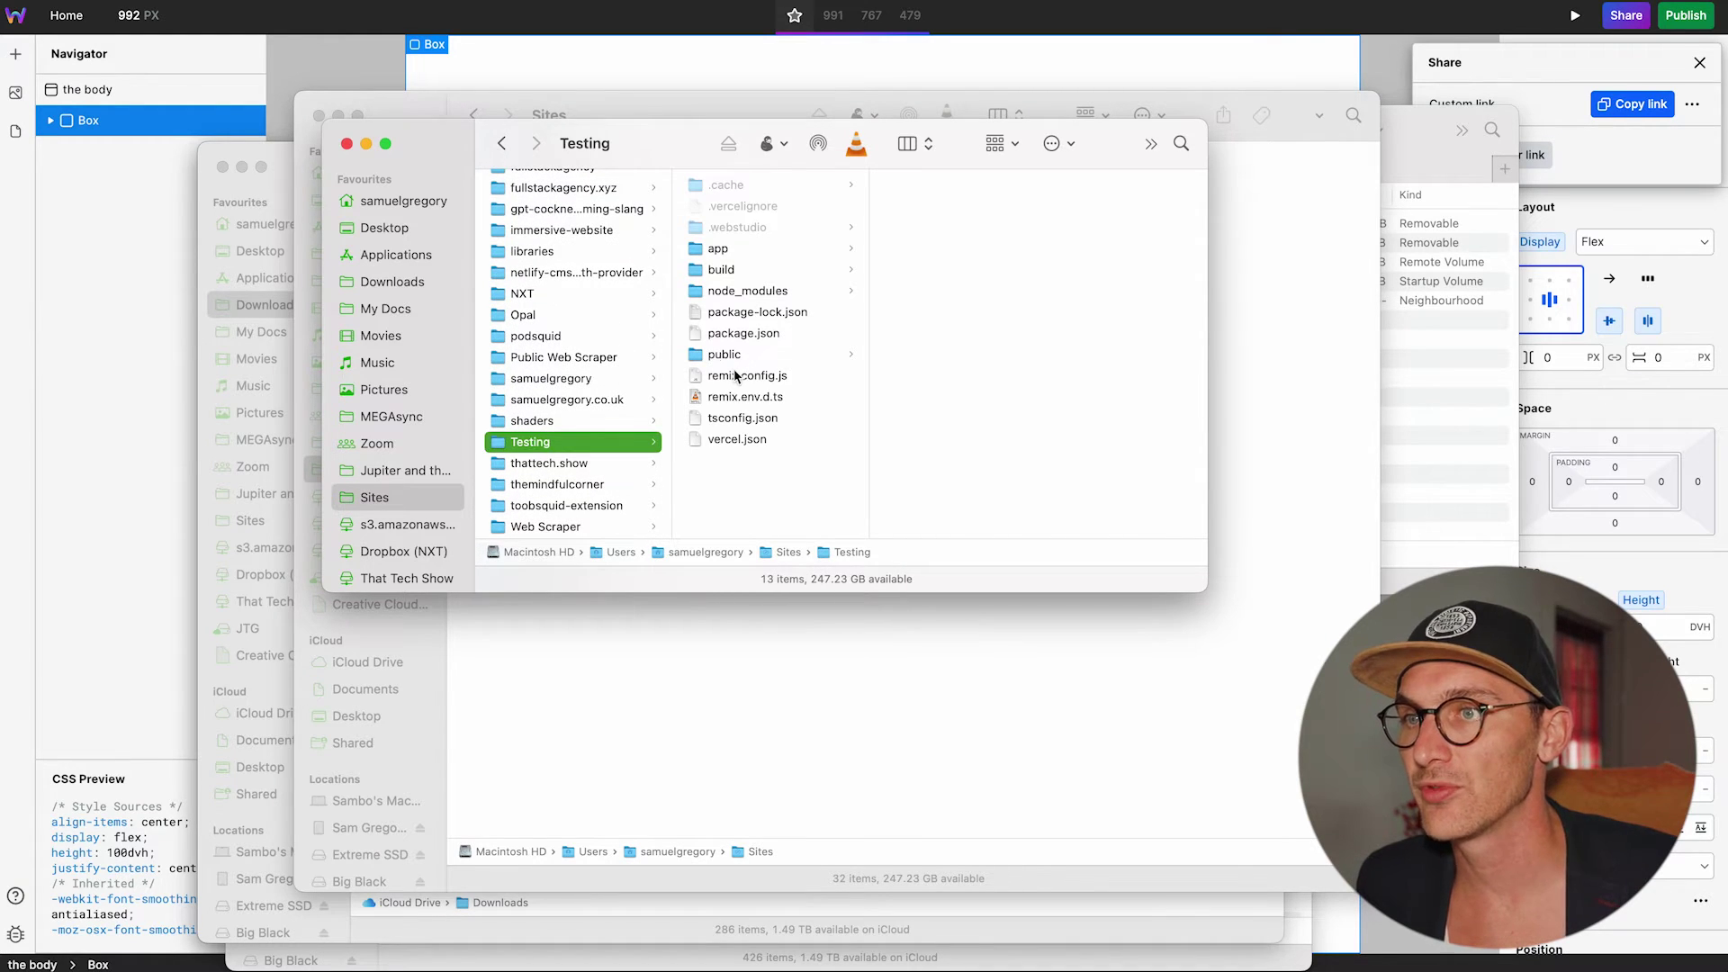
{"action": "left_click_drag", "start_coordinate": [745, 376], "coordinate": [1690, 193]}
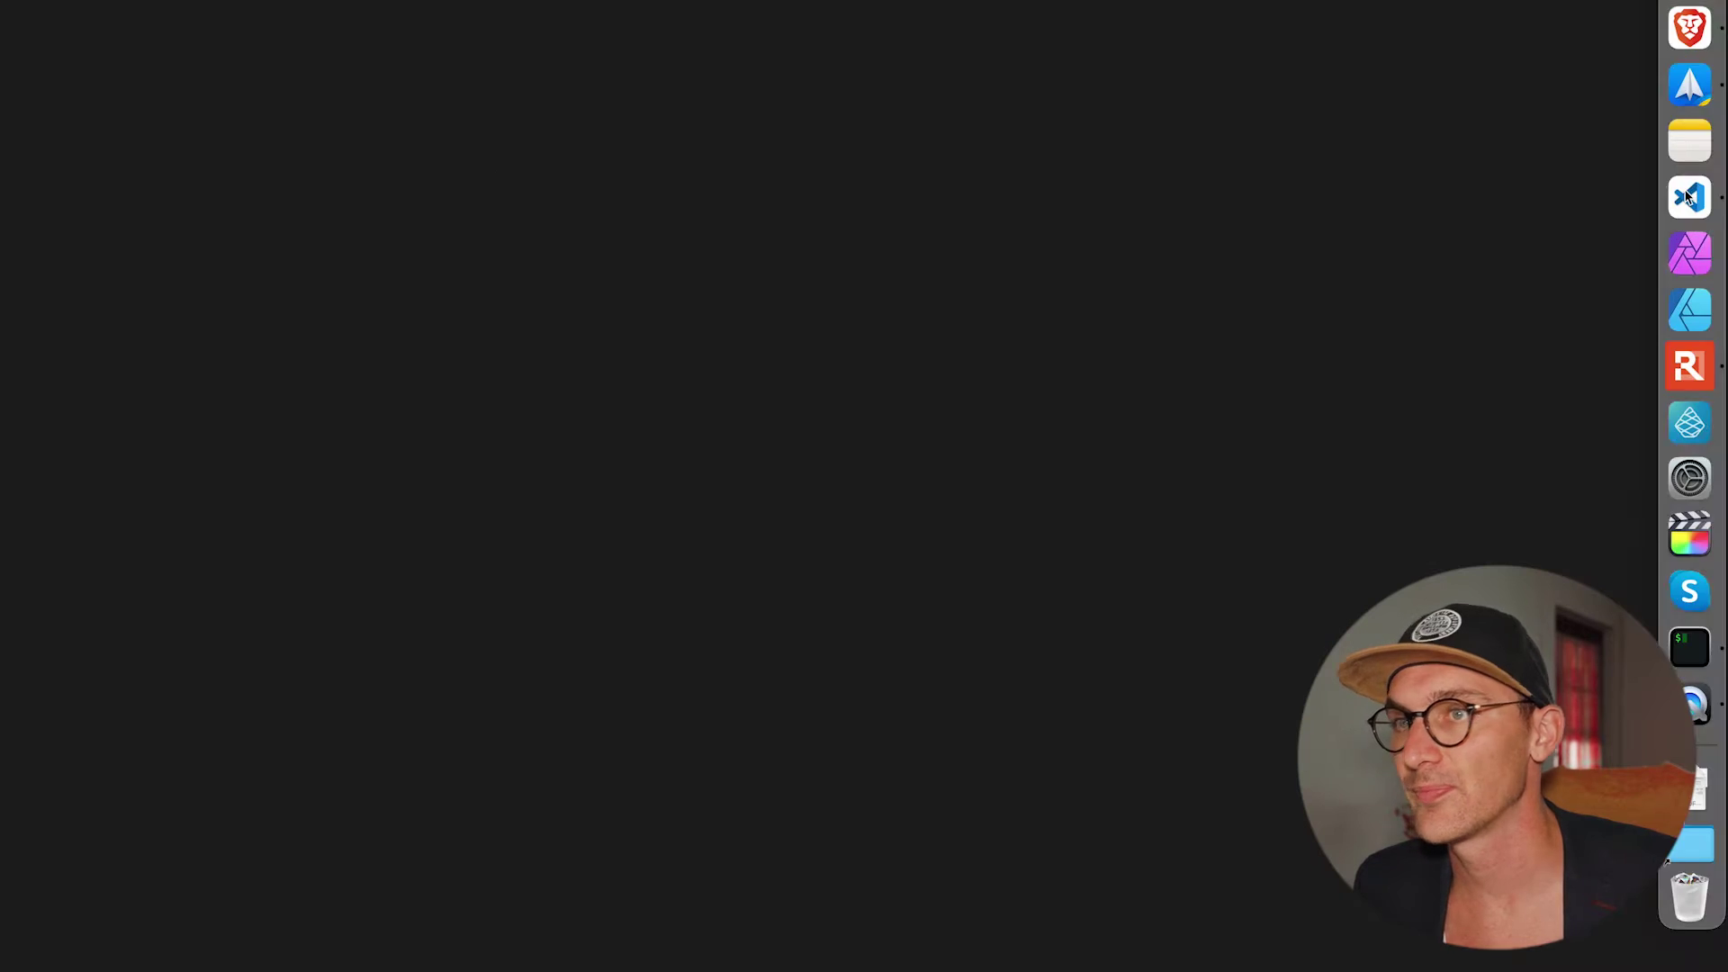
Add "title-case" and "change-case" entries to the dependency list in remix.config.js.
{"action": "left_click", "coordinate": [339, 110]}
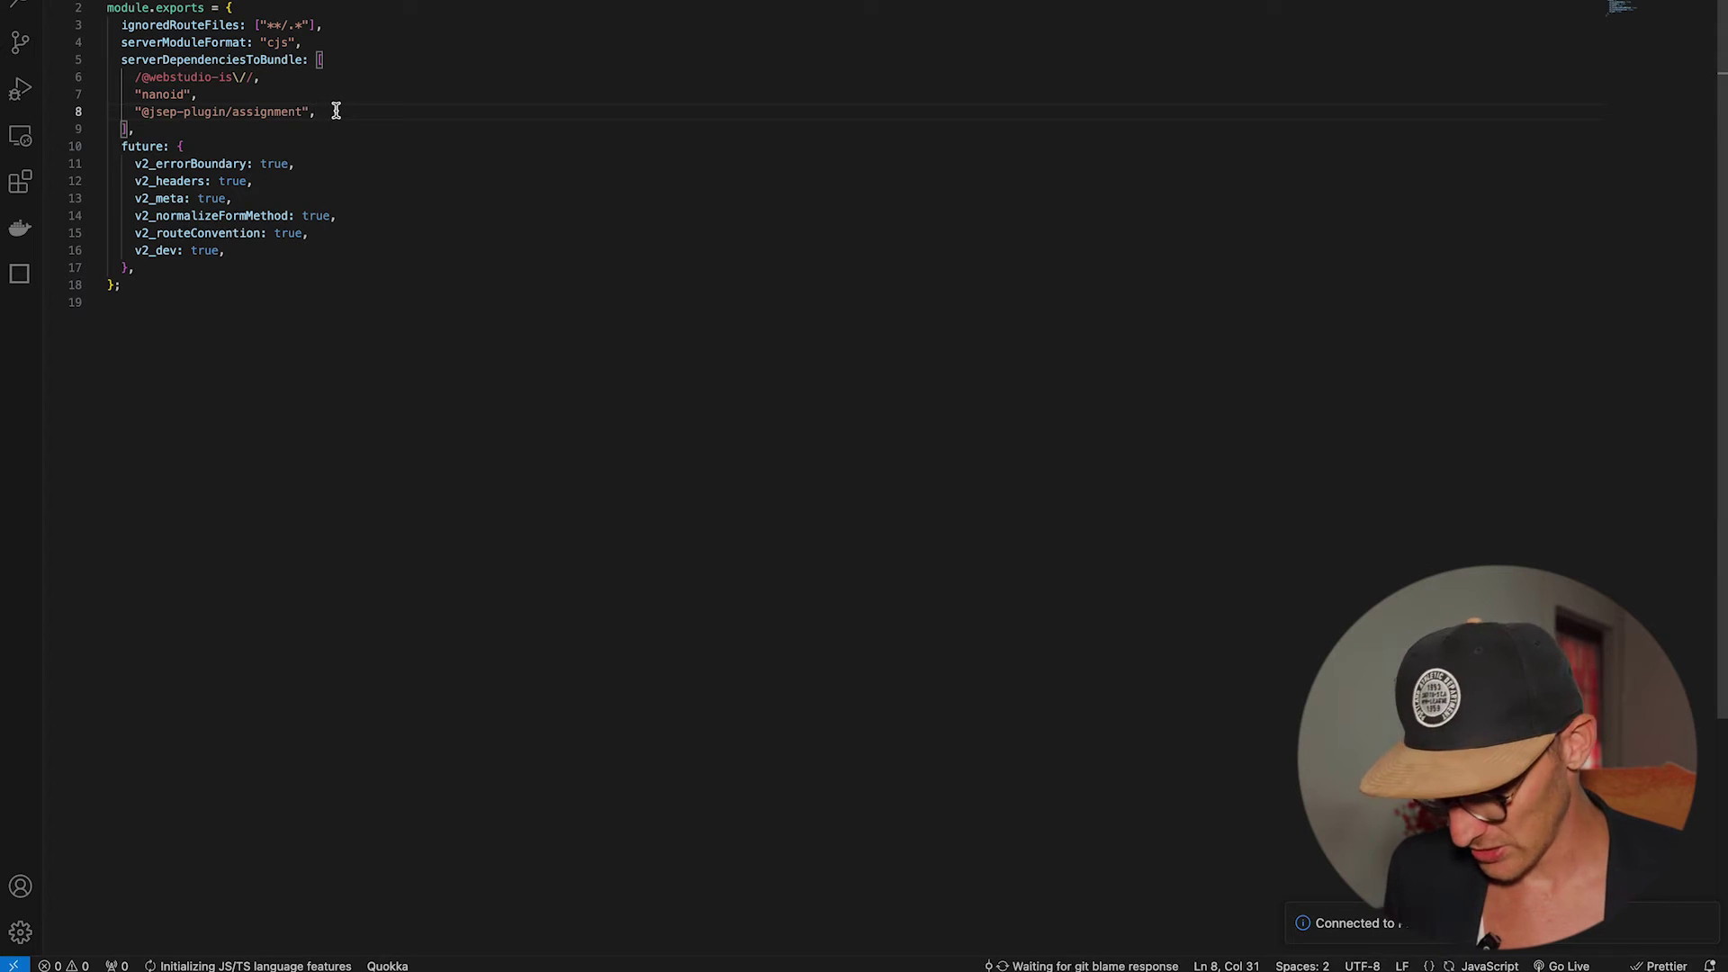
{"action": "key", "text": "Return"}
{"action": "type", "text": "\"title-case"}
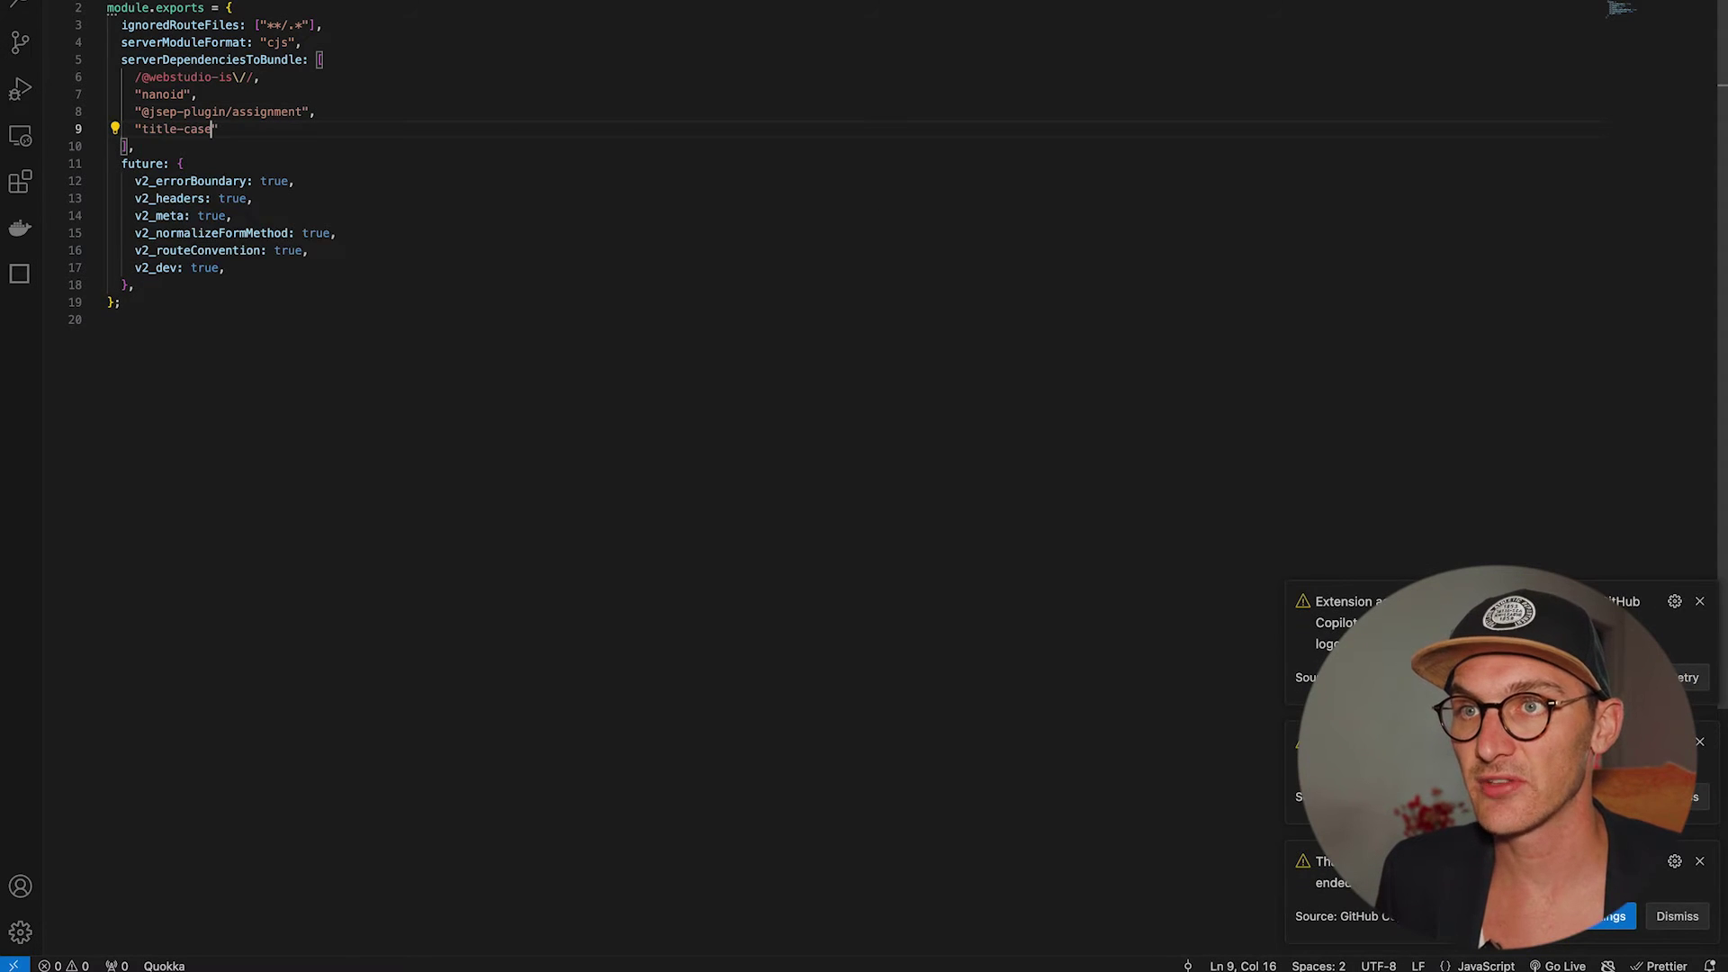
{"action": "left_click", "coordinate": [317, 112]}
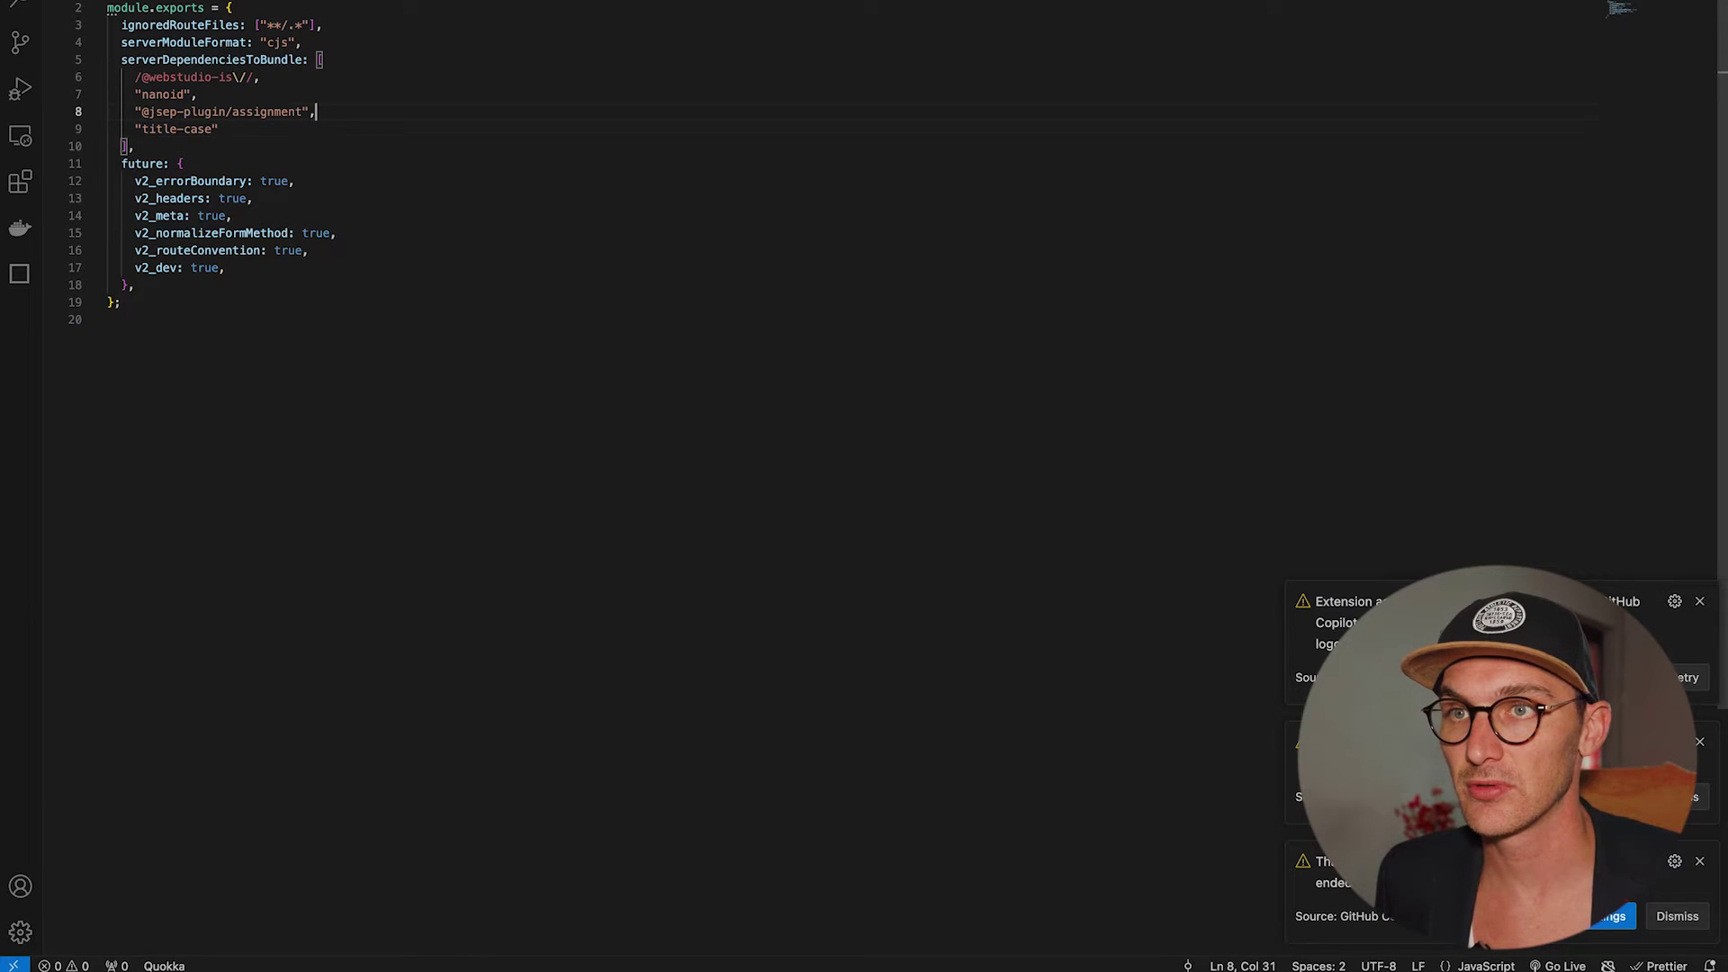
{"action": "key", "text": "Down"}
{"action": "type", "text": ","}
{"action": "key", "text": "Return"}
{"action": "type", "text": "title-case"}
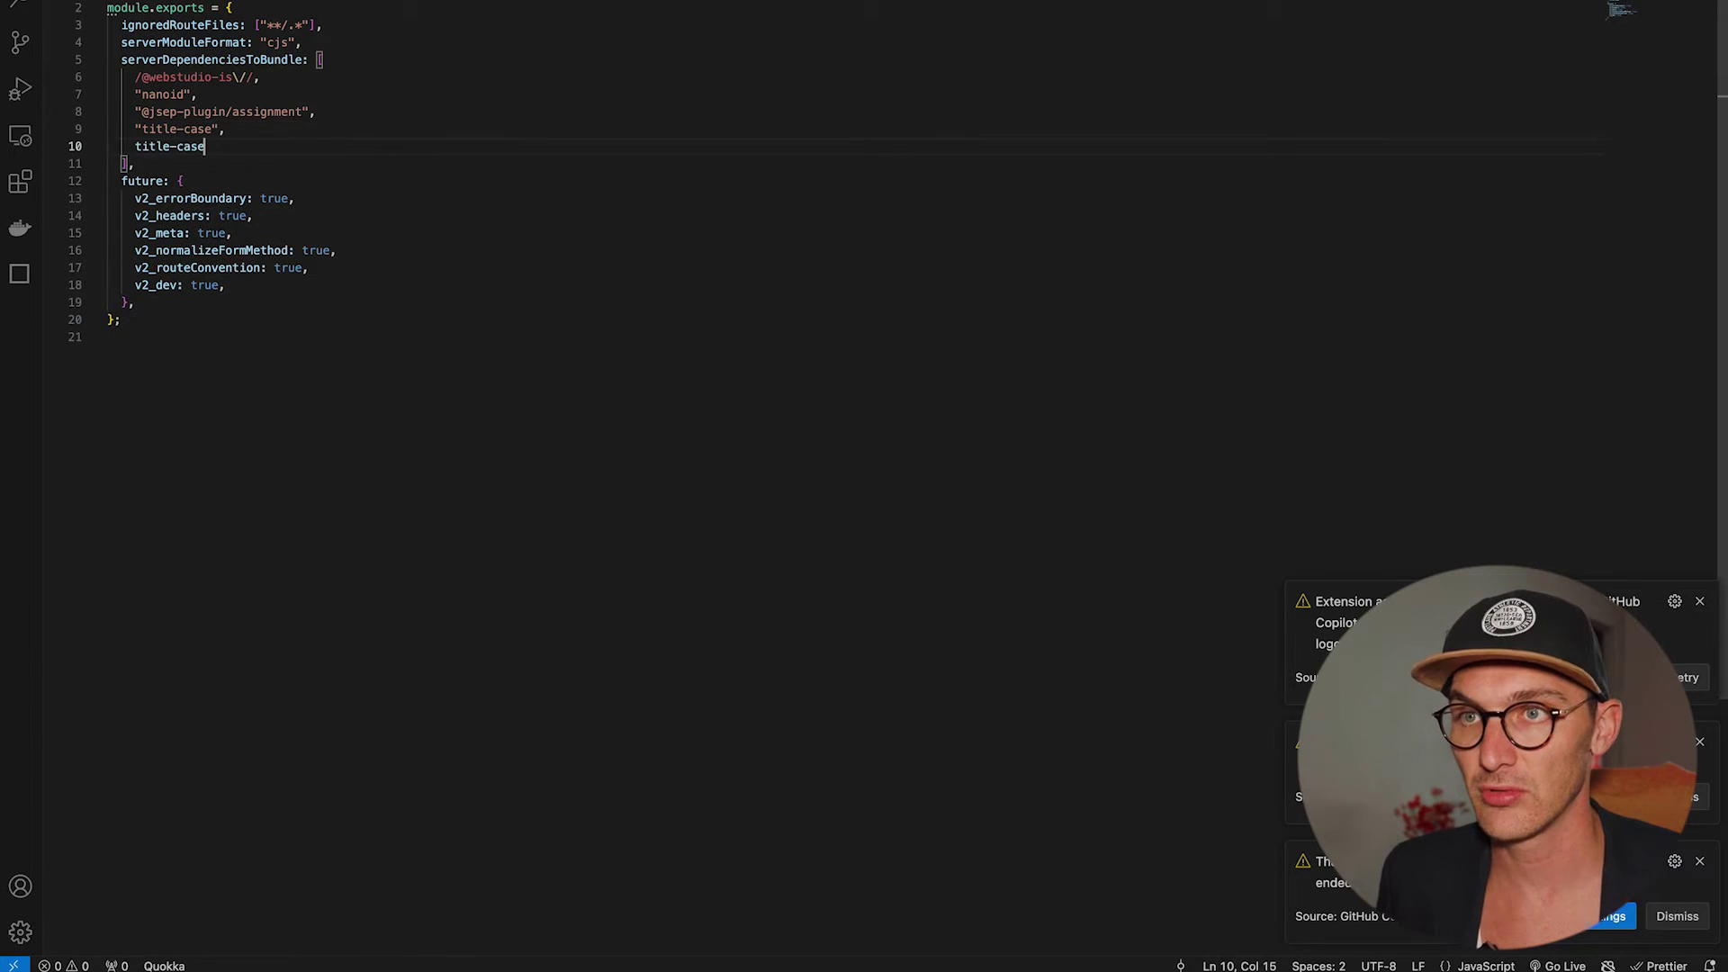
{"action": "key", "text": "Home"}
{"action": "key", "text": "shift+End"}
{"action": "type", "text": "\""}
{"action": "key", "text": "Left"}
{"action": "key", "text": "ctrl+shift+Right"}
{"action": "type", "text": "change"}
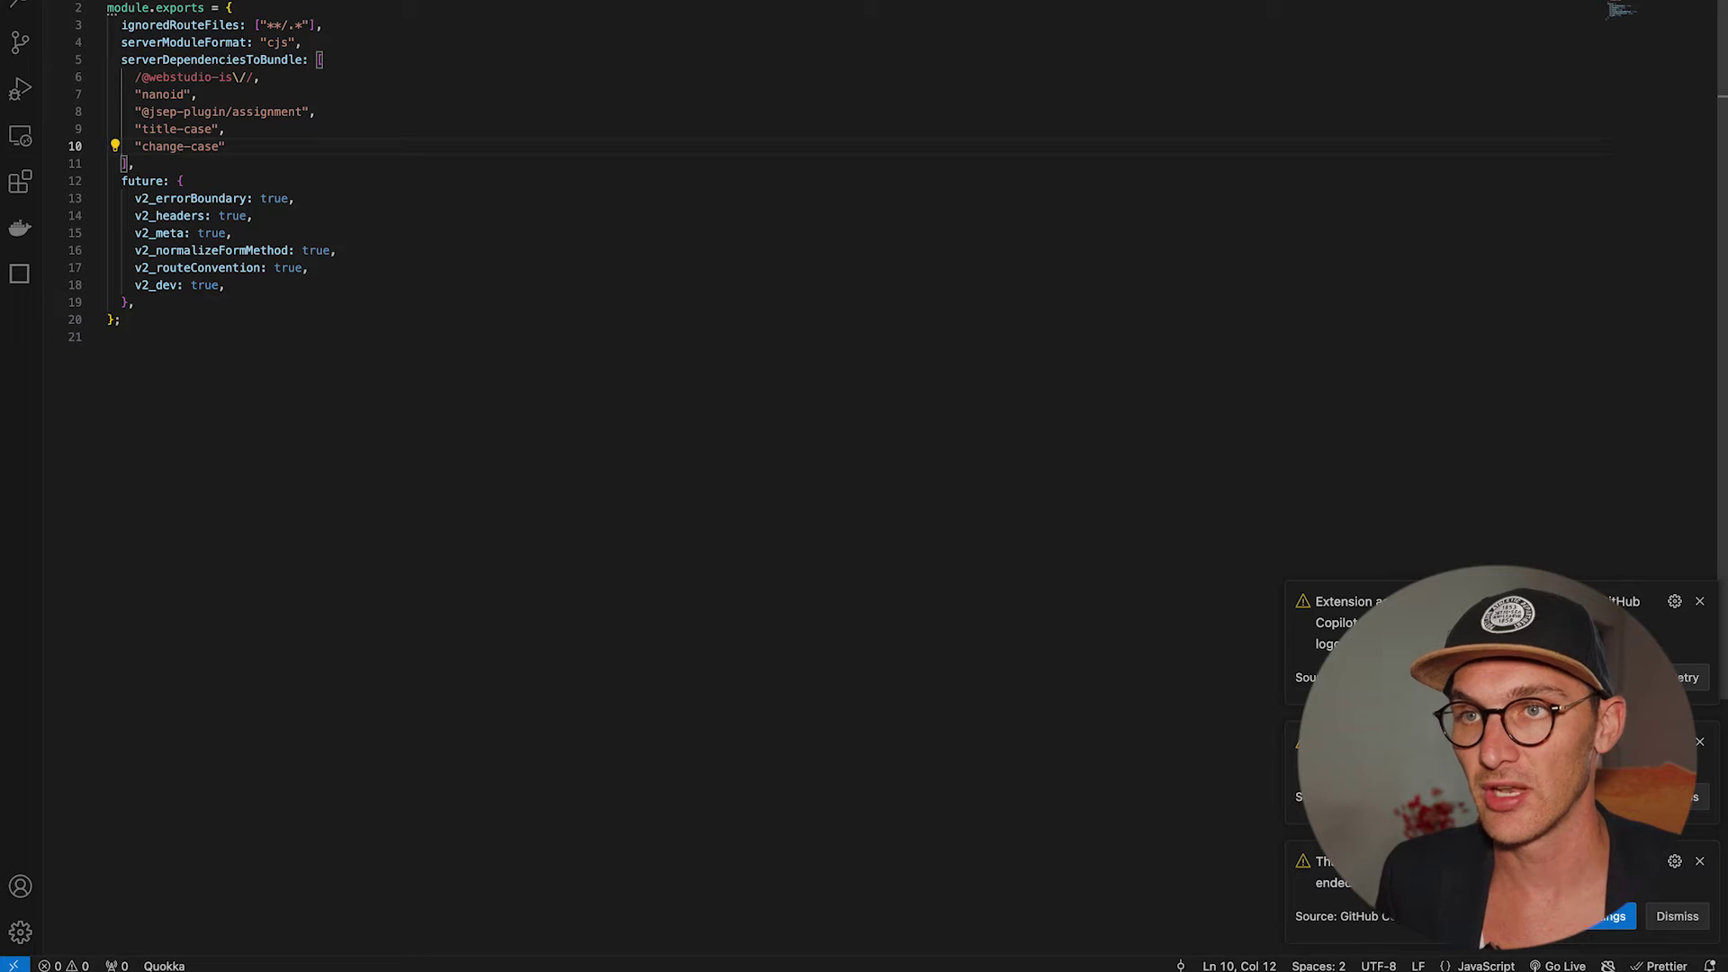
Check the terminal's ESM-only warning for the serverDependenciesToBundle option name.
{"action": "key", "text": "super+Tab"}
{"action": "key", "text": "super+Tab"}
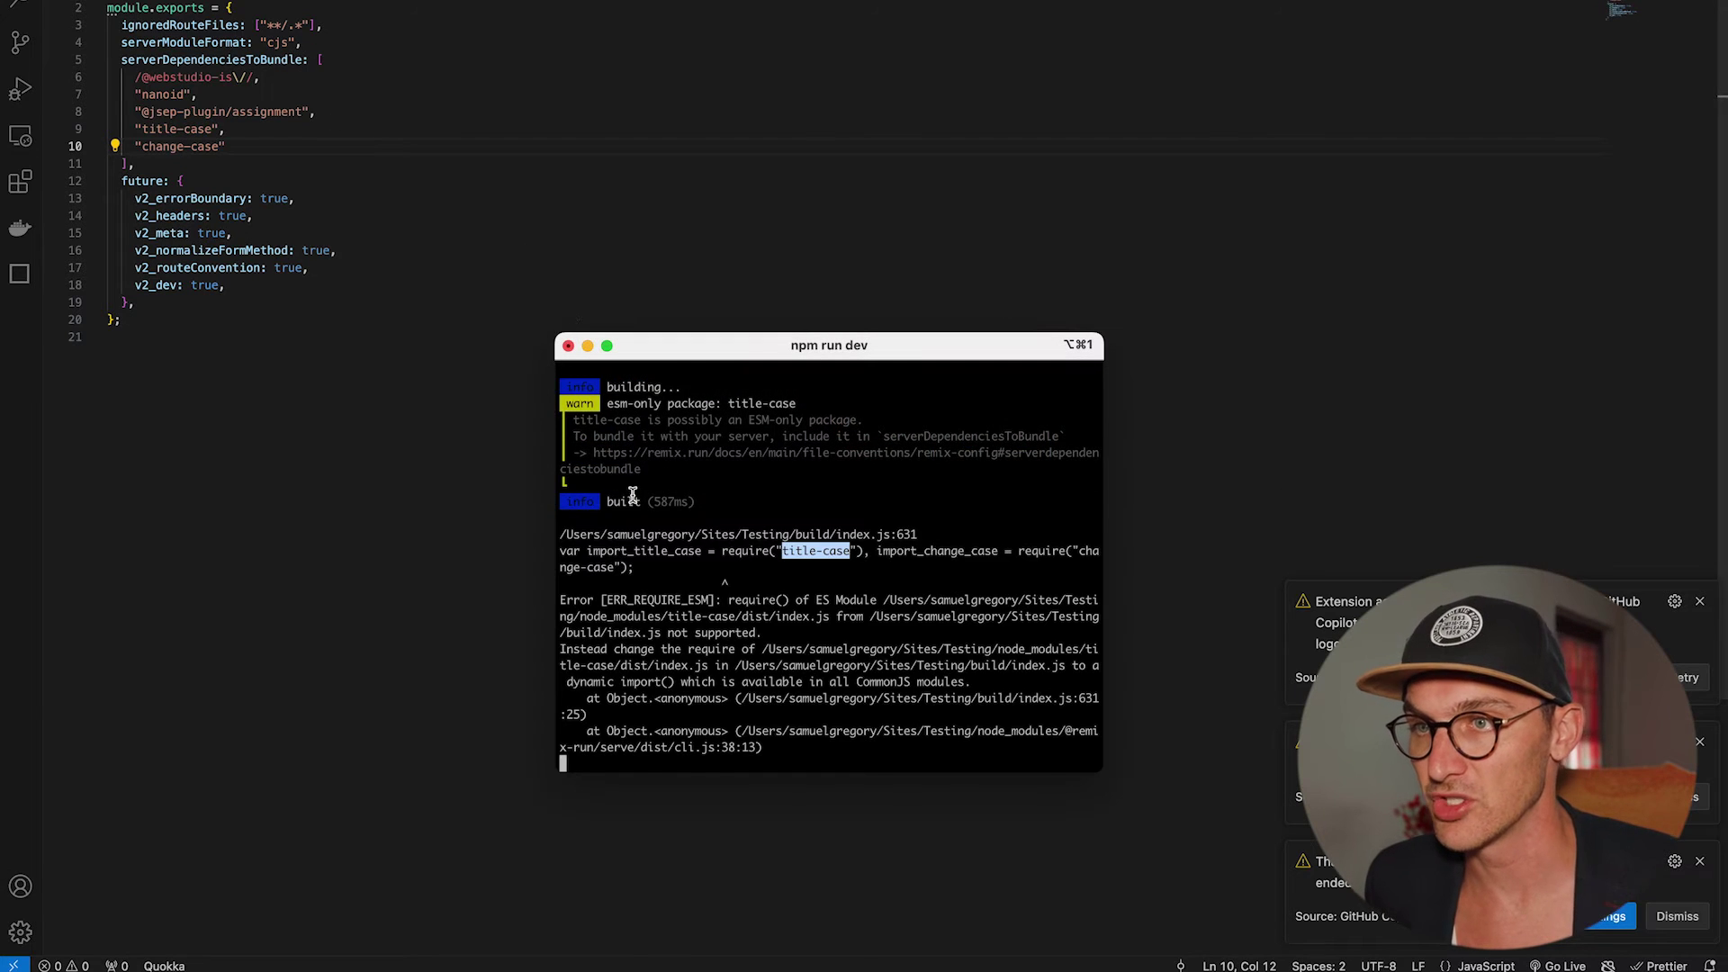
{"action": "scroll", "coordinate": [630, 495], "scroll_direction": "up", "scroll_amount": 2}
{"action": "left_click_drag", "start_coordinate": [571, 473], "coordinate": [866, 470]}
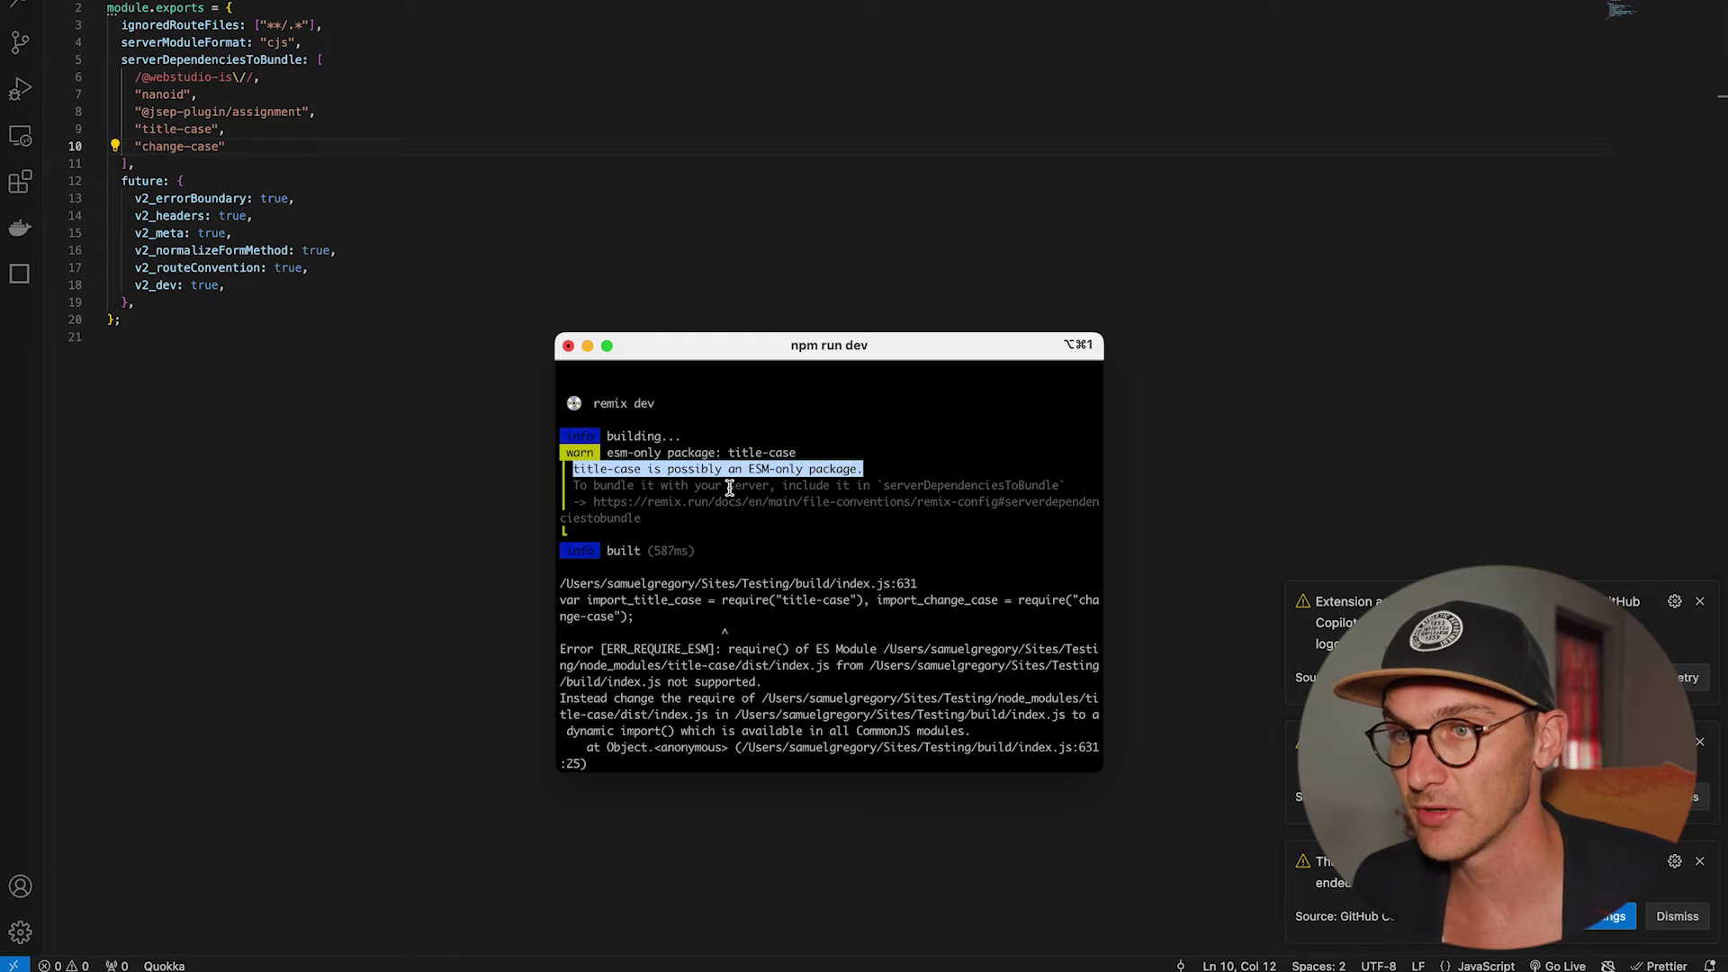
{"action": "left_click_drag", "start_coordinate": [586, 485], "coordinate": [844, 495]}
{"action": "double_click", "coordinate": [937, 483]}
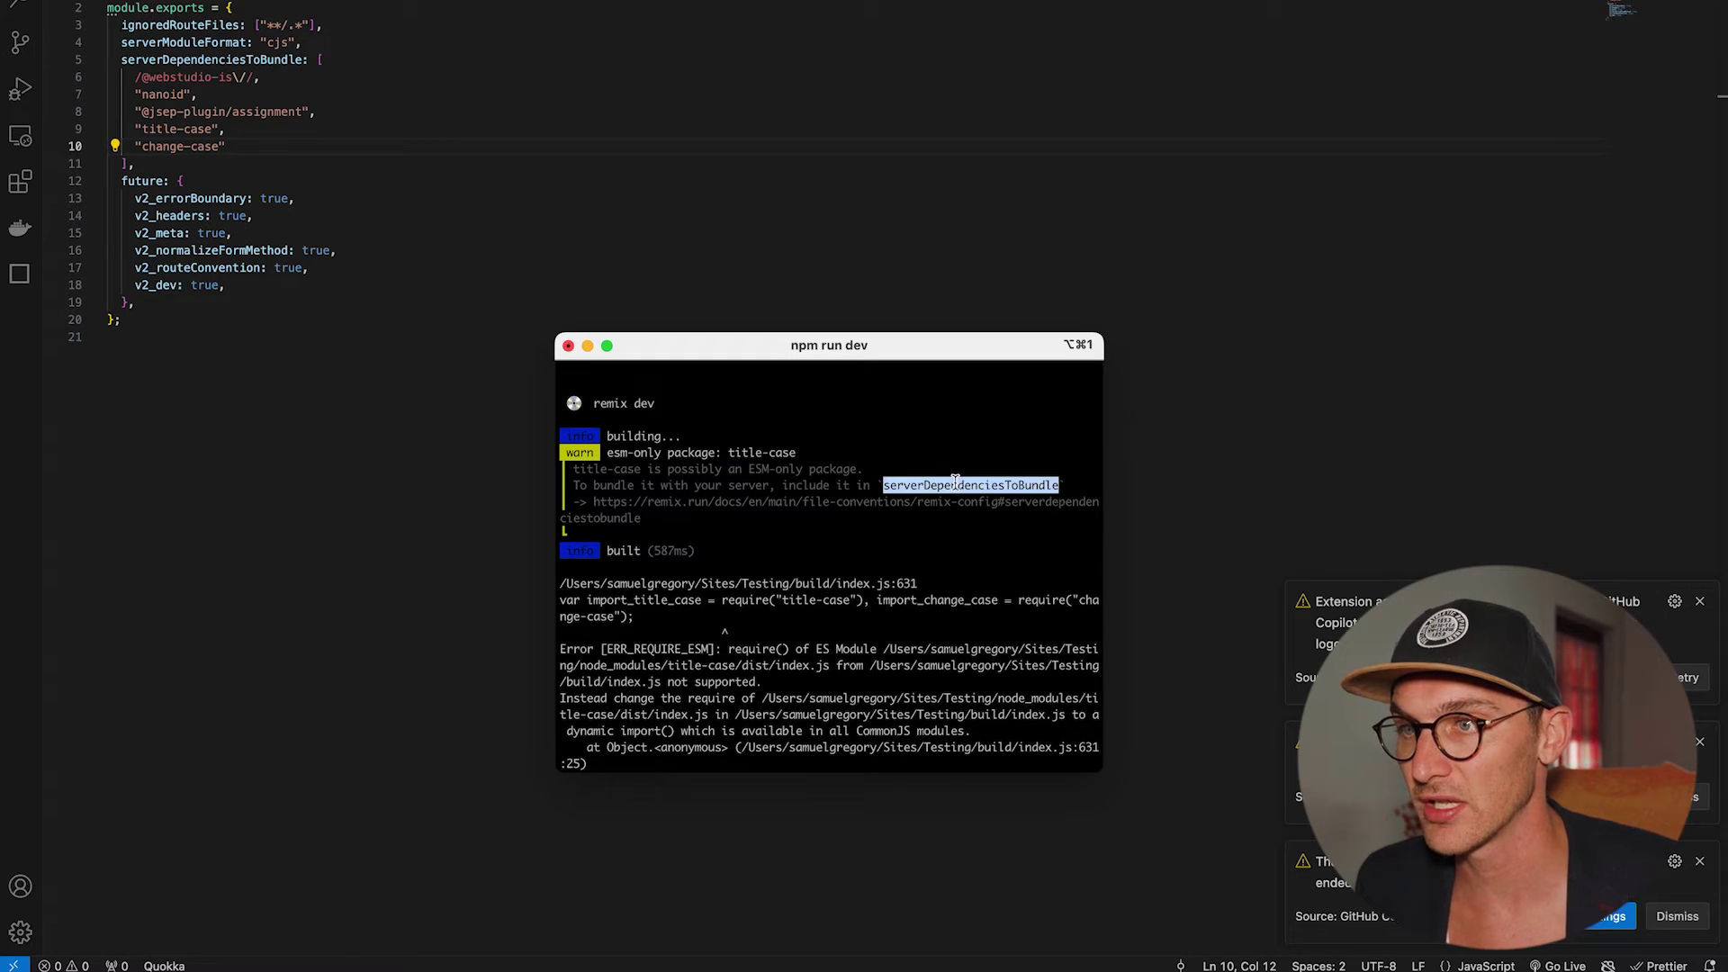
{"action": "left_click", "coordinate": [956, 482]}
{"action": "double_click", "coordinate": [903, 483]}
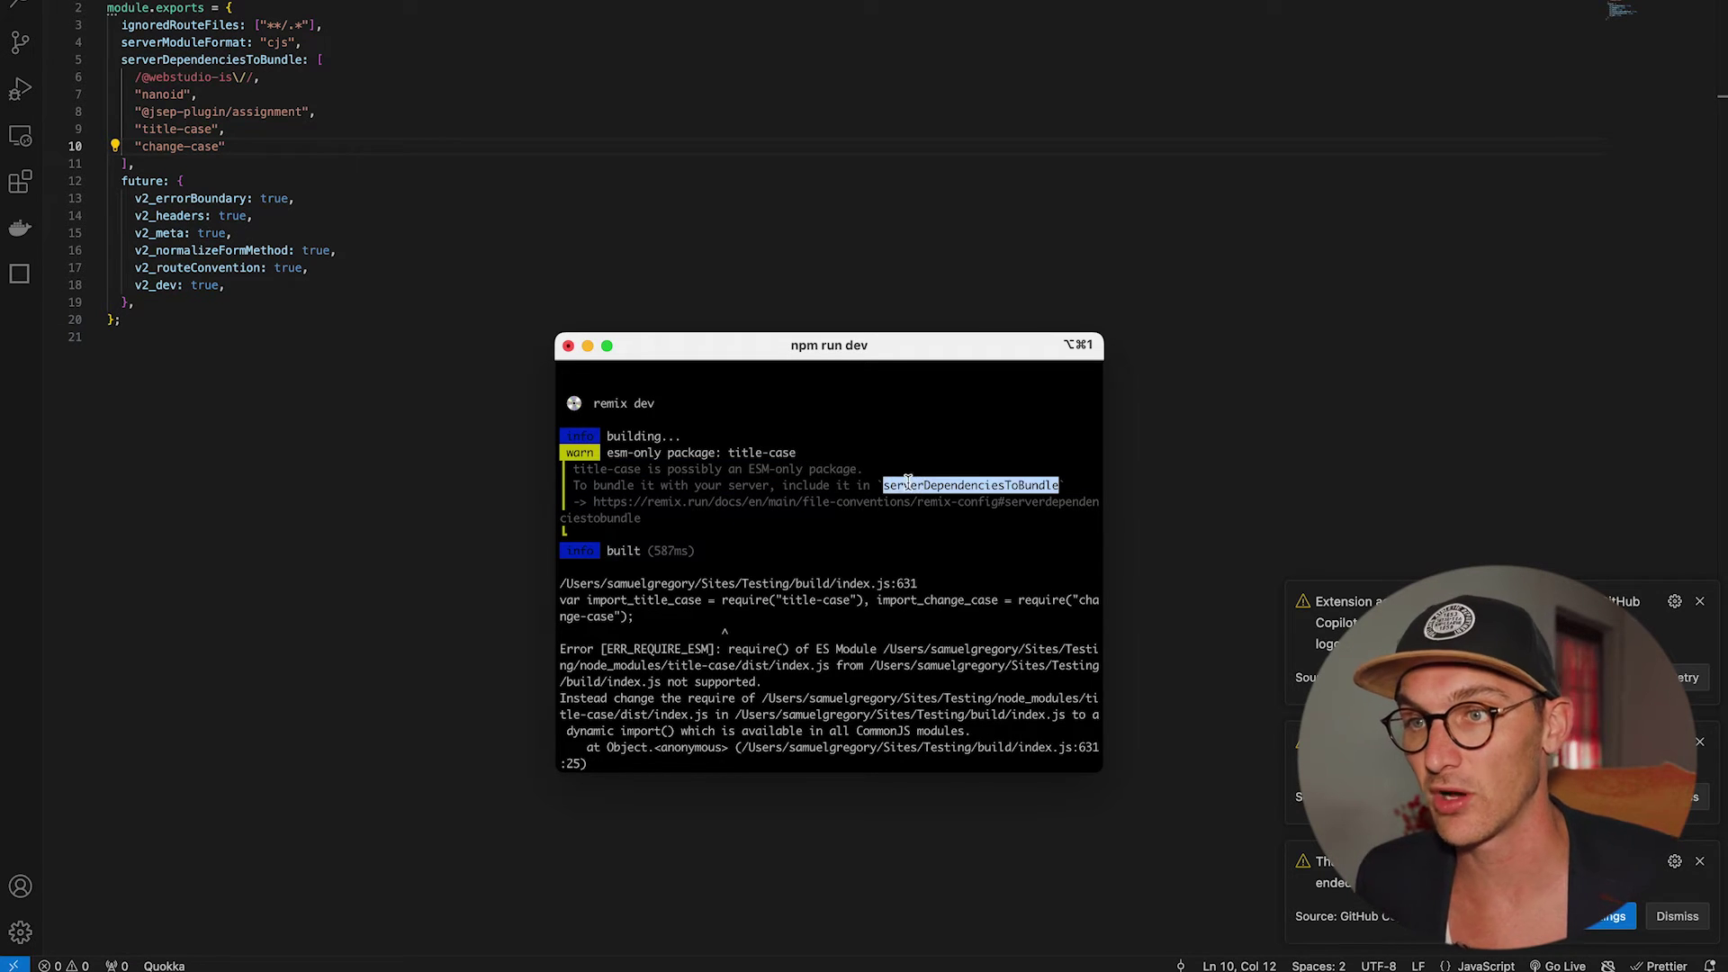
{"action": "left_click", "coordinate": [424, 185]}
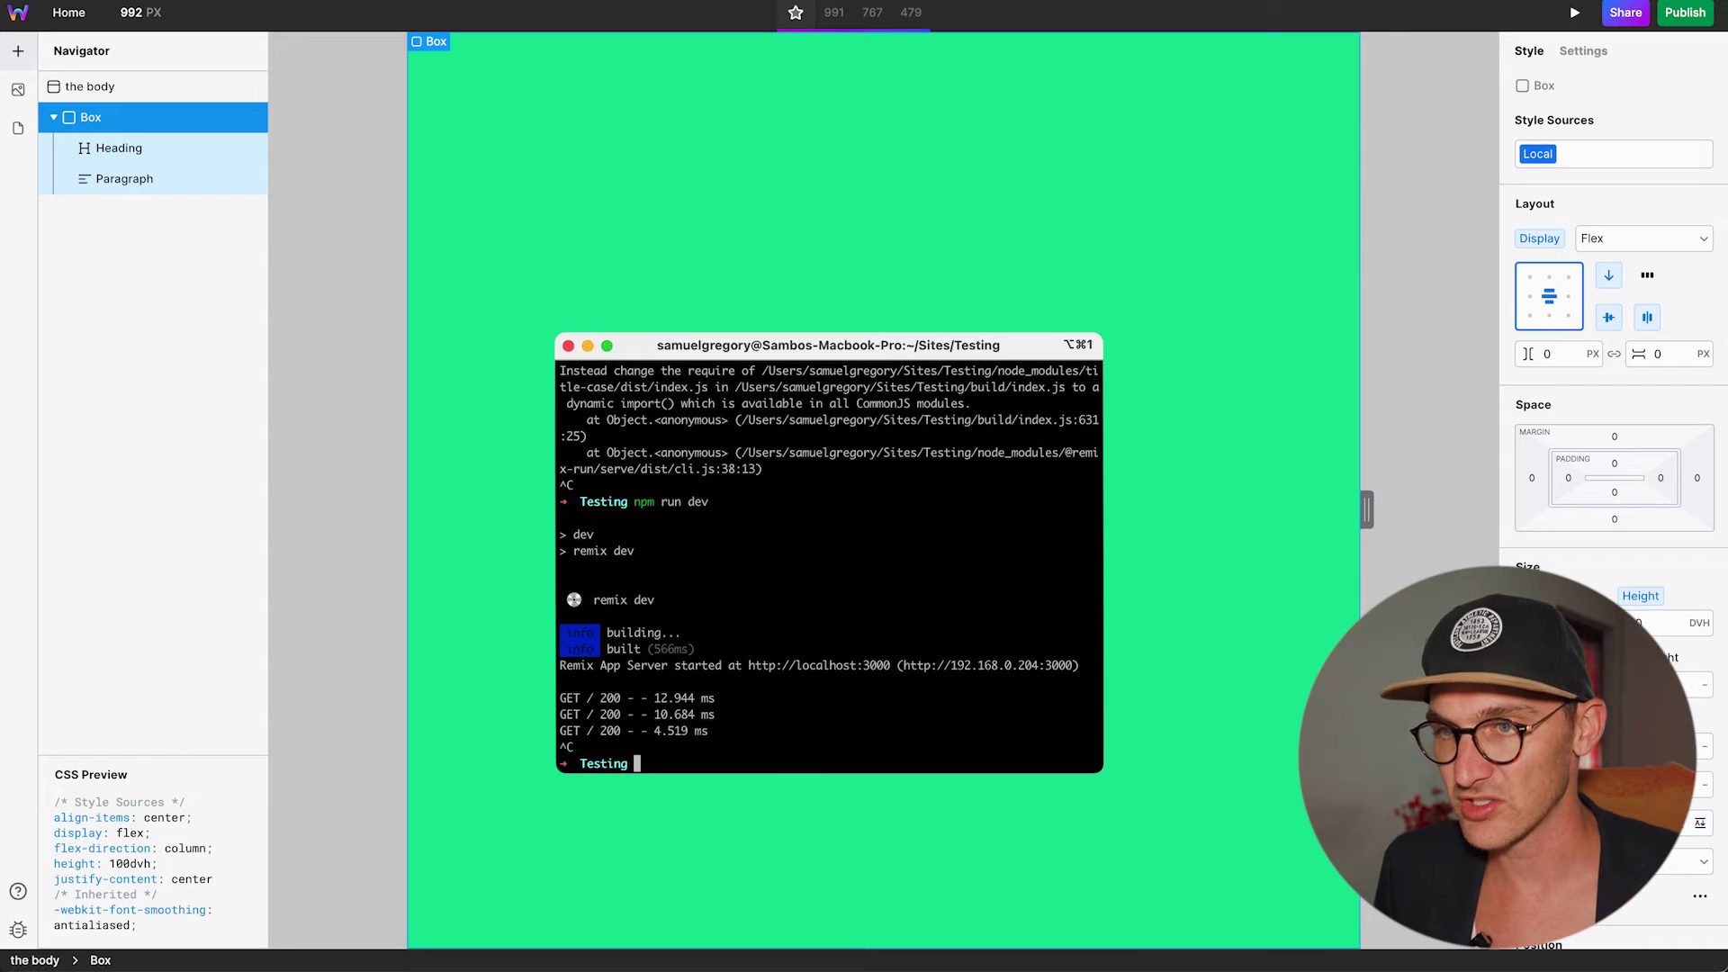
Run npx vercel, install the Vercel CLI, and confirm deploying the Testing folder.
{"action": "type", "text": "npx verce"}
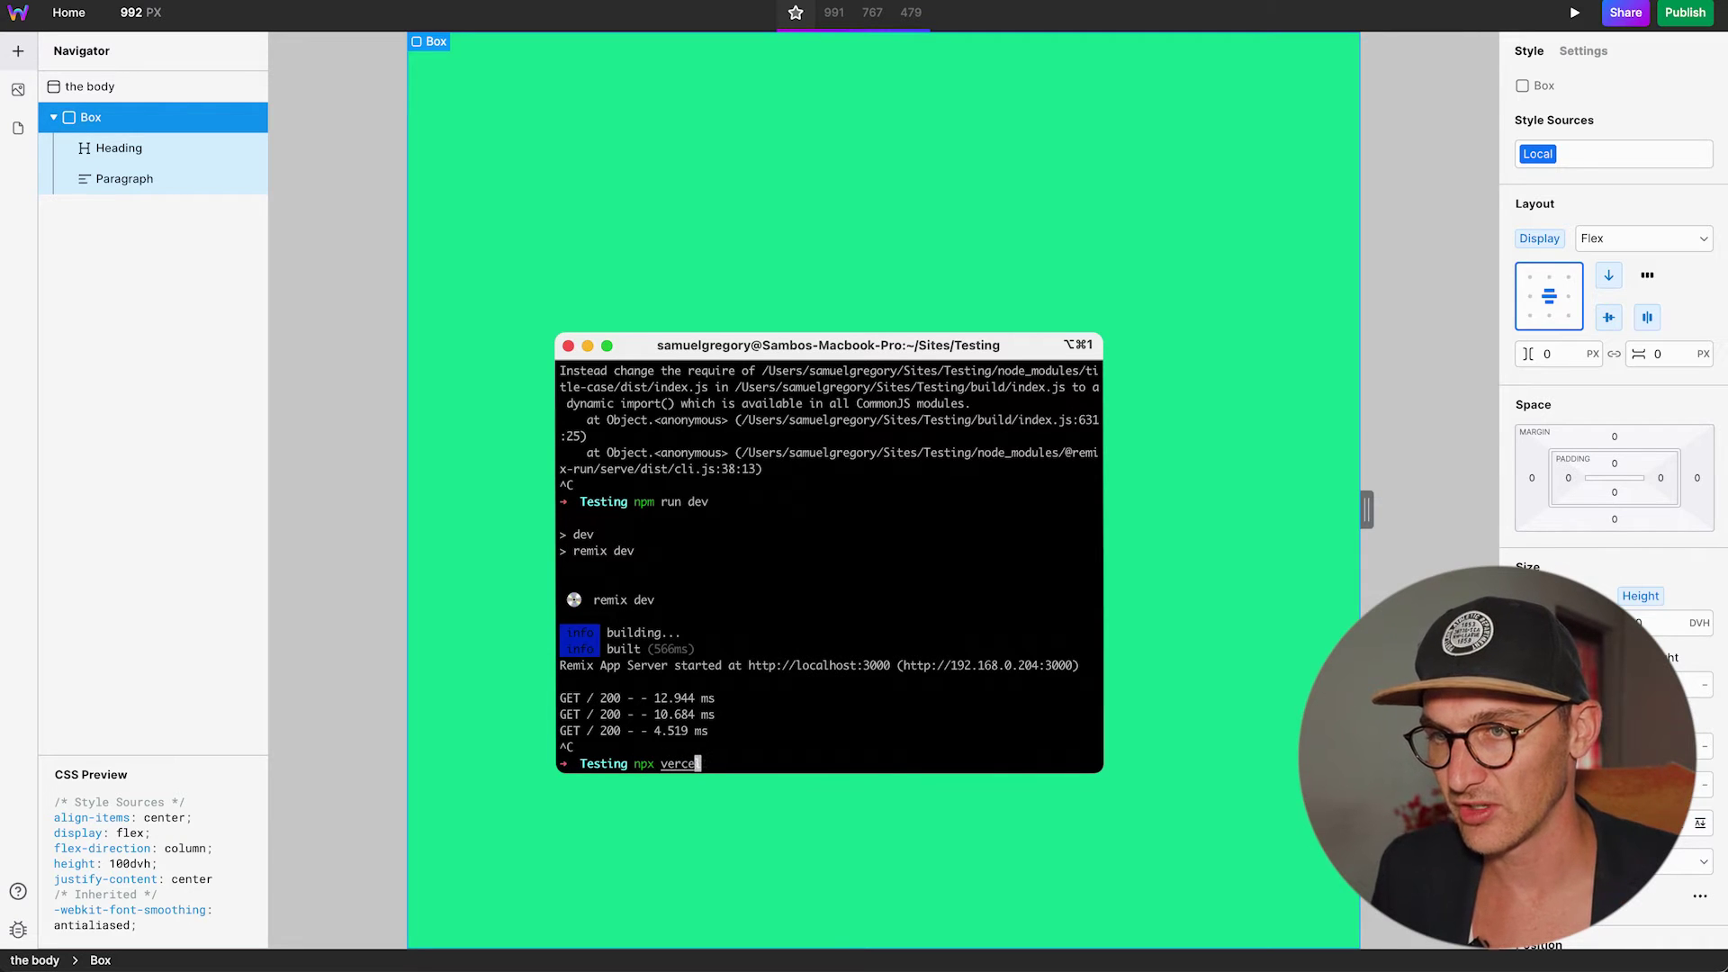
{"action": "type", "text": "l"}
{"action": "key", "text": "Return"}
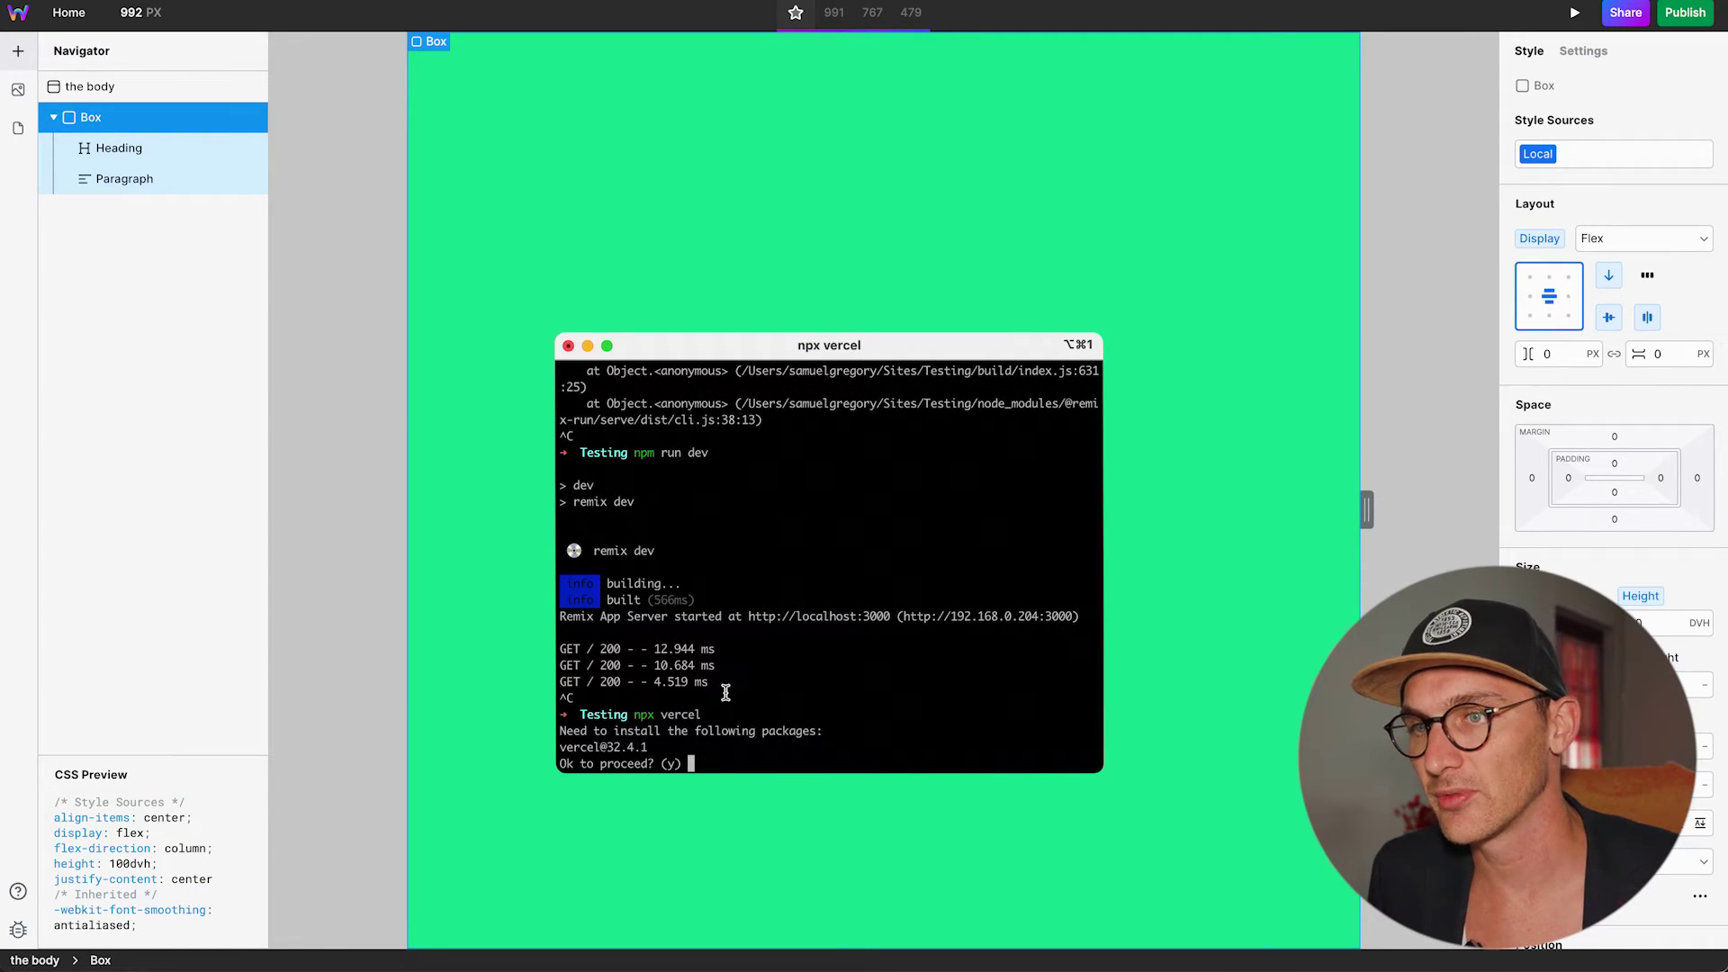
{"action": "type", "text": "y"}
{"action": "key", "text": "Return"}
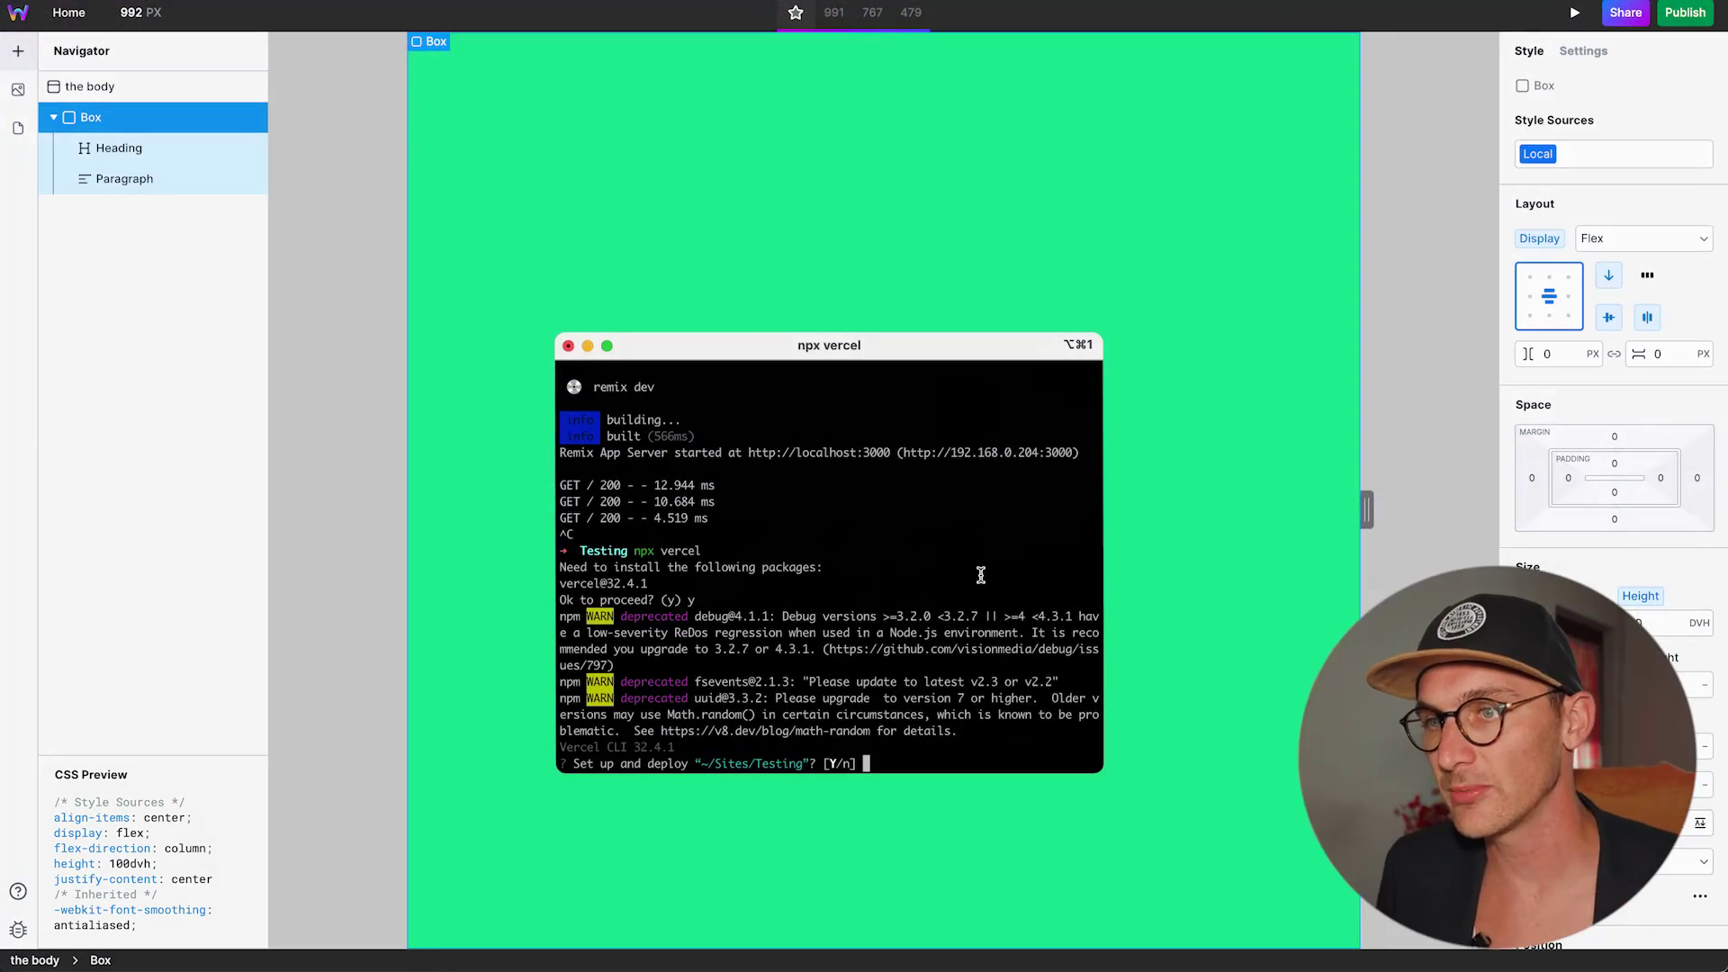
{"action": "type", "text": "y"}
{"action": "key", "text": "Return"}
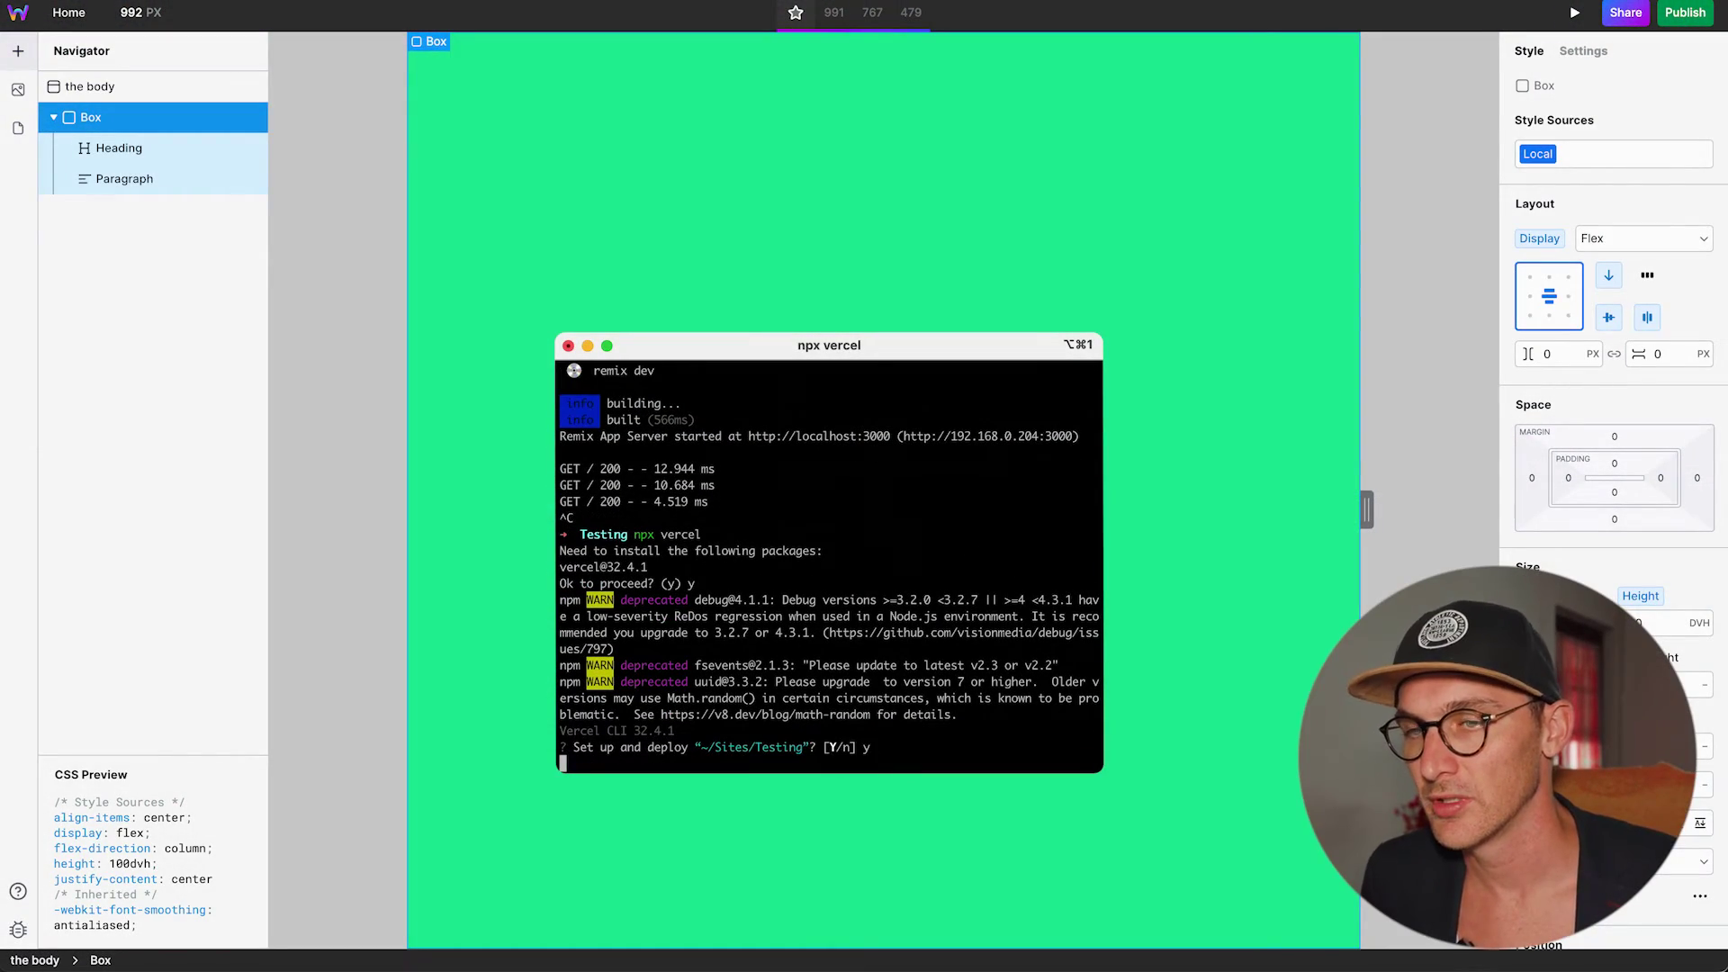
Create a new Vercel project named Testing, keeping the detected Remix settings.
{"action": "key", "text": "Return"}
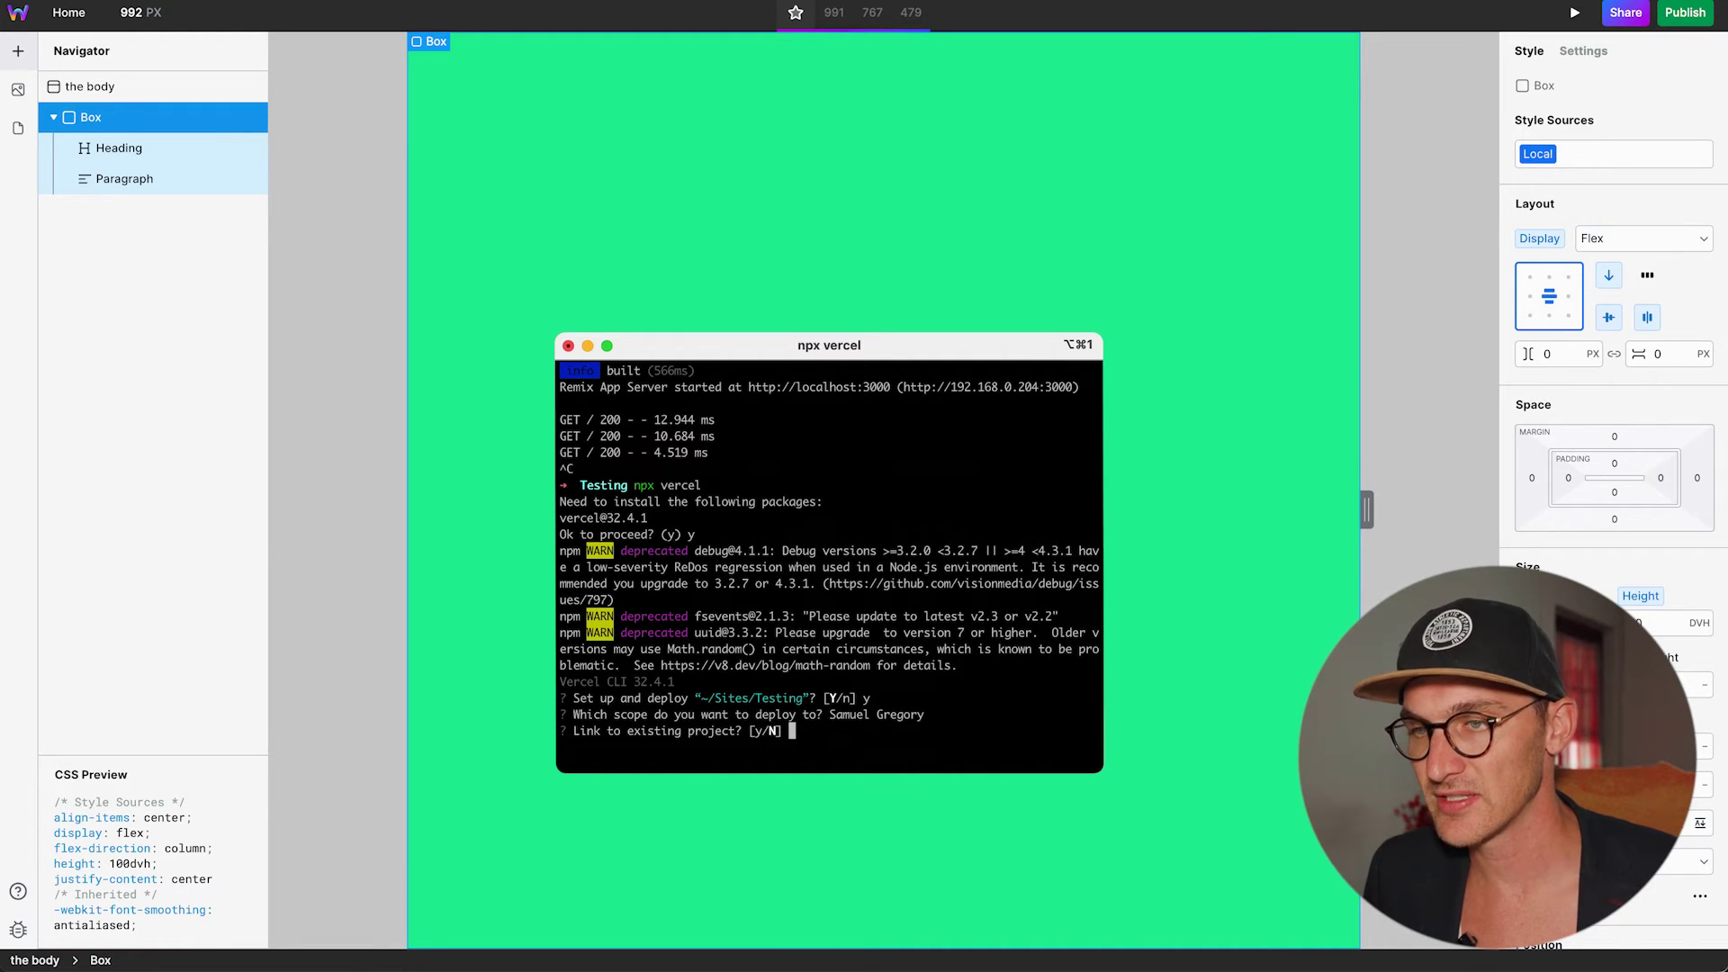
{"action": "type", "text": "n"}
{"action": "key", "text": "Return"}
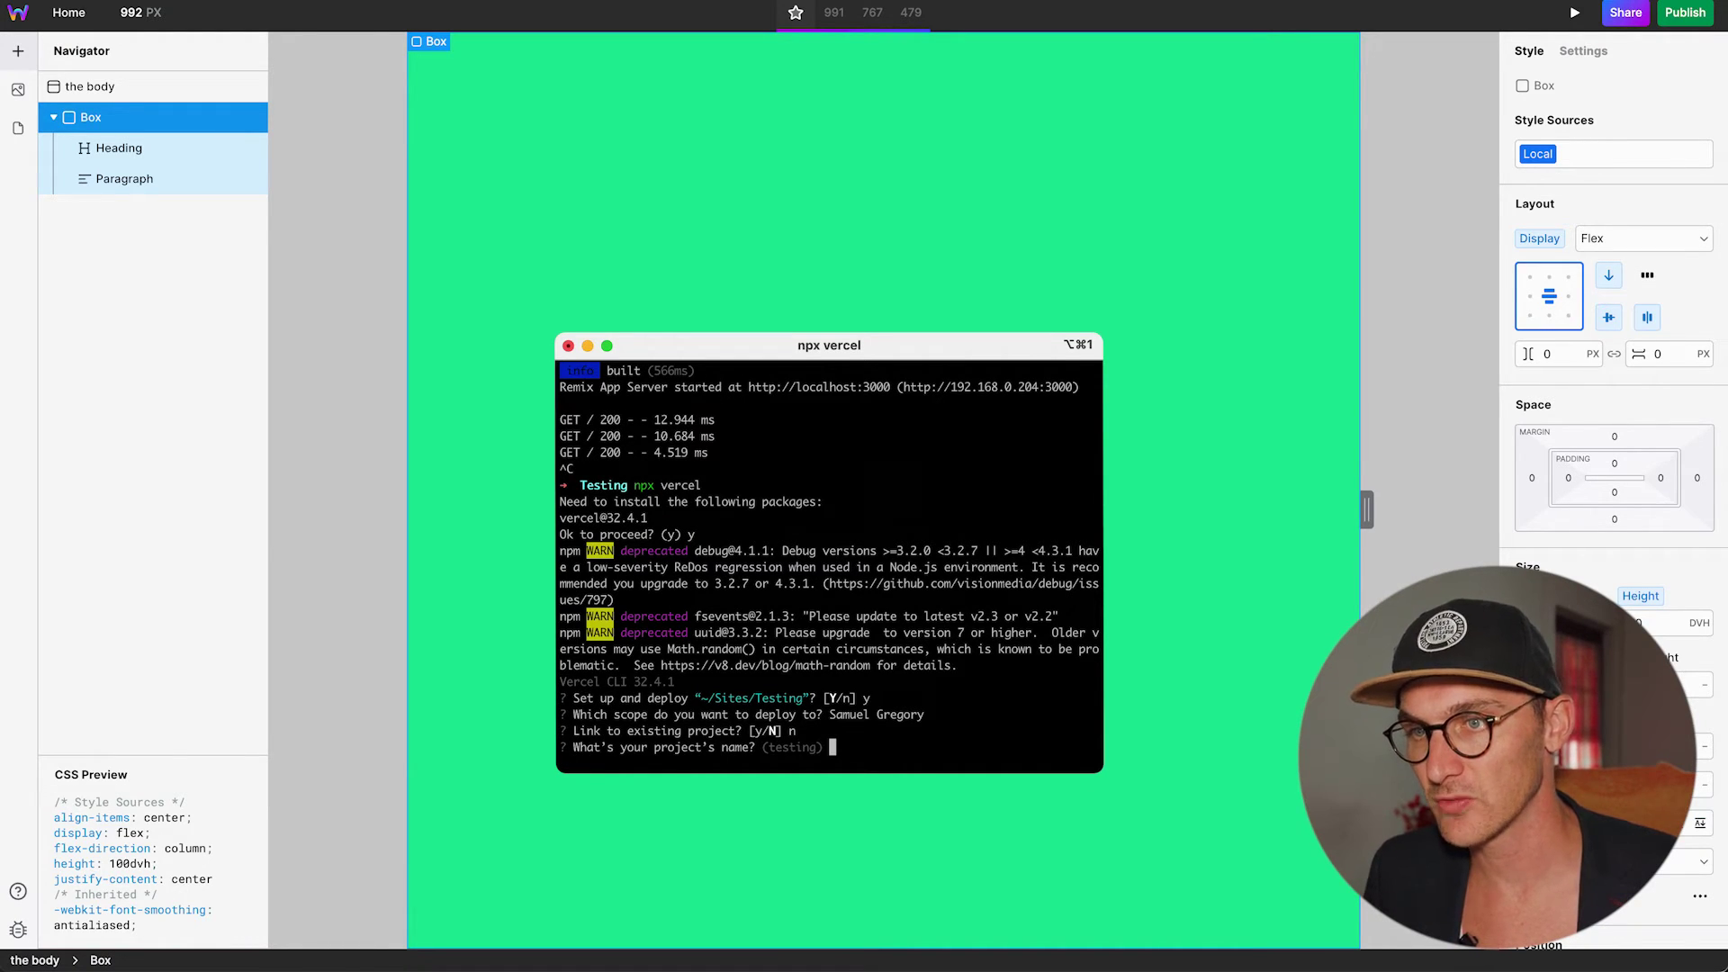
{"action": "type", "text": "Testing"}
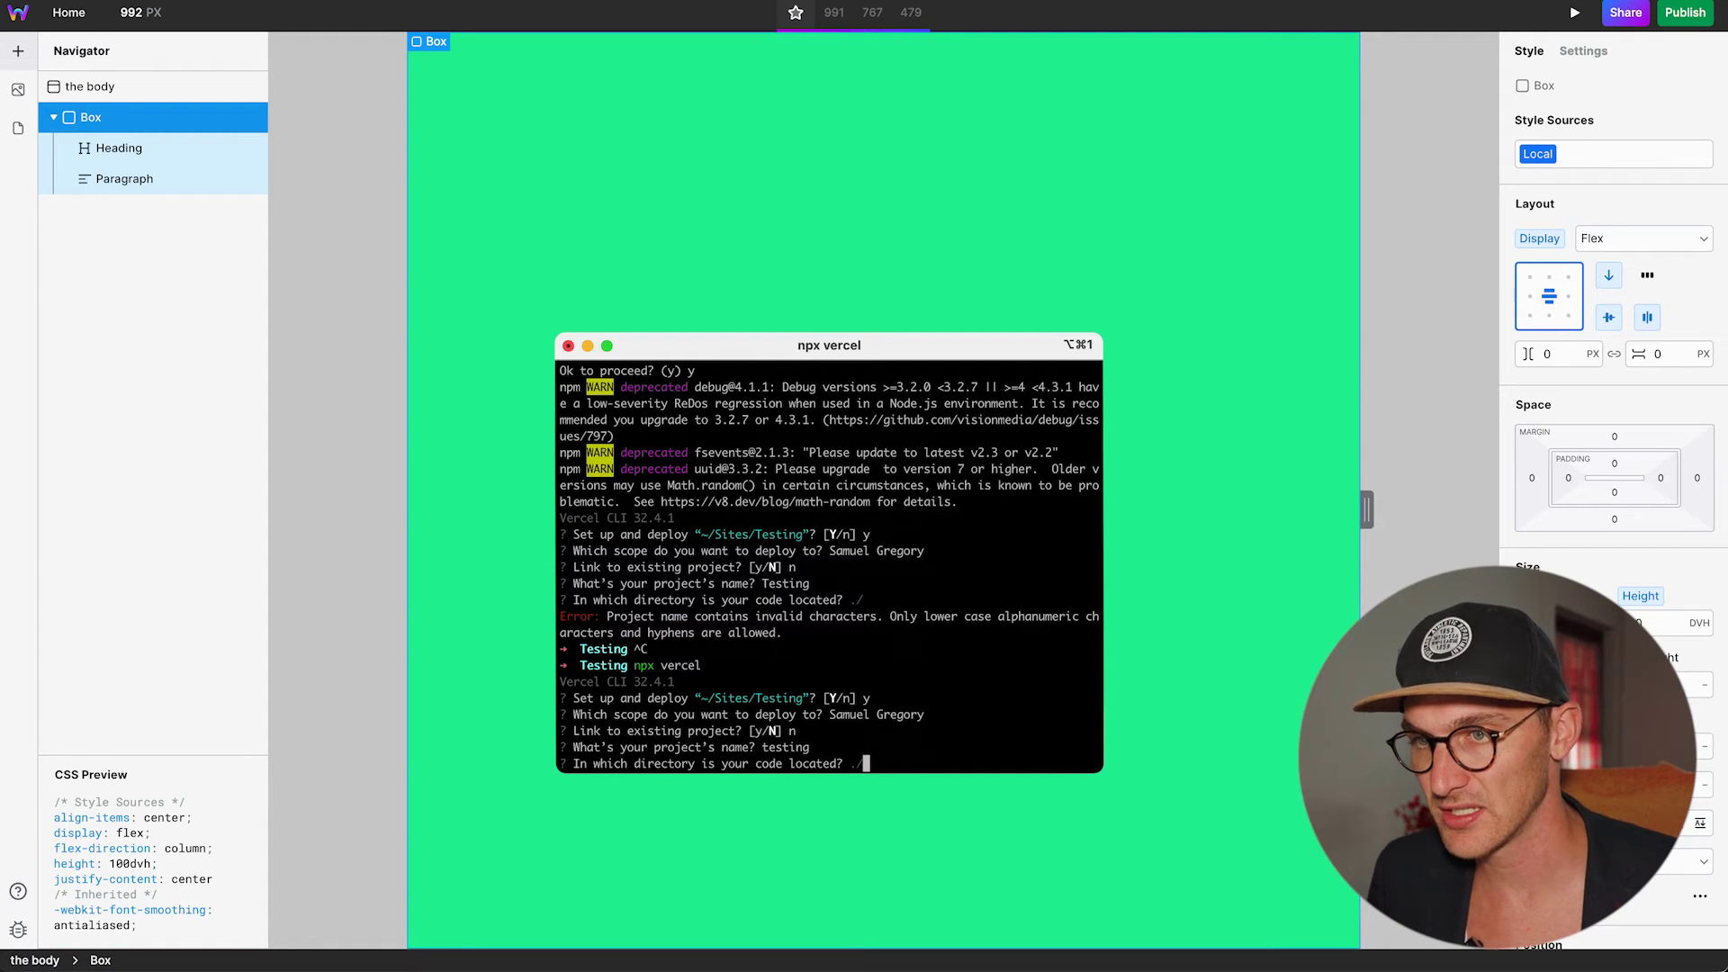
{"action": "key", "text": "Return"}
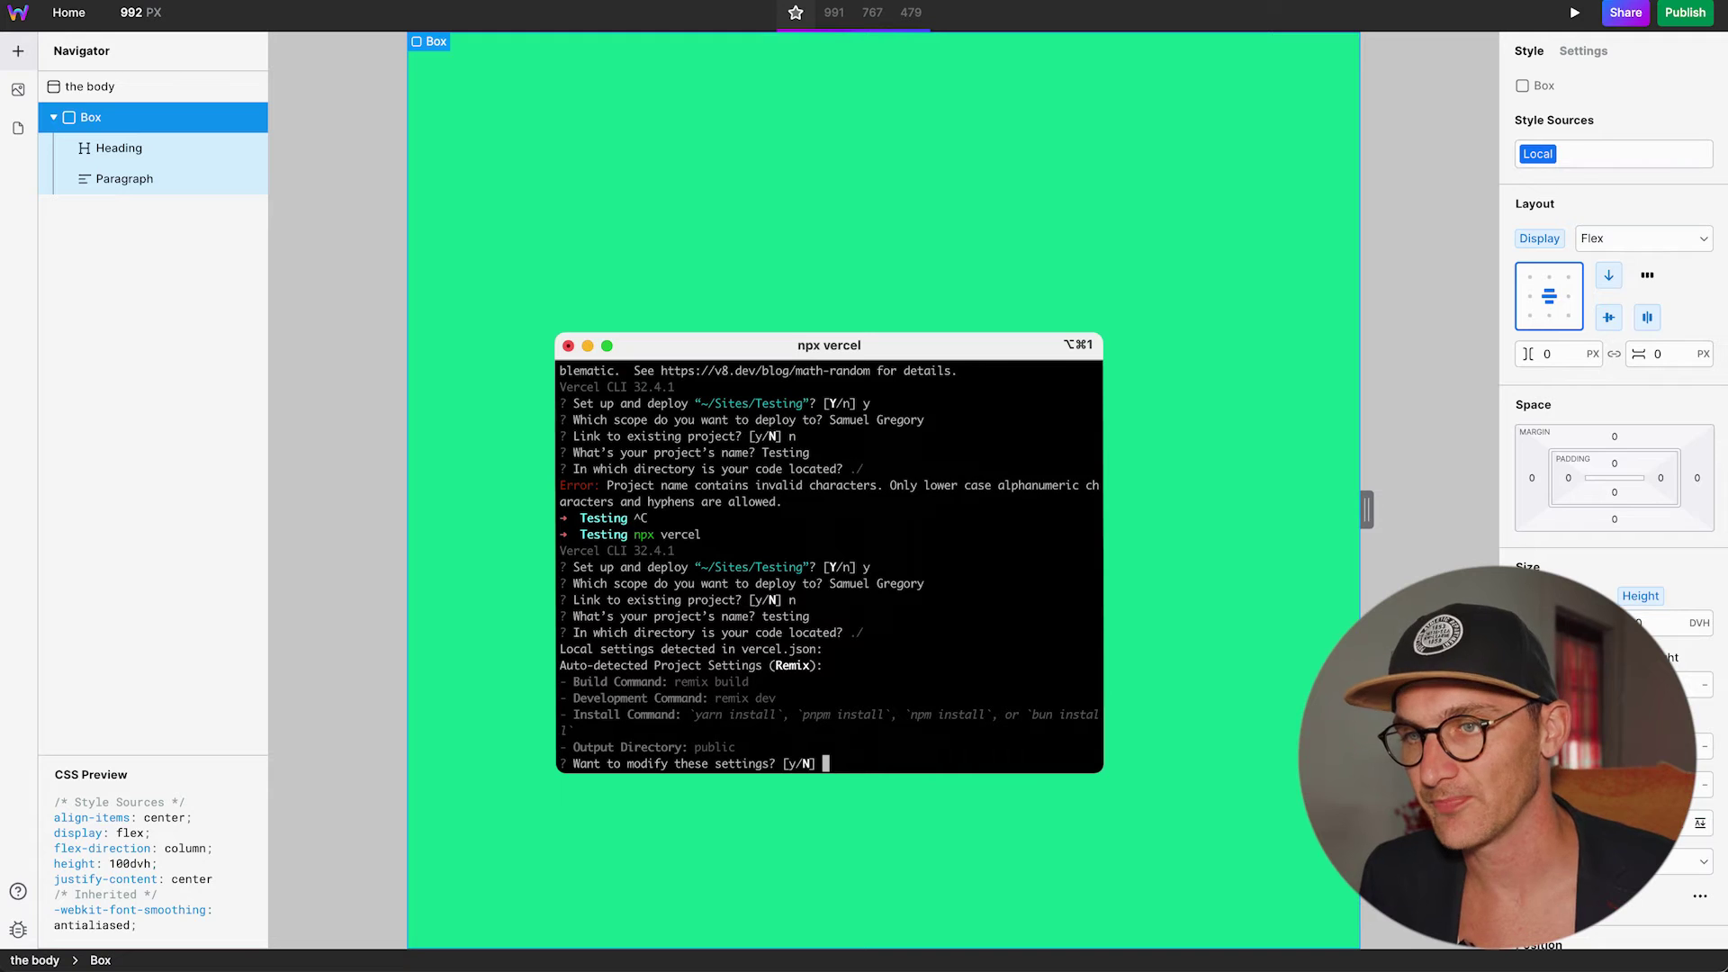
{"action": "type", "text": "n"}
{"action": "key", "text": "Return"}
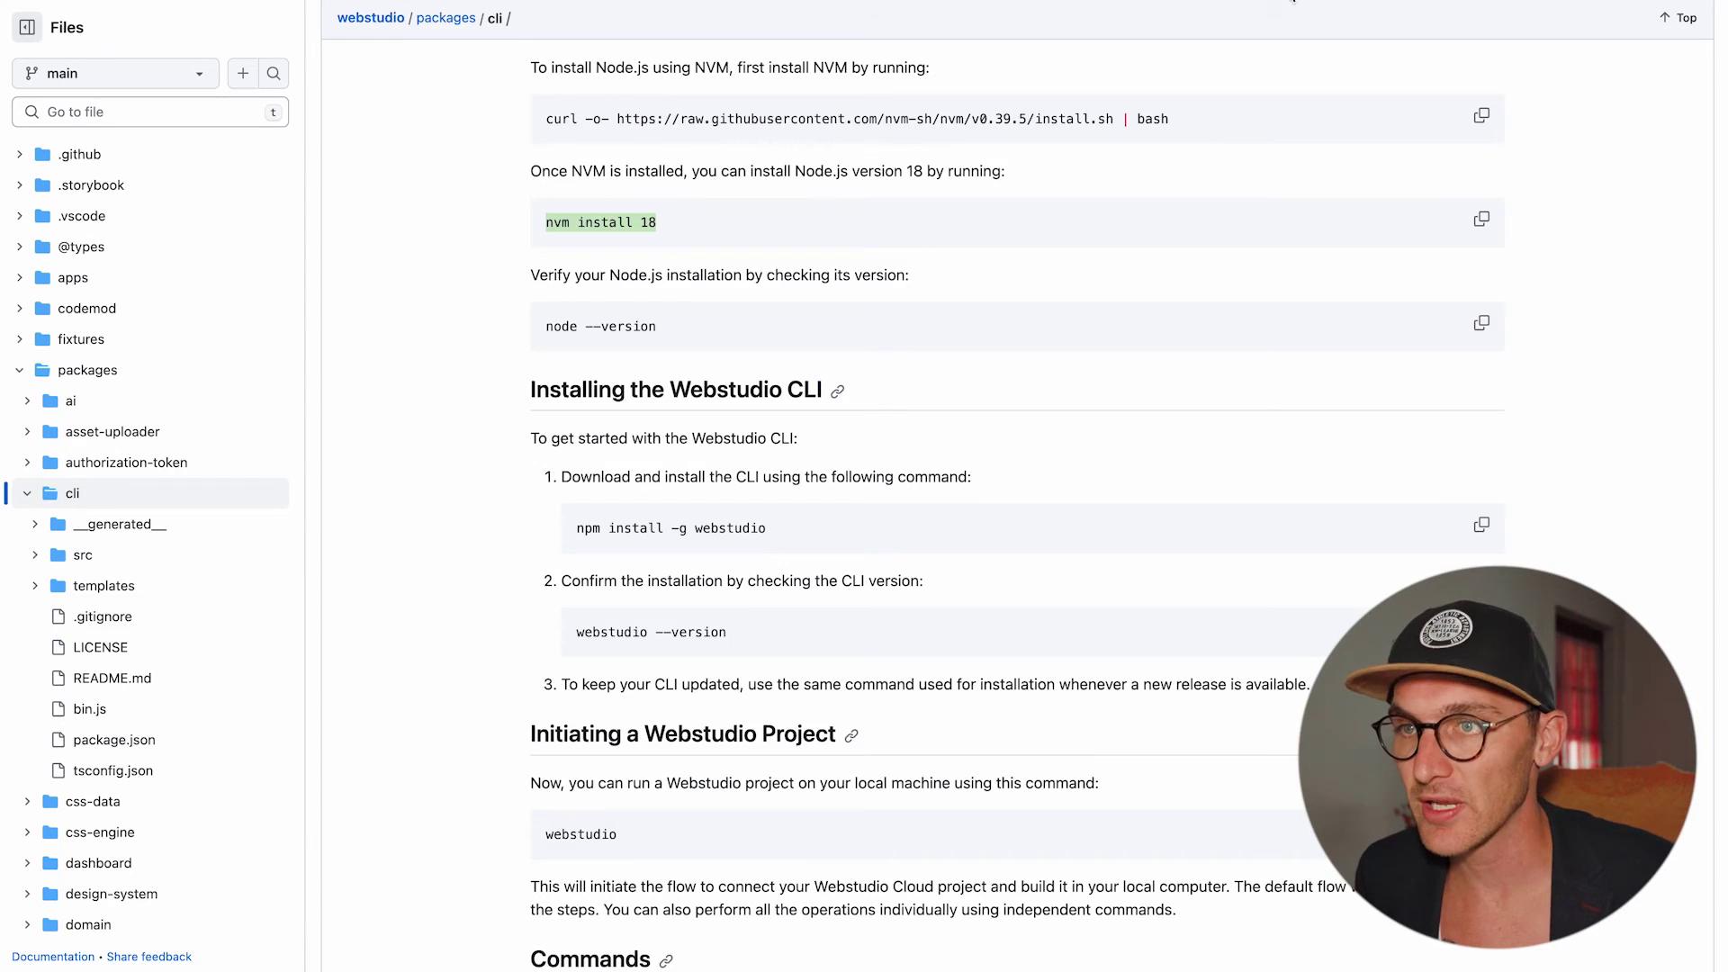
Scroll the CLI README to Commands and select the webstudio link command.
{"action": "scroll", "coordinate": [917, 623], "scroll_direction": "down", "scroll_amount": 10}
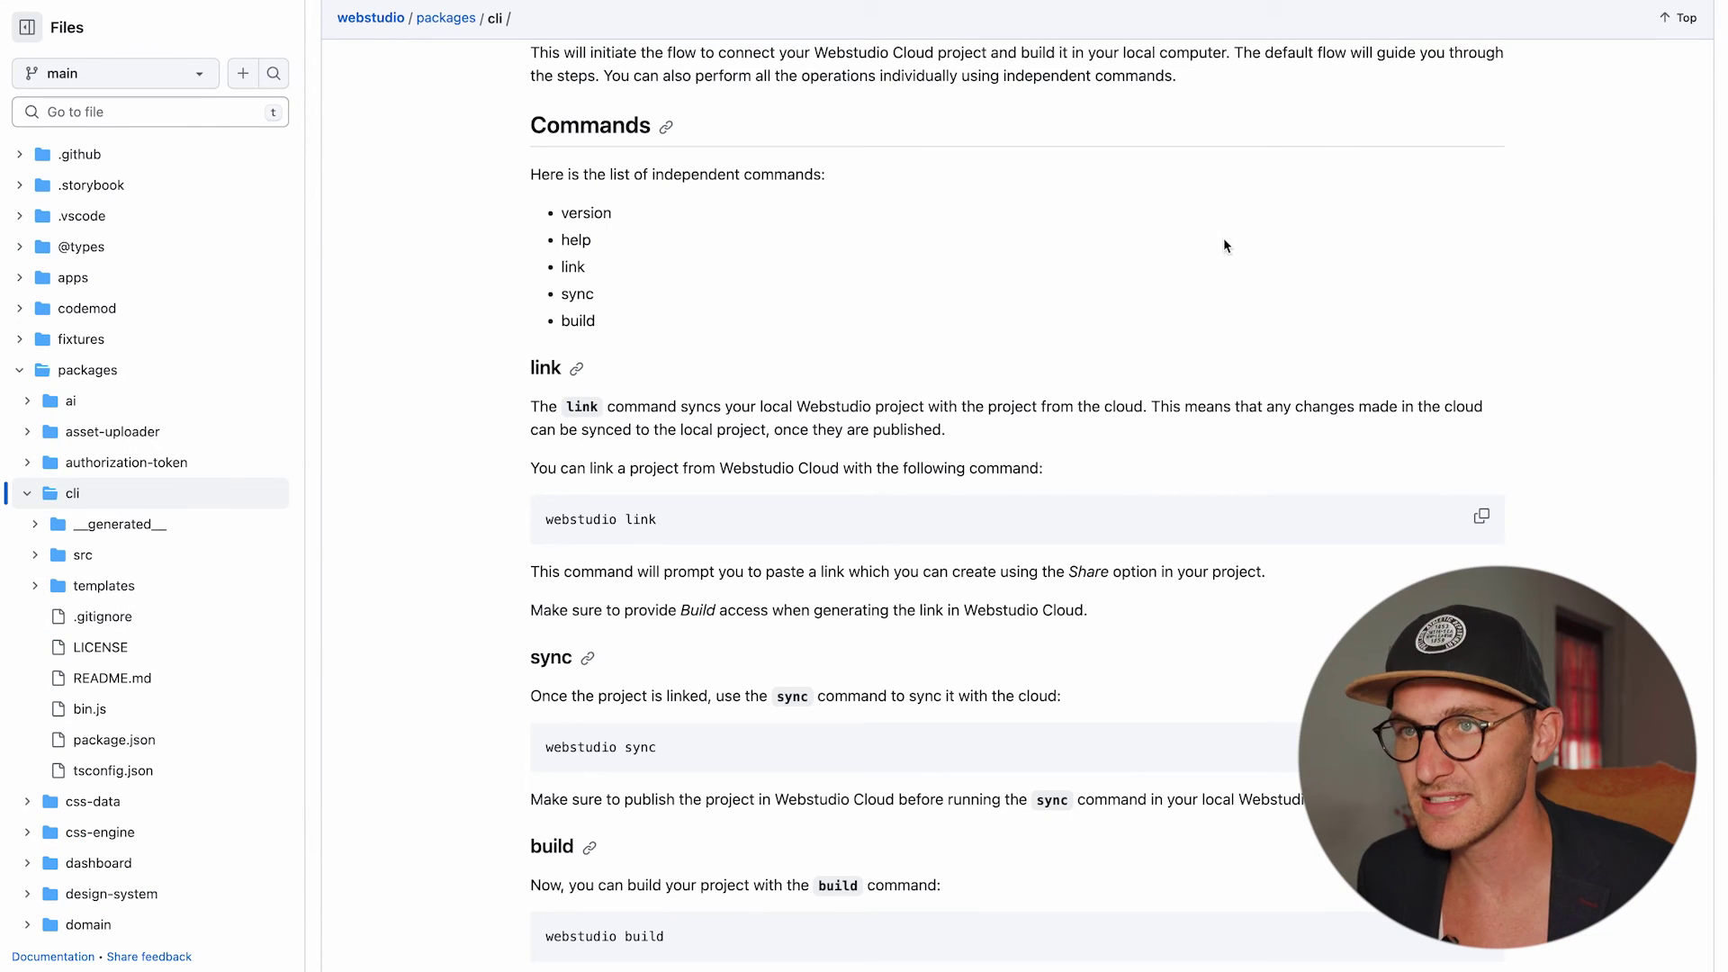
{"action": "scroll", "coordinate": [1221, 252], "scroll_direction": "up", "scroll_amount": 1}
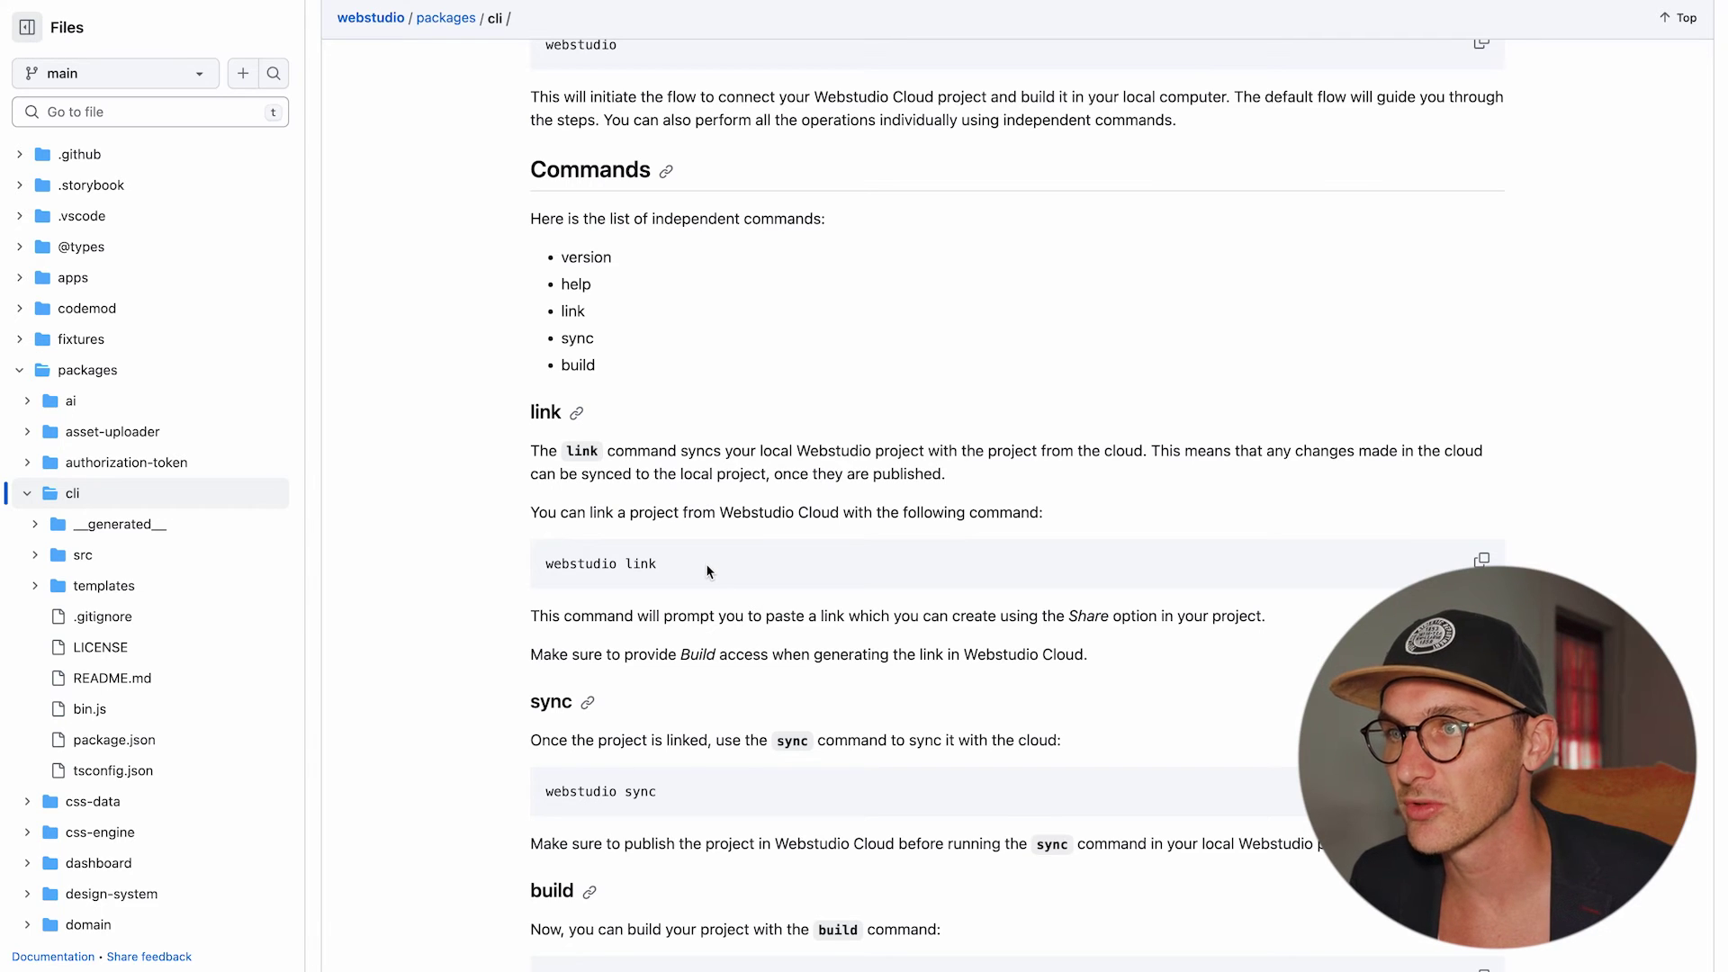
{"action": "left_click_drag", "start_coordinate": [695, 562], "coordinate": [525, 560]}
{"action": "key", "text": "super+c"}
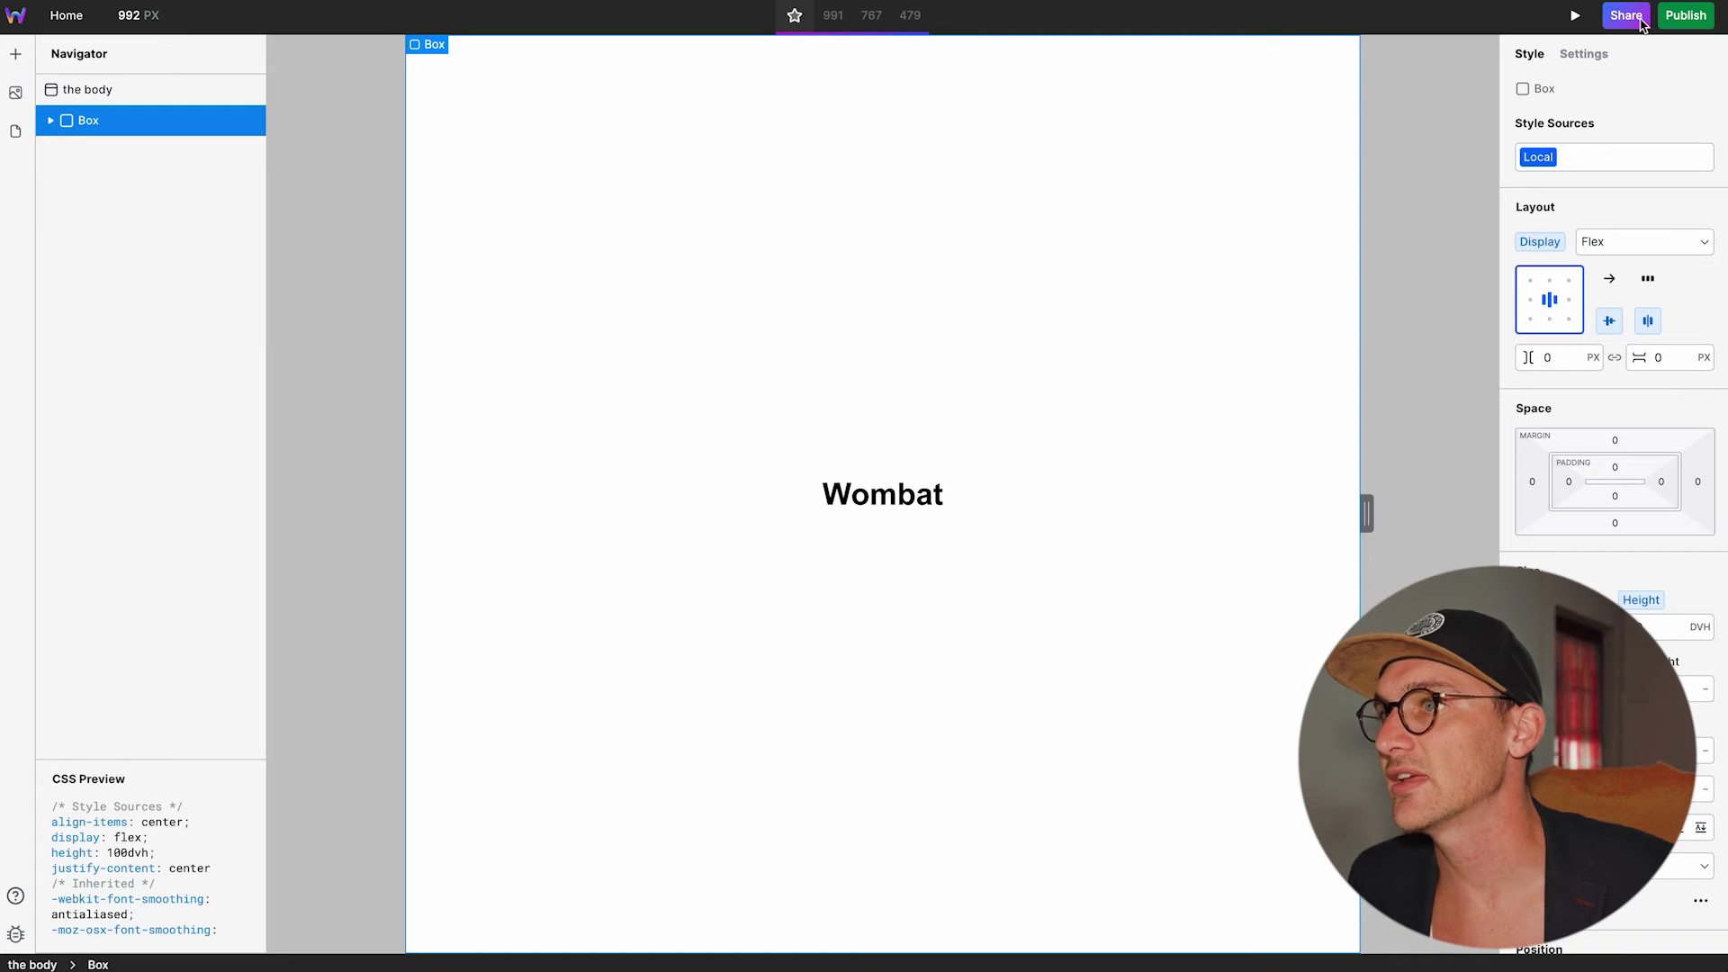
Paste the project's copied share link at the webstudio link prompt to save credentials.
{"action": "left_click", "coordinate": [1687, 15]}
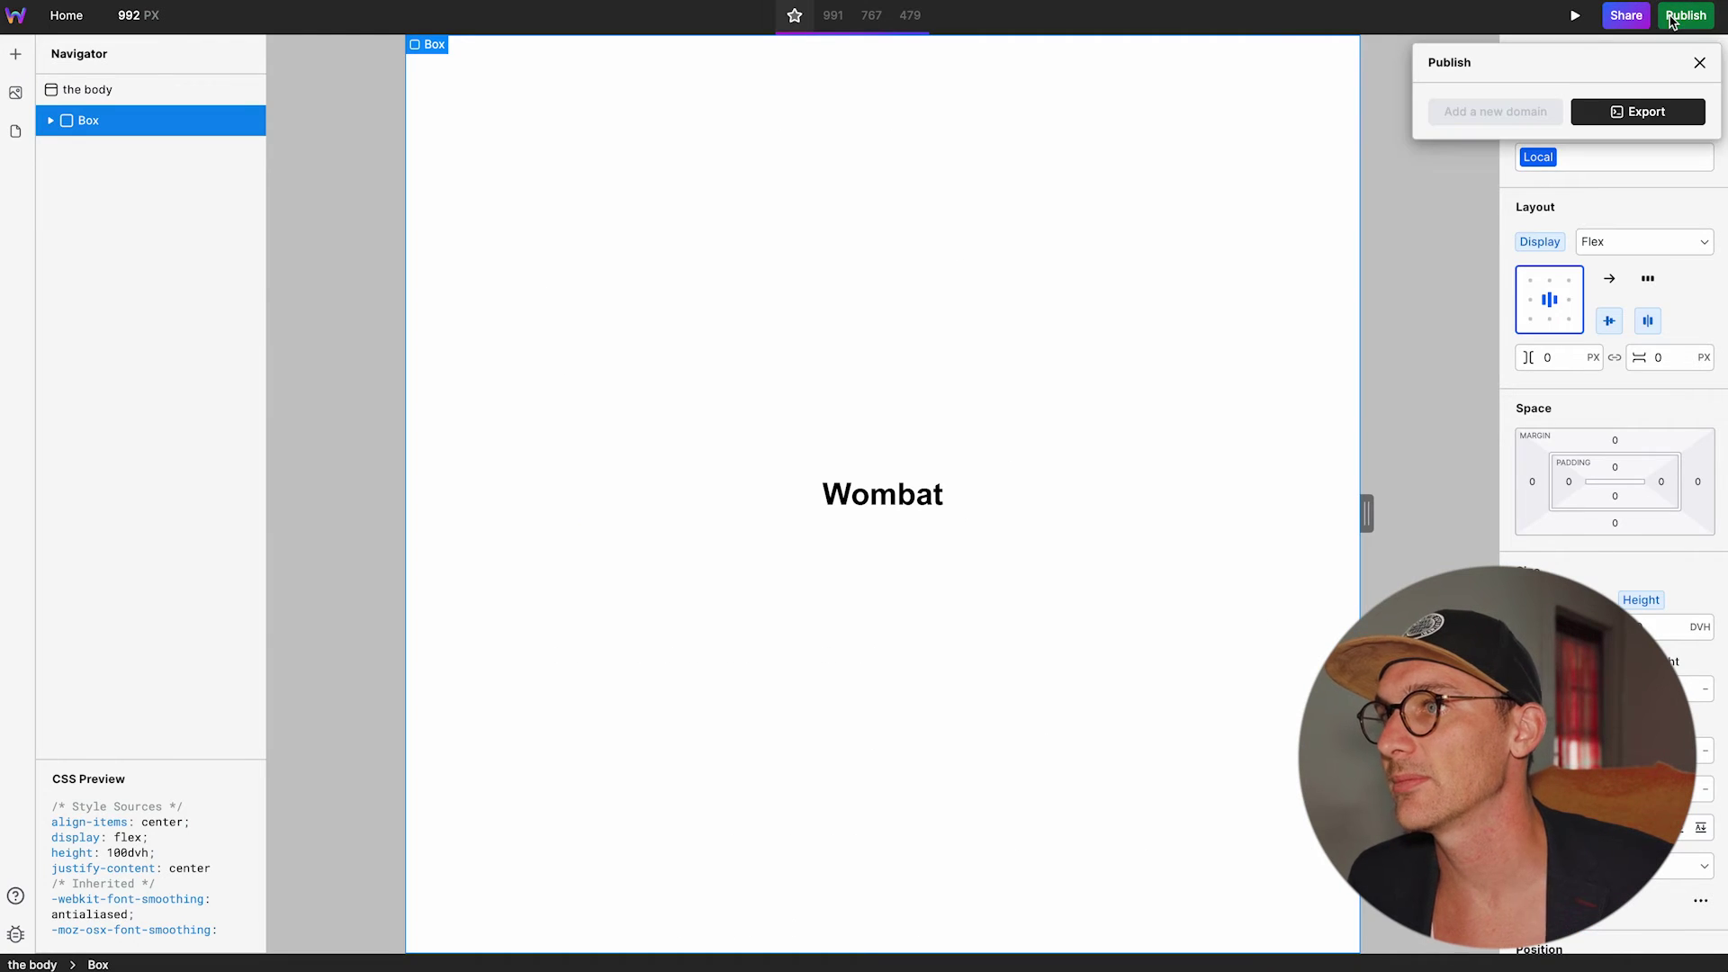
{"action": "key", "text": "super+Tab"}
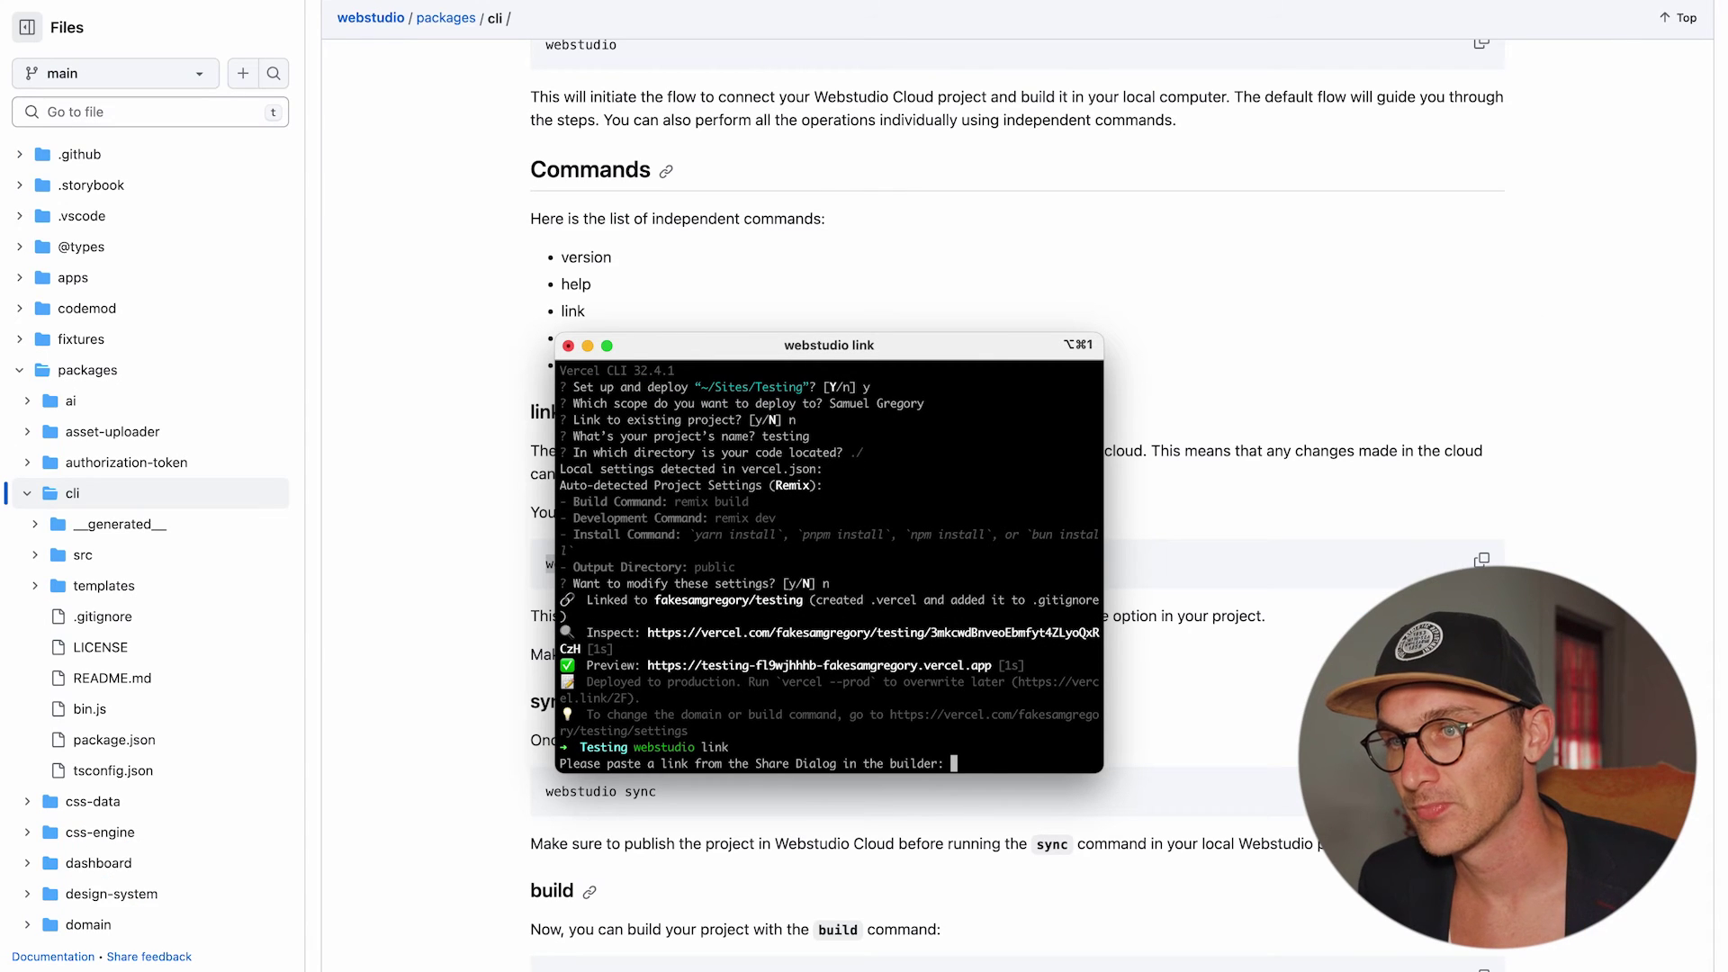
{"action": "key", "text": "super+v"}
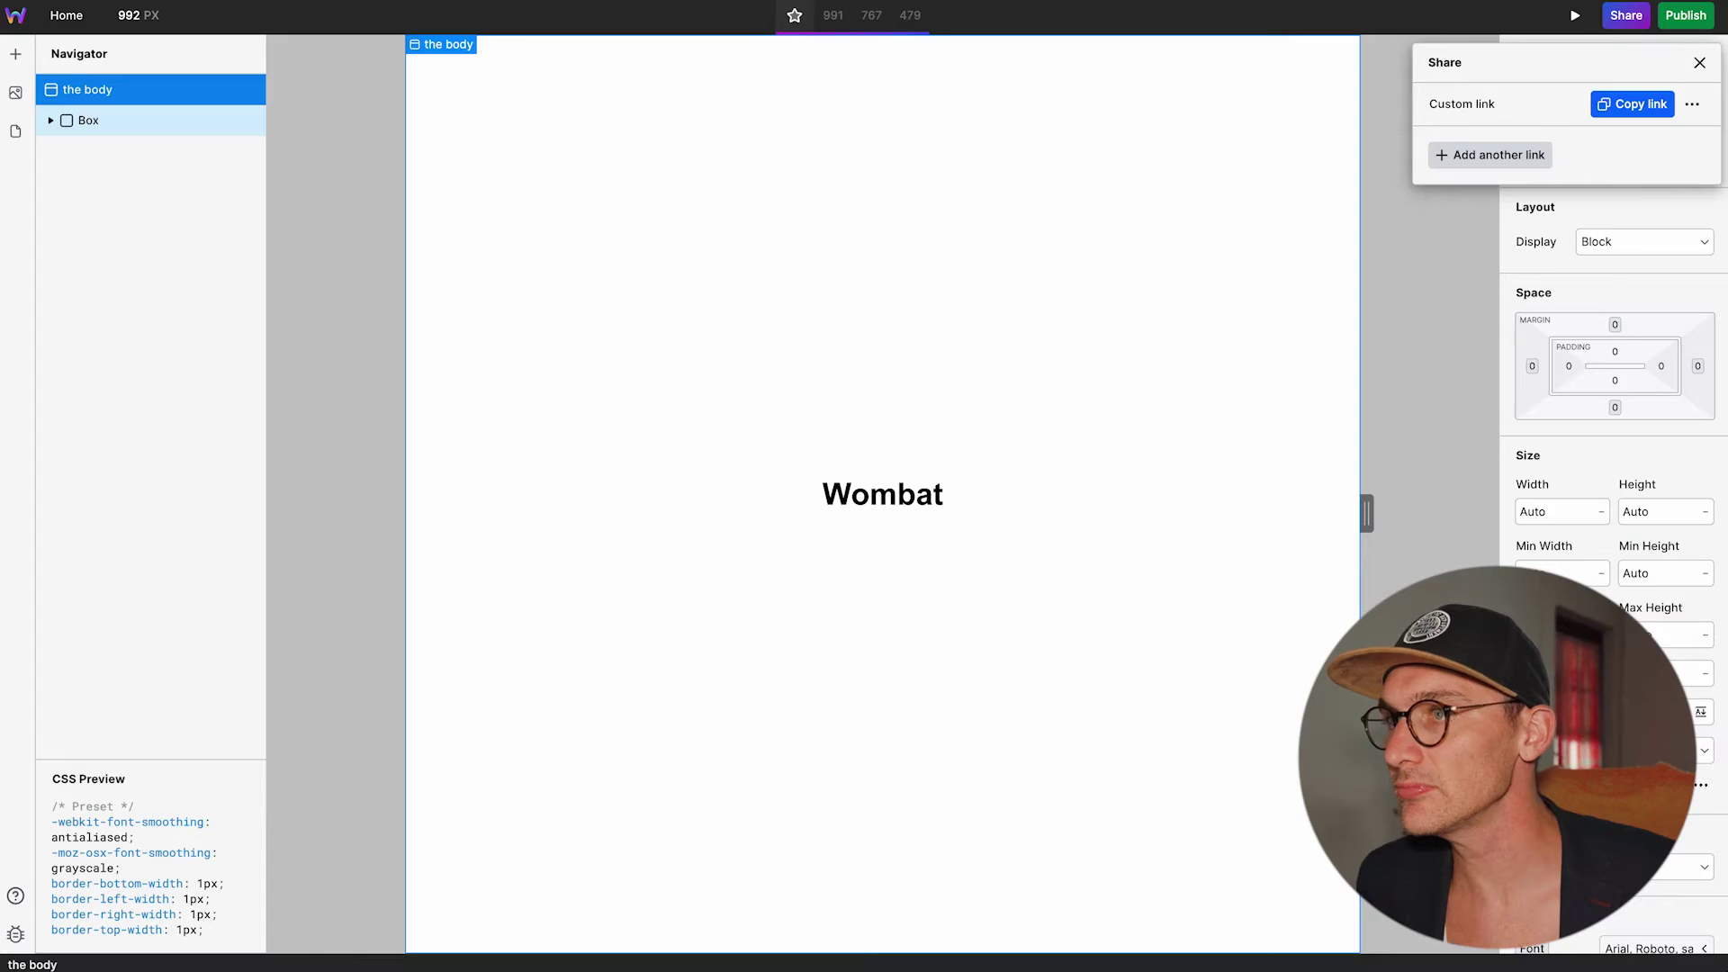
{"action": "left_click", "coordinate": [1632, 103]}
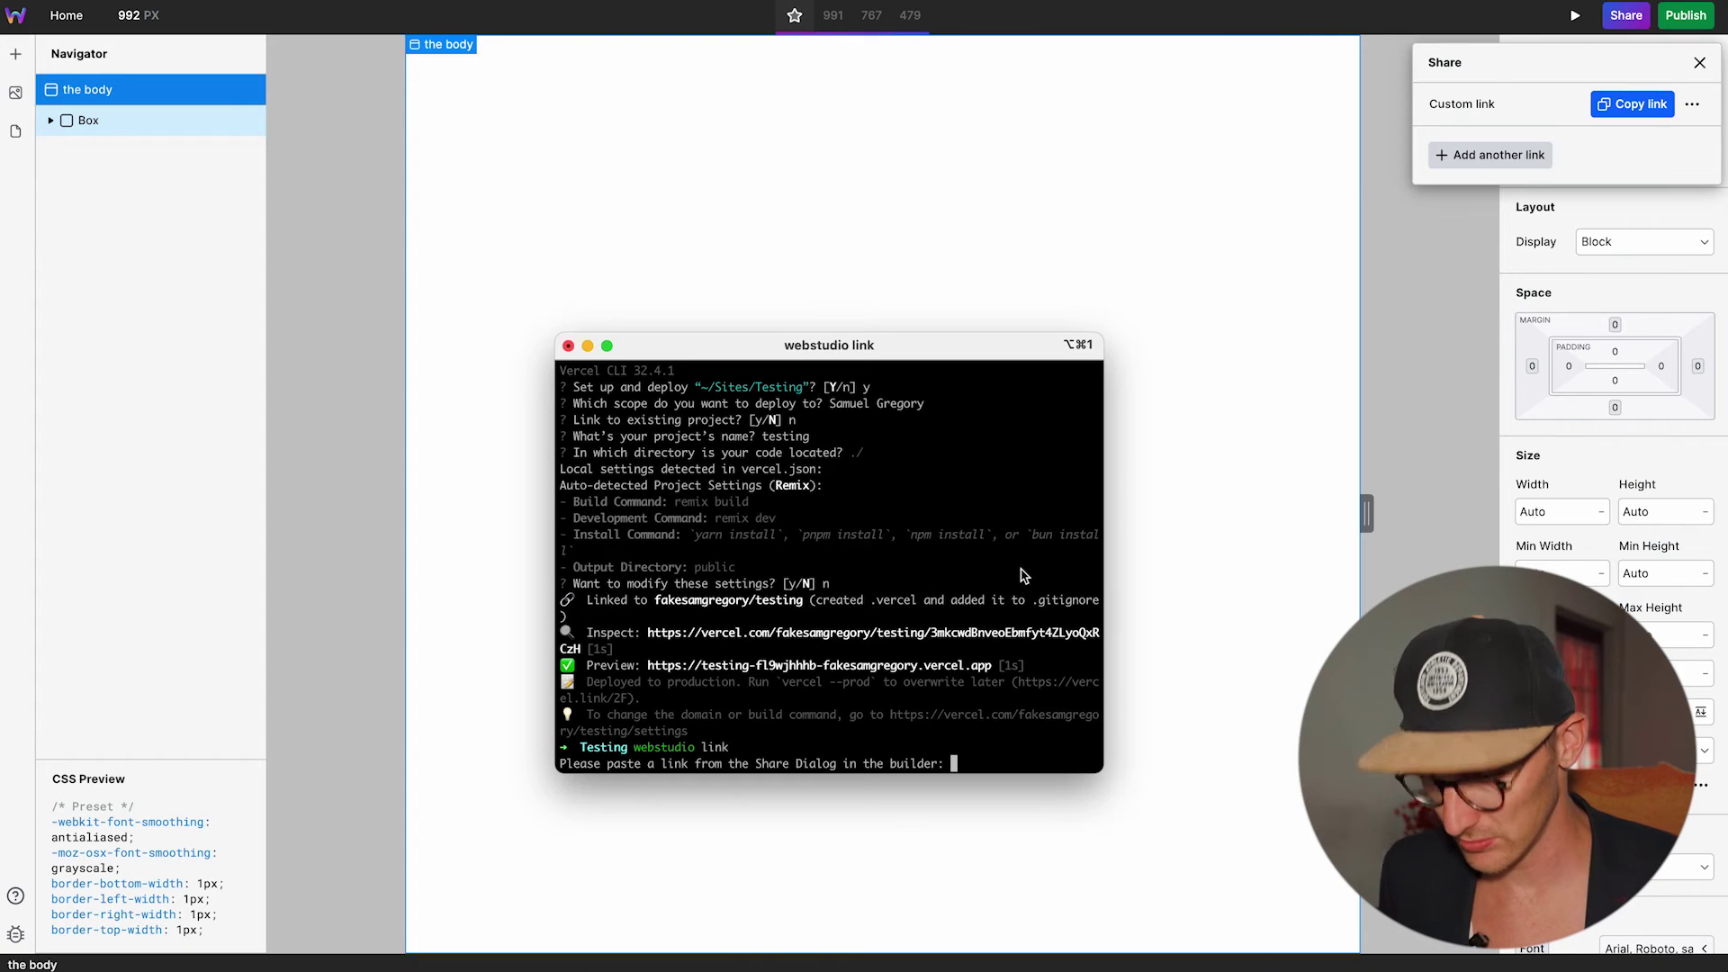
{"action": "key", "text": "super+v"}
{"action": "key", "text": "Return"}
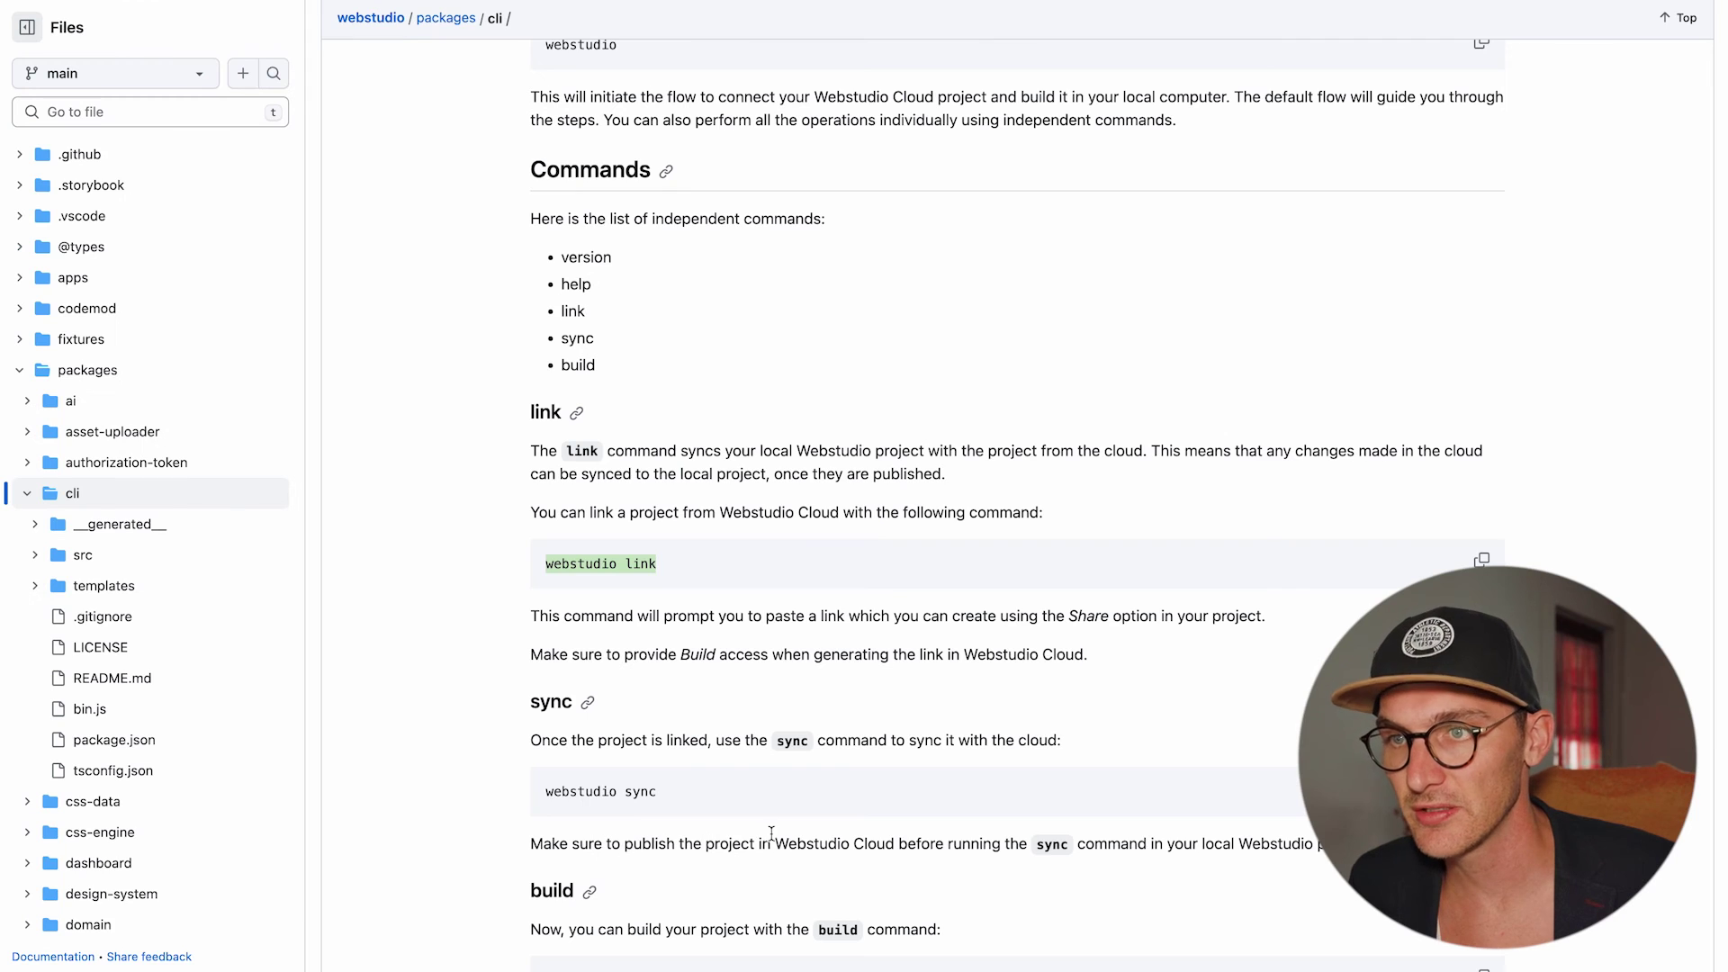
{"action": "scroll", "coordinate": [656, 773], "scroll_direction": "down", "scroll_amount": 1}
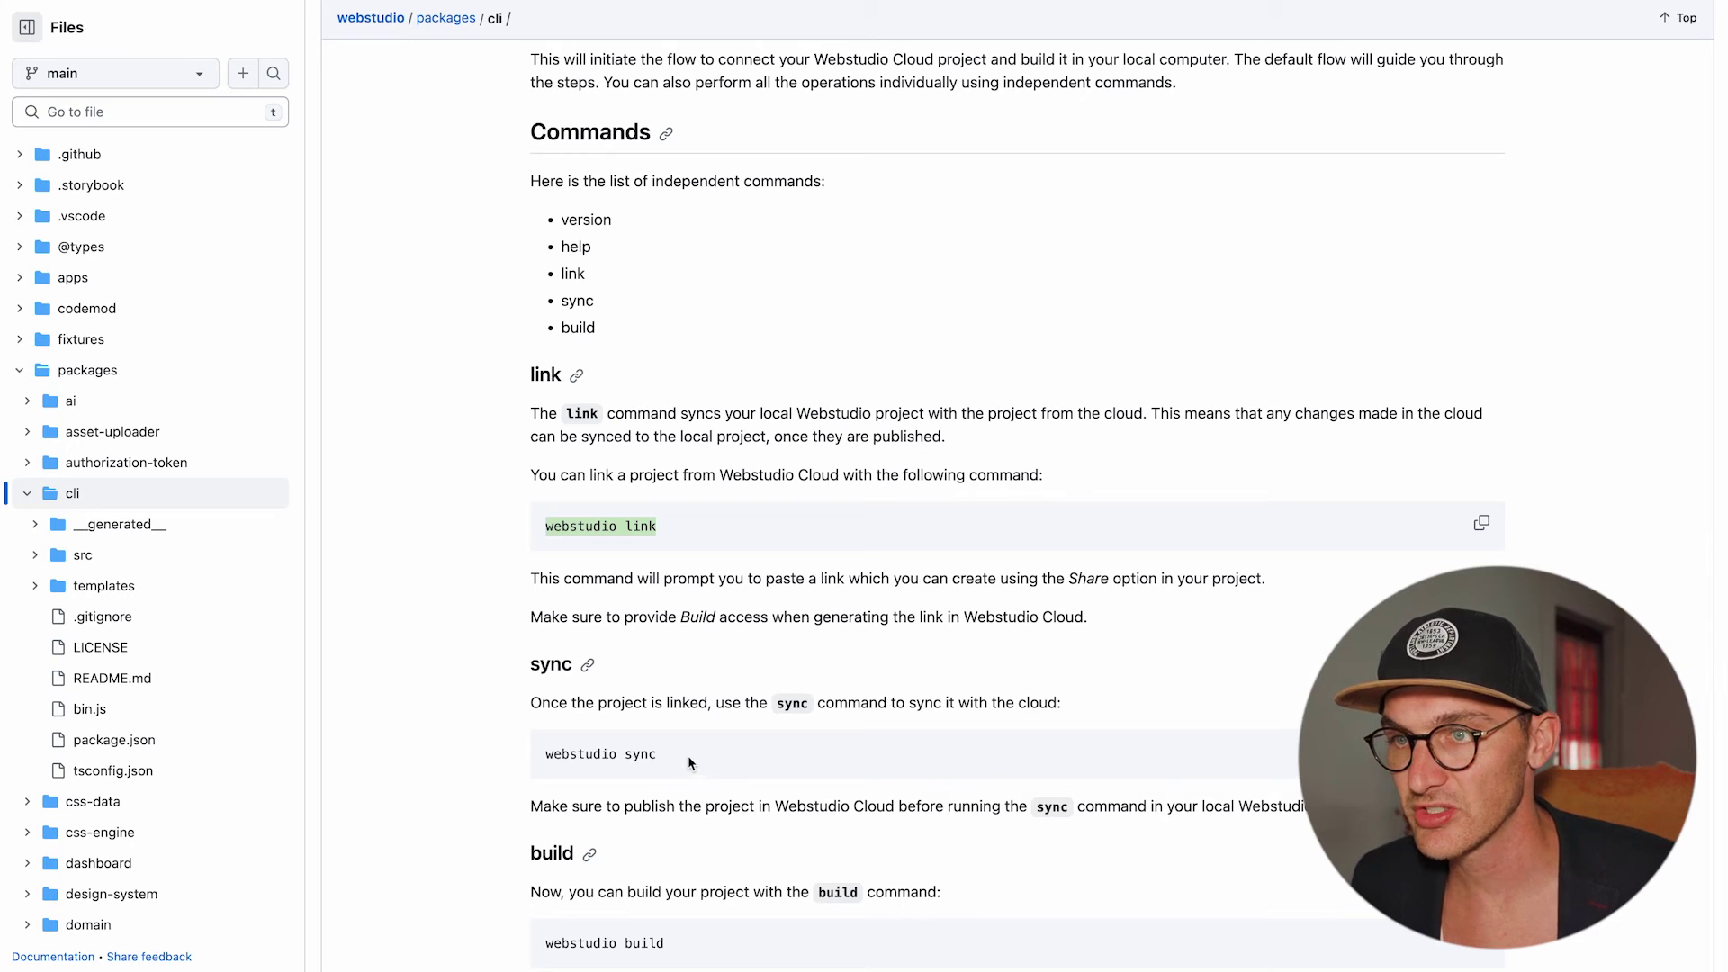
Copy the webstudio sync command from the docs and run it to pull the published project data.
{"action": "left_click_drag", "start_coordinate": [658, 754], "coordinate": [546, 754]}
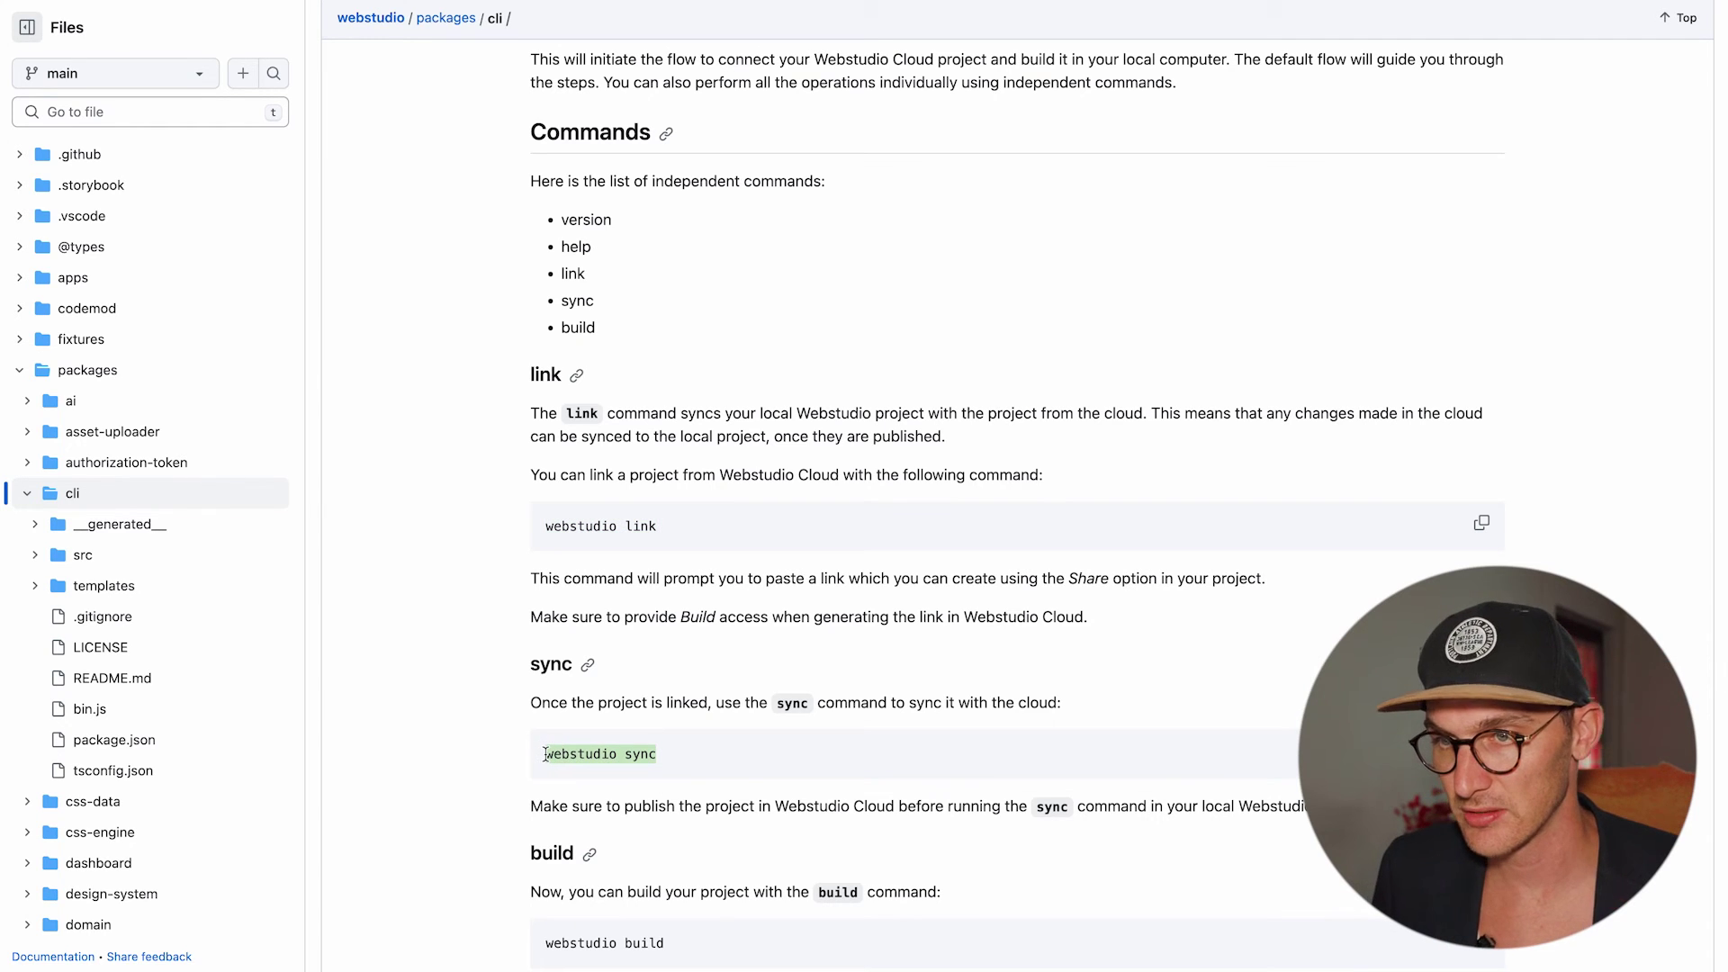
{"action": "key", "text": "super+c"}
{"action": "key", "text": "alt+space"}
{"action": "key", "text": "super+v"}
{"action": "key", "text": "Return"}
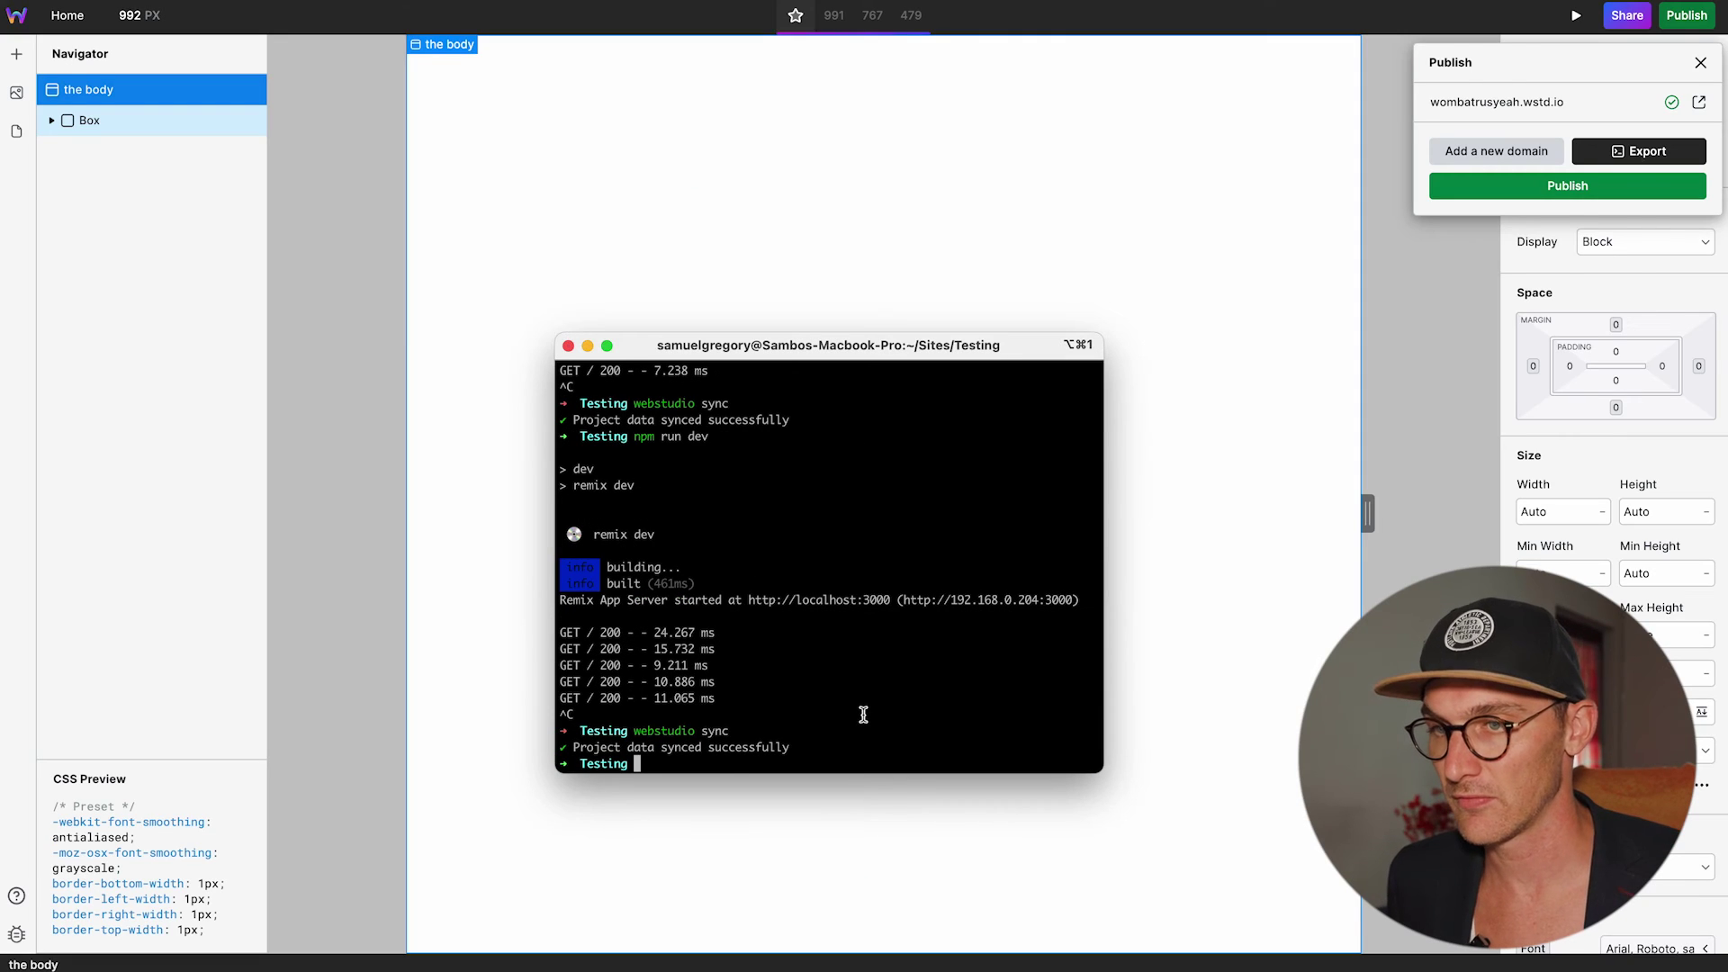
Run npm run dev to serve the Testing site at localhost:3000, then stop the server.
{"action": "type", "text": "npm run dev"}
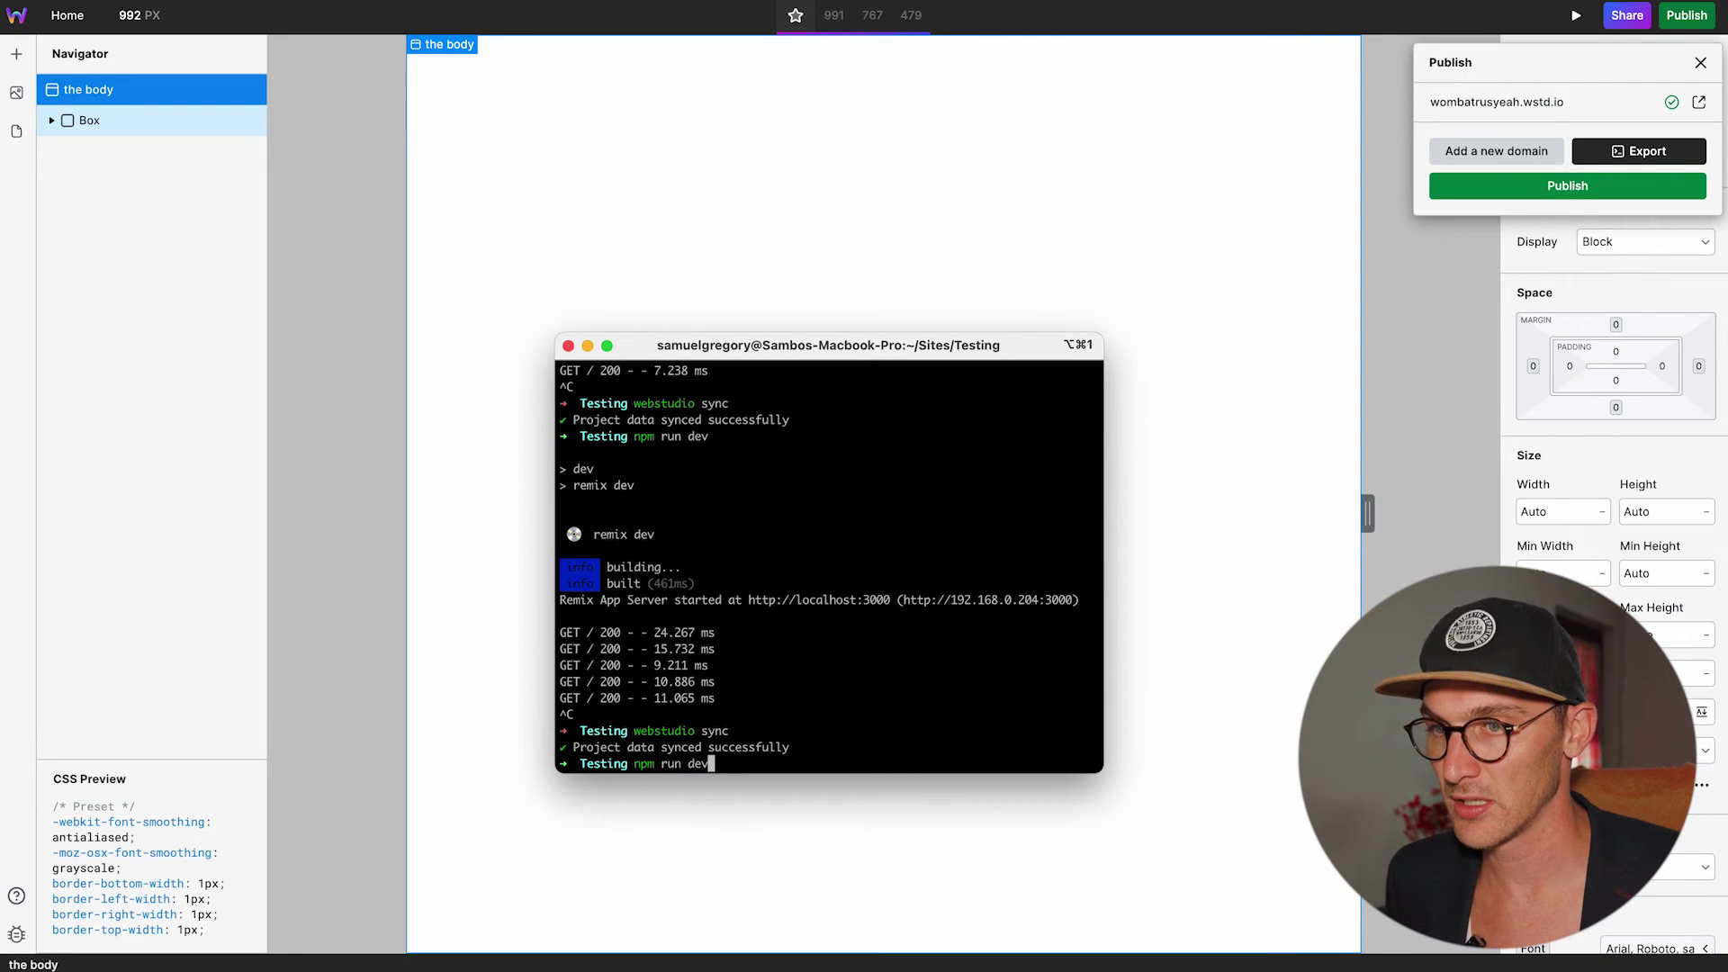
{"action": "key", "text": "Return"}
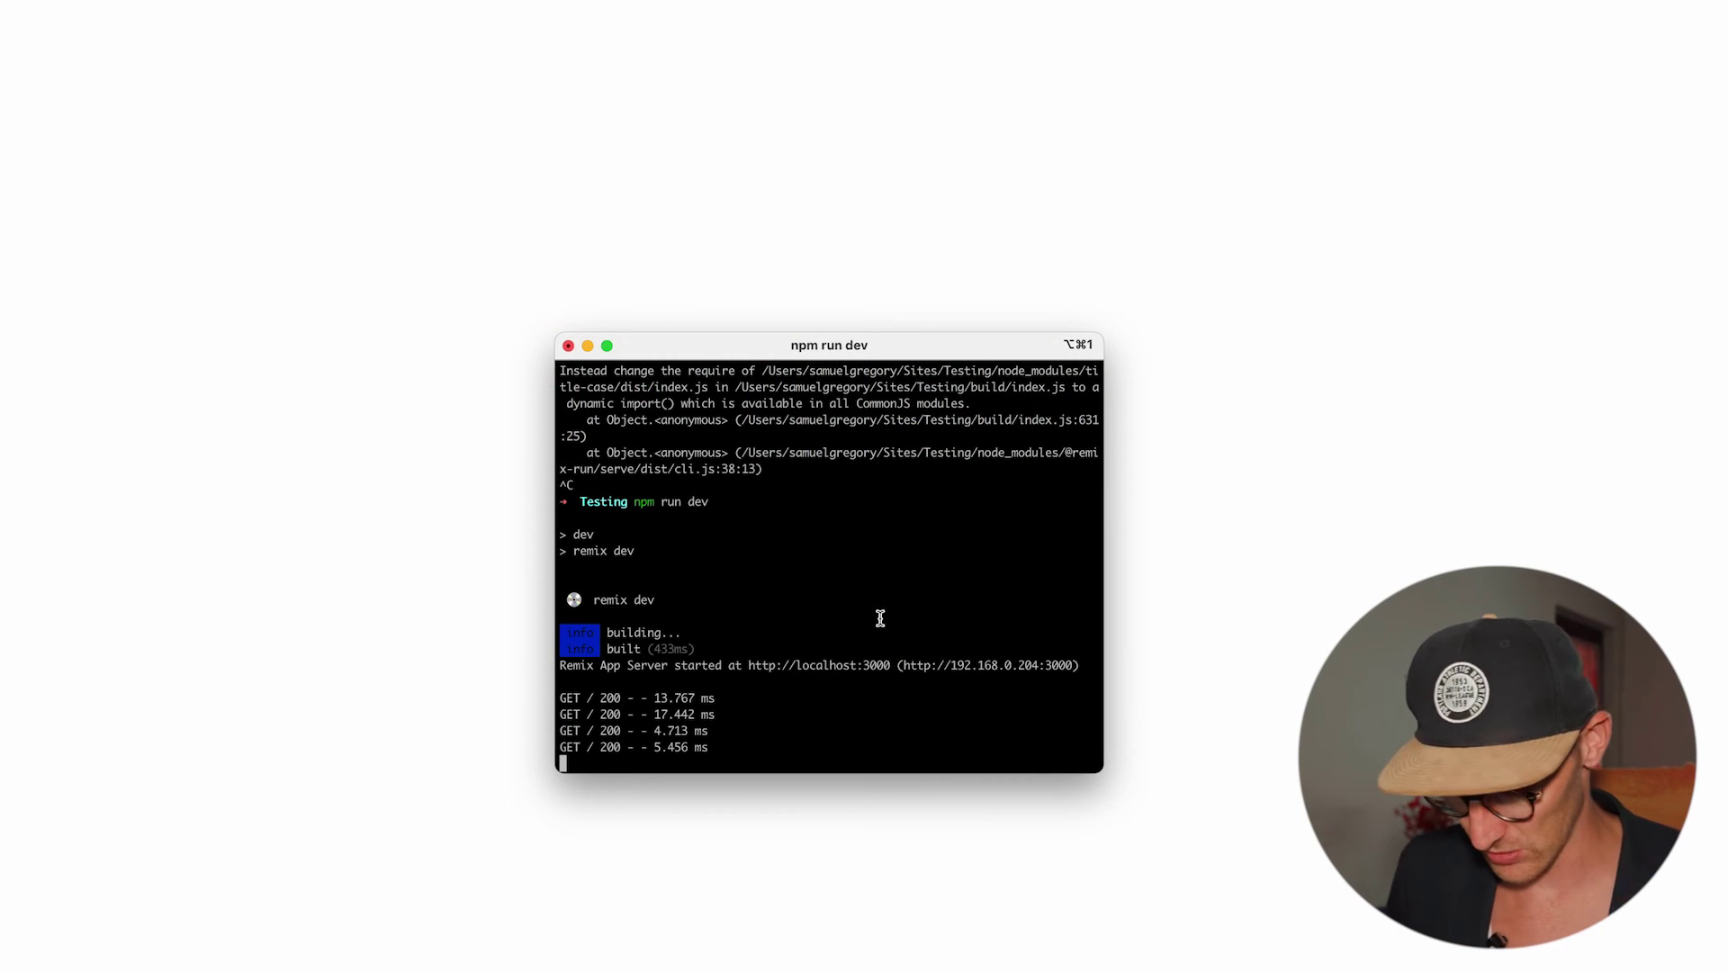
{"action": "key", "text": "ctrl+c"}
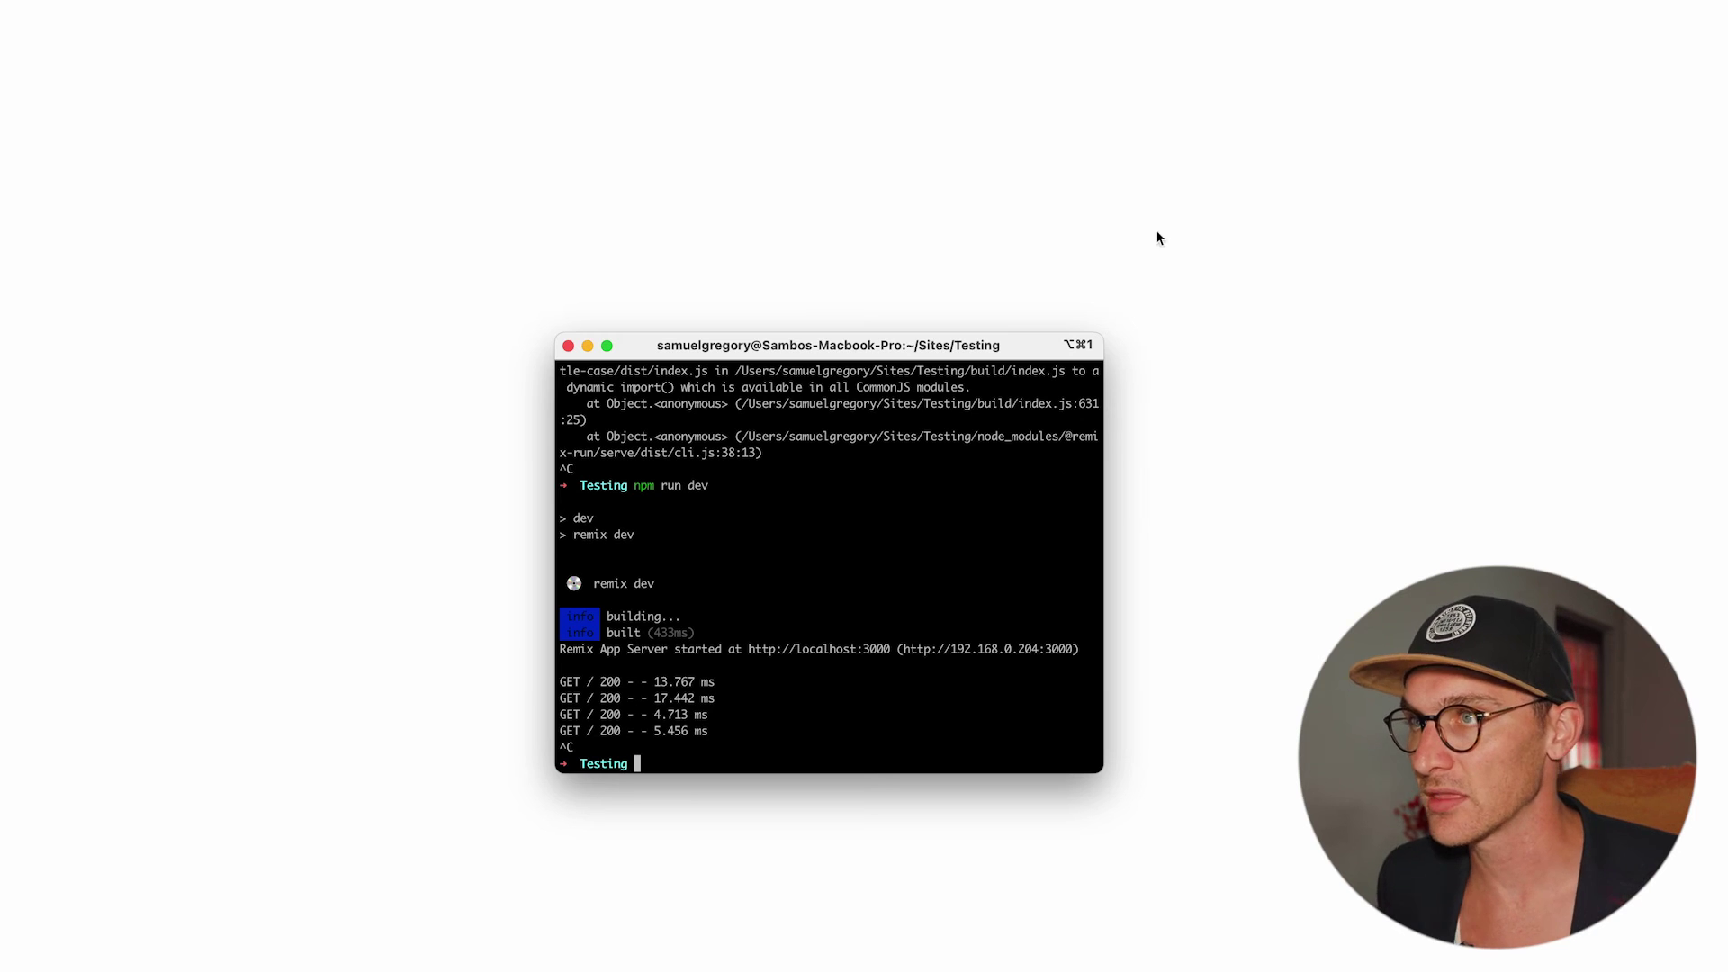
{"action": "key", "text": "super+Tab"}
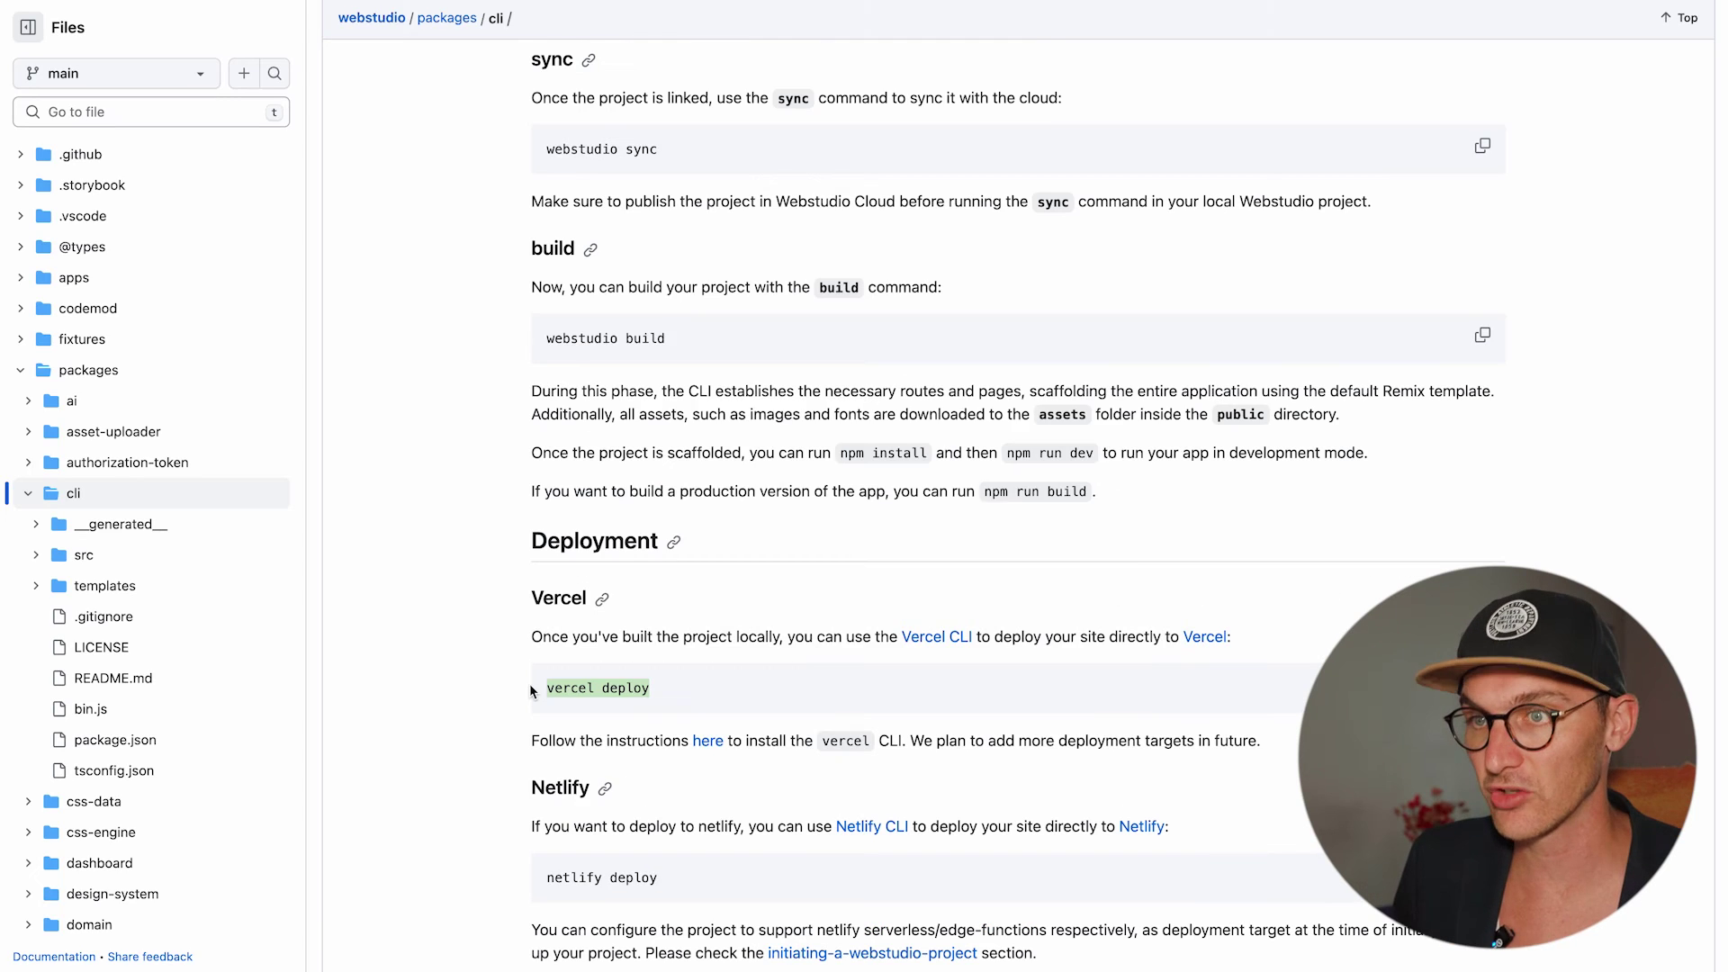
{"action": "key", "text": "super+Tab"}
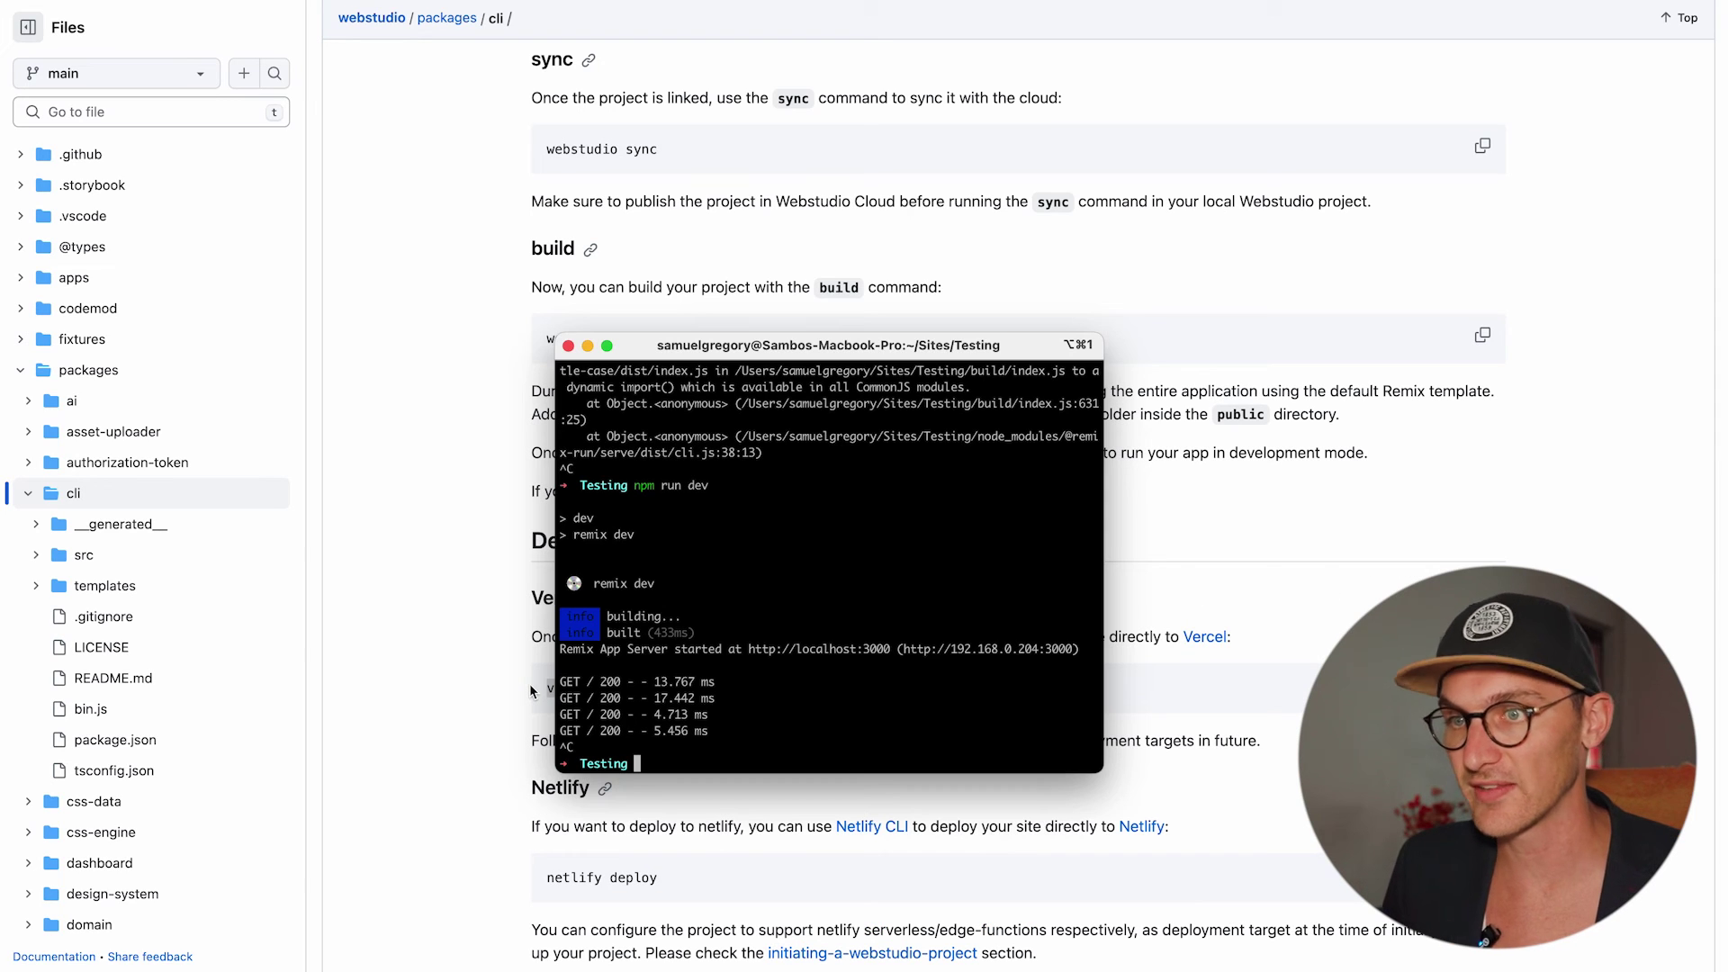
Redeploy with vercel deploy, rerunning it as npx vercel deploy after the Node version failure.
{"action": "type", "text": "vercel deploy"}
{"action": "key", "text": "Return"}
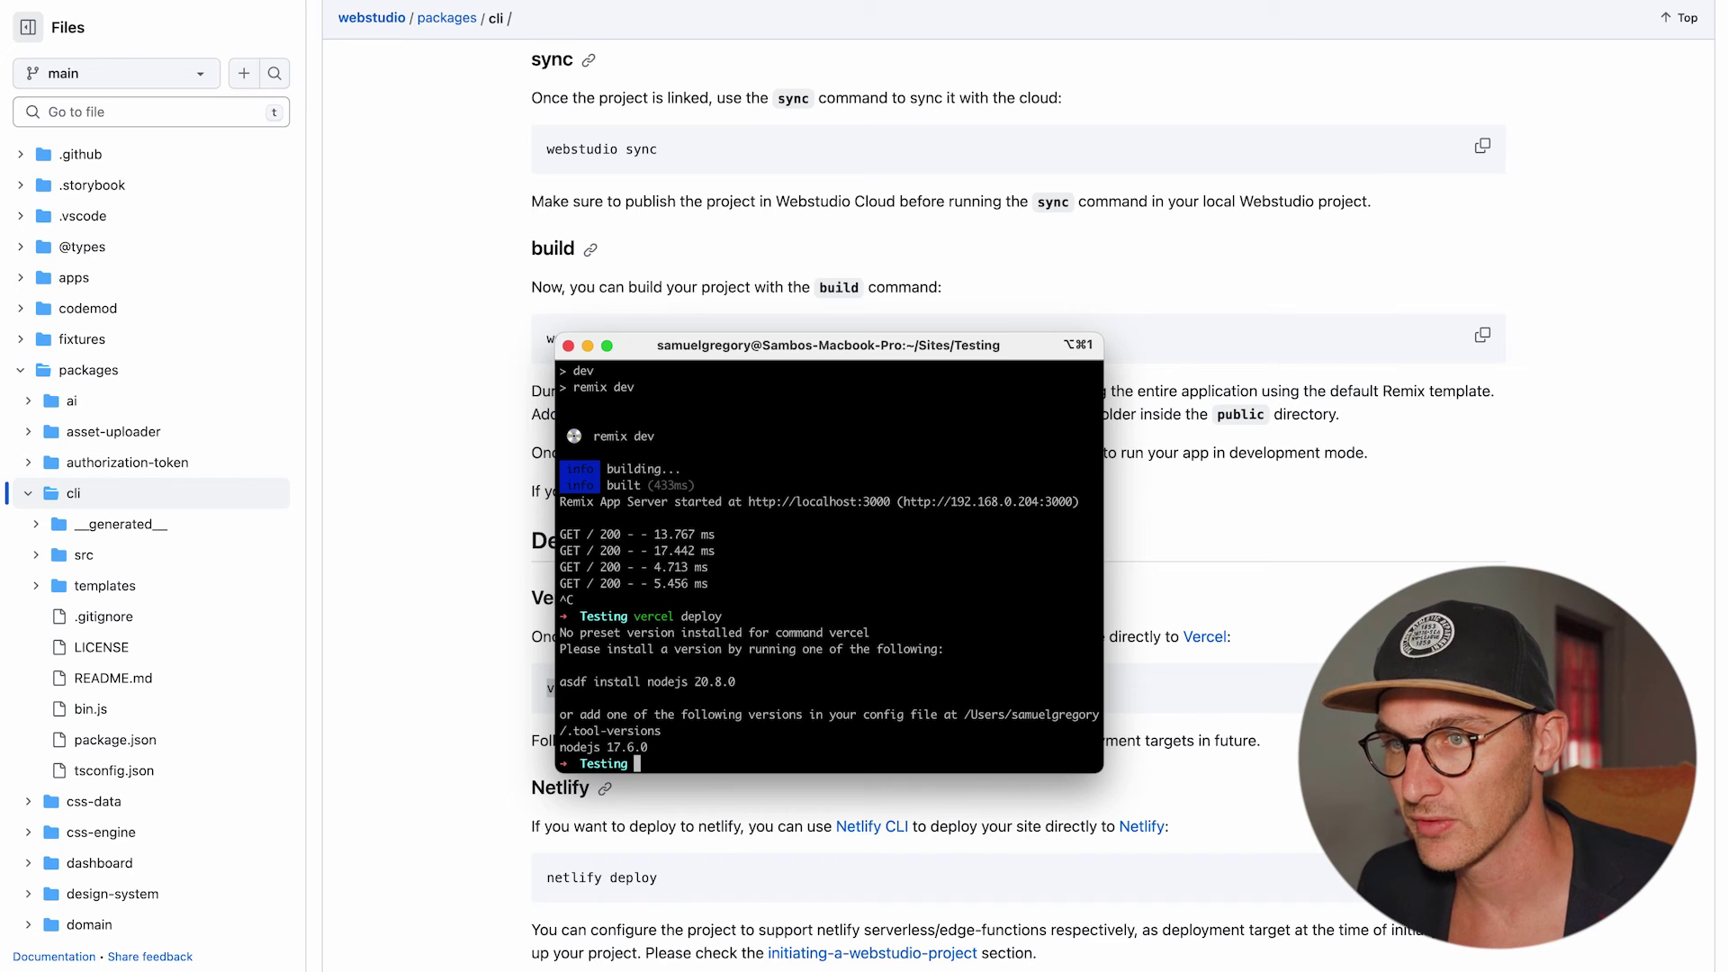
{"action": "type", "text": "np"}
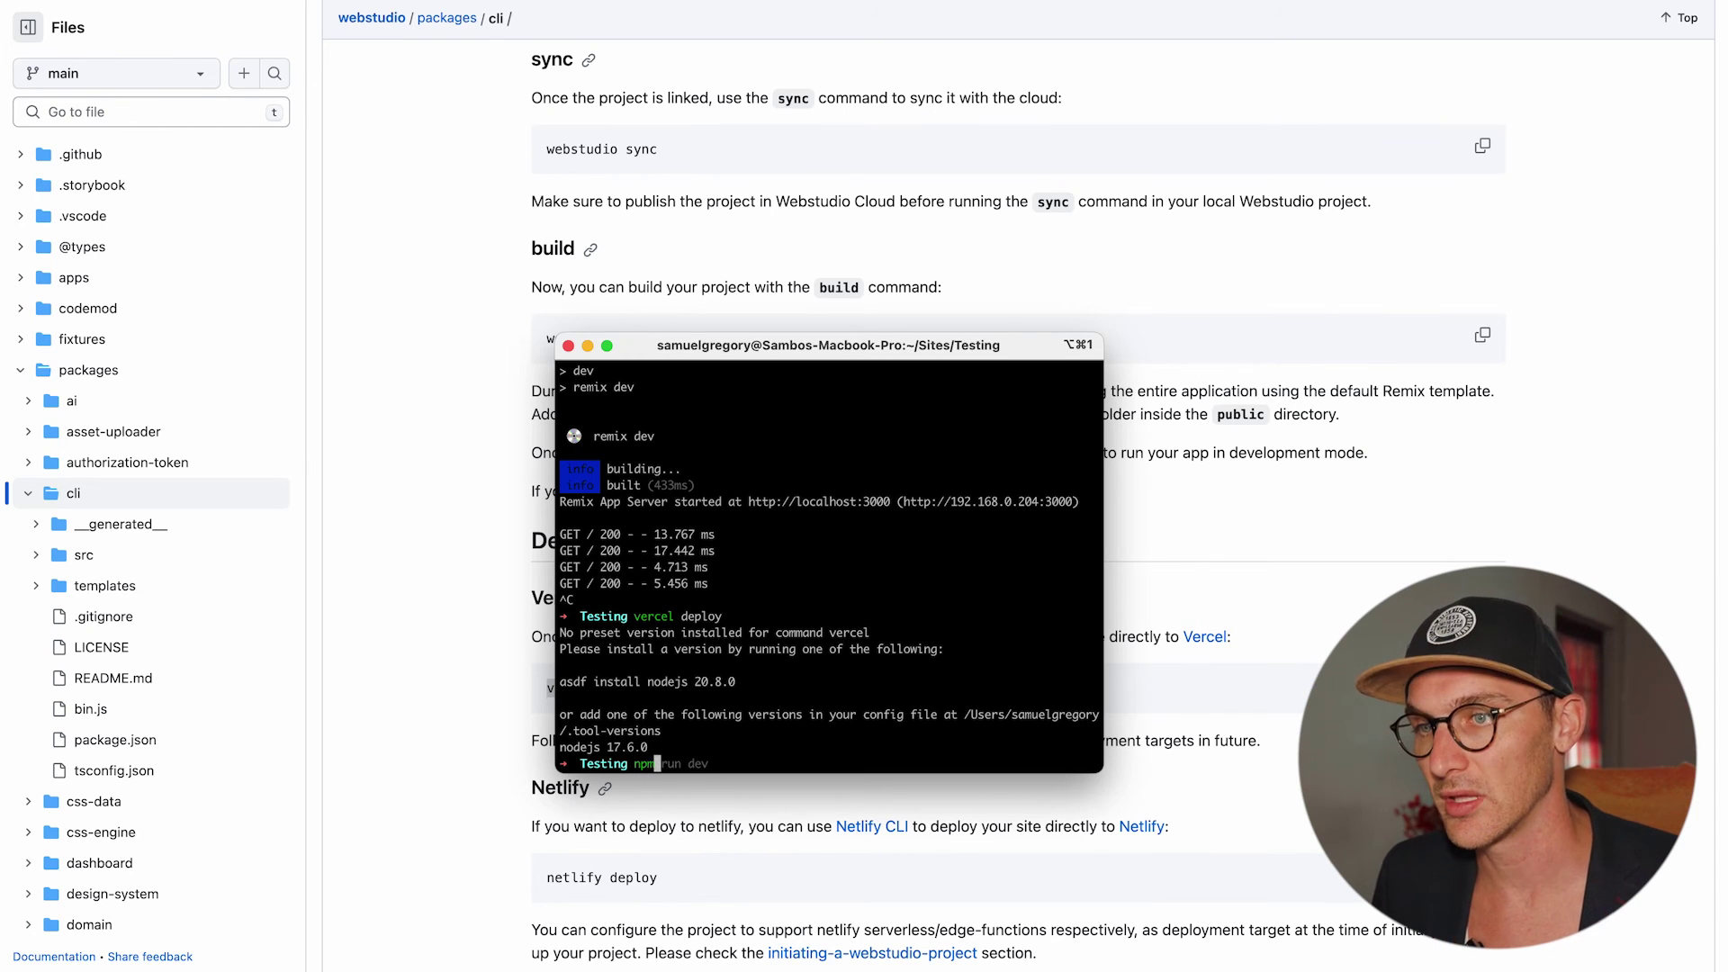
{"action": "type", "text": "x vercel deploy"}
{"action": "key", "text": "Return"}
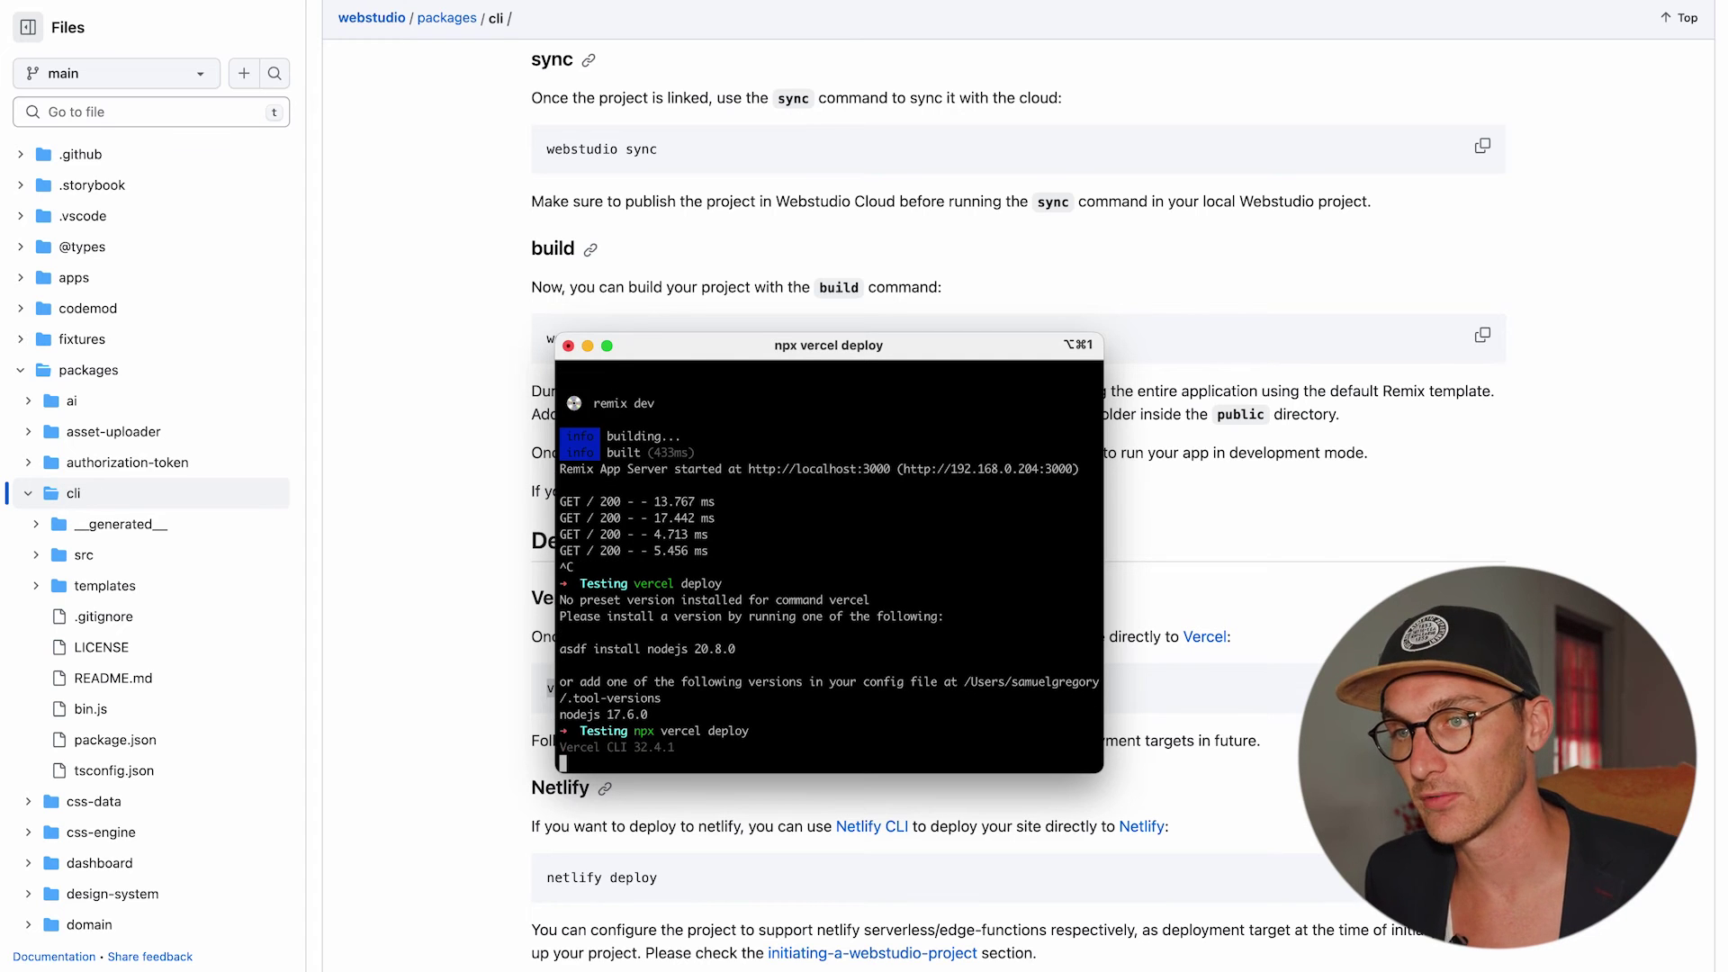
{"action": "left_click", "coordinate": [1588, 299]}
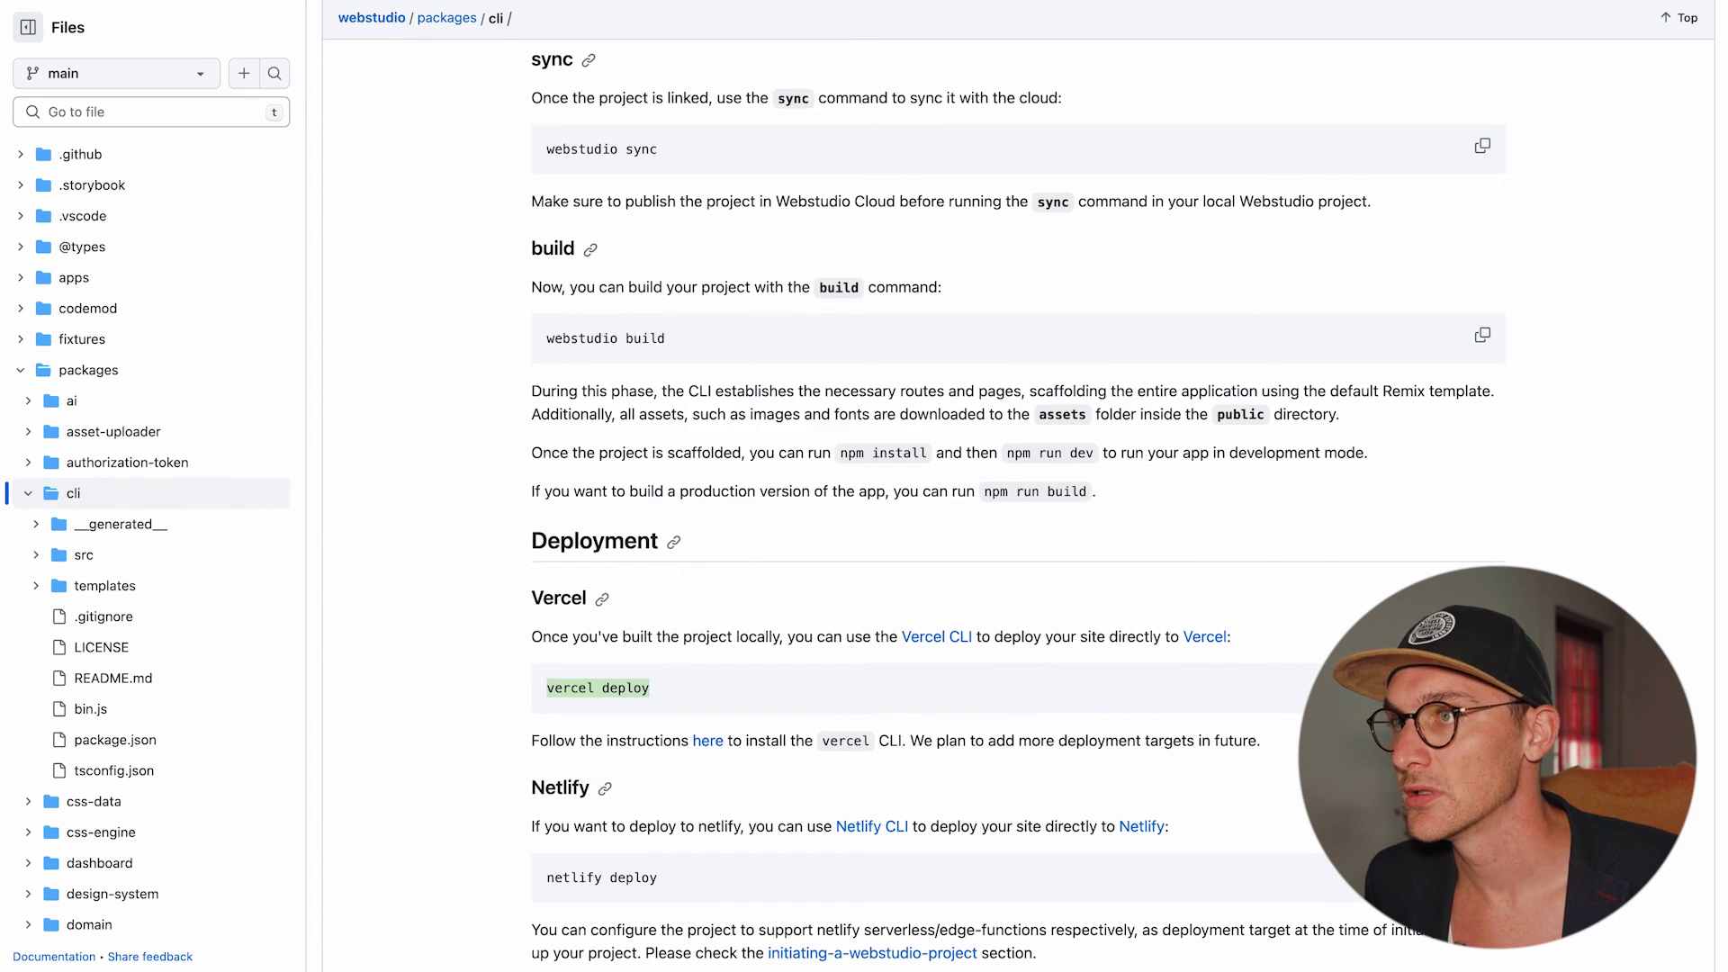